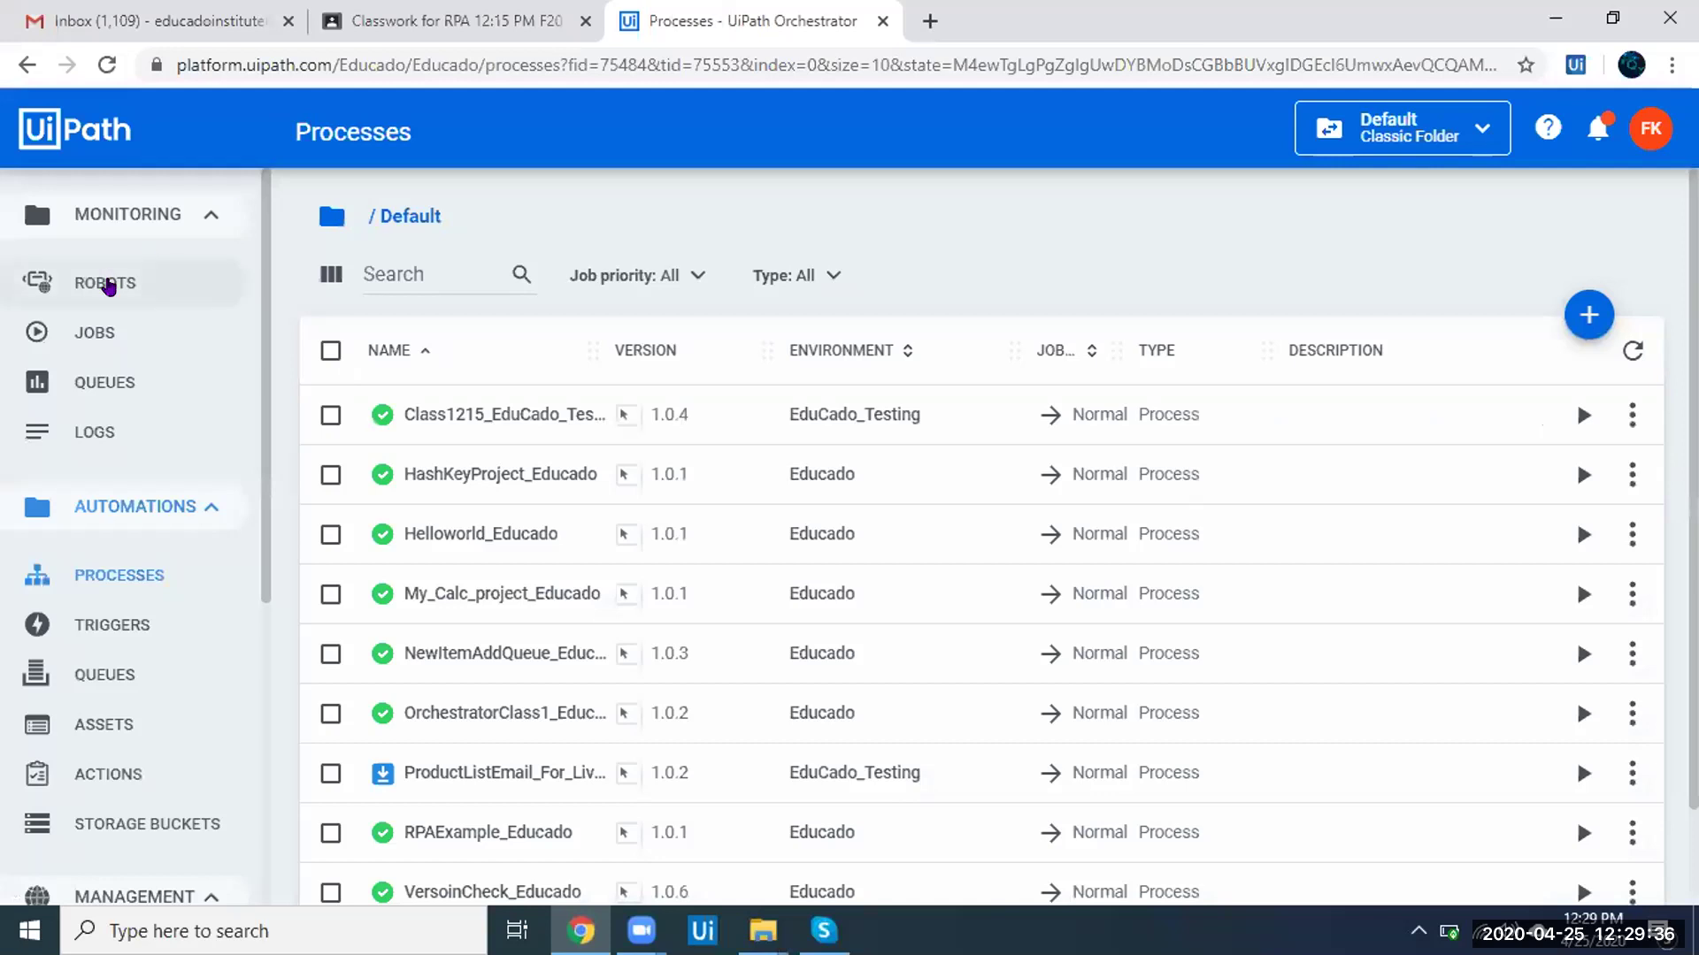
# - Review the tenant's Robots and Jobs pages in Orchestrator, then switch to UiPath Studio
pyautogui.click(106, 283)
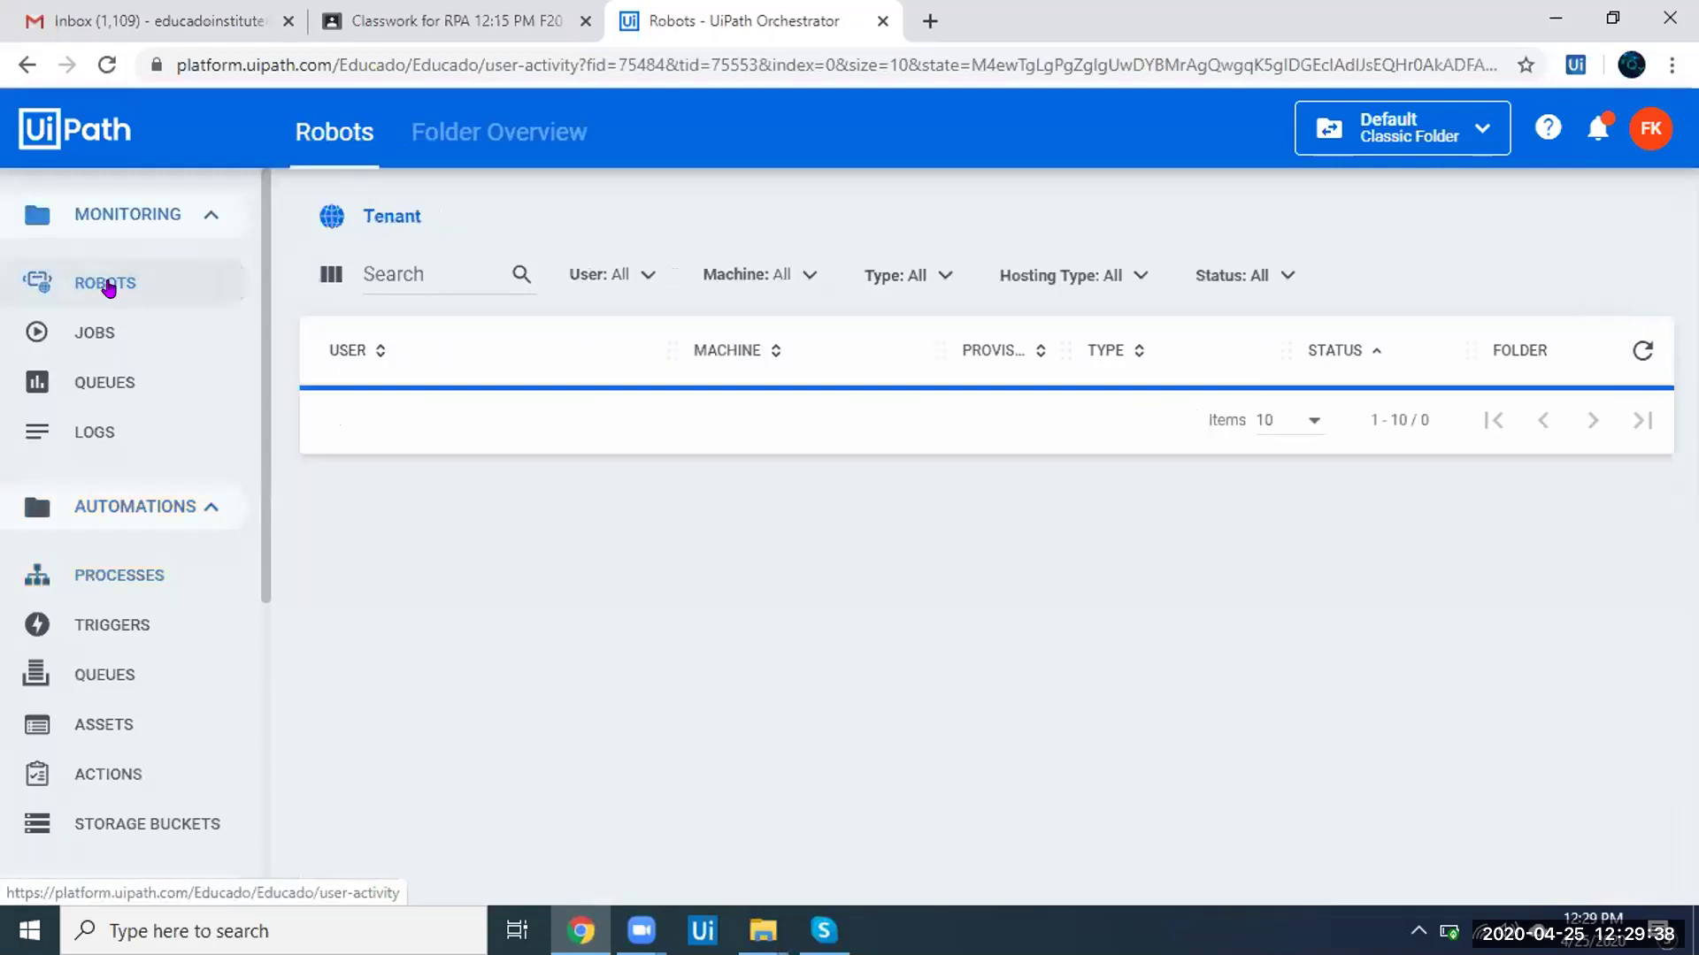
pyautogui.click(126, 329)
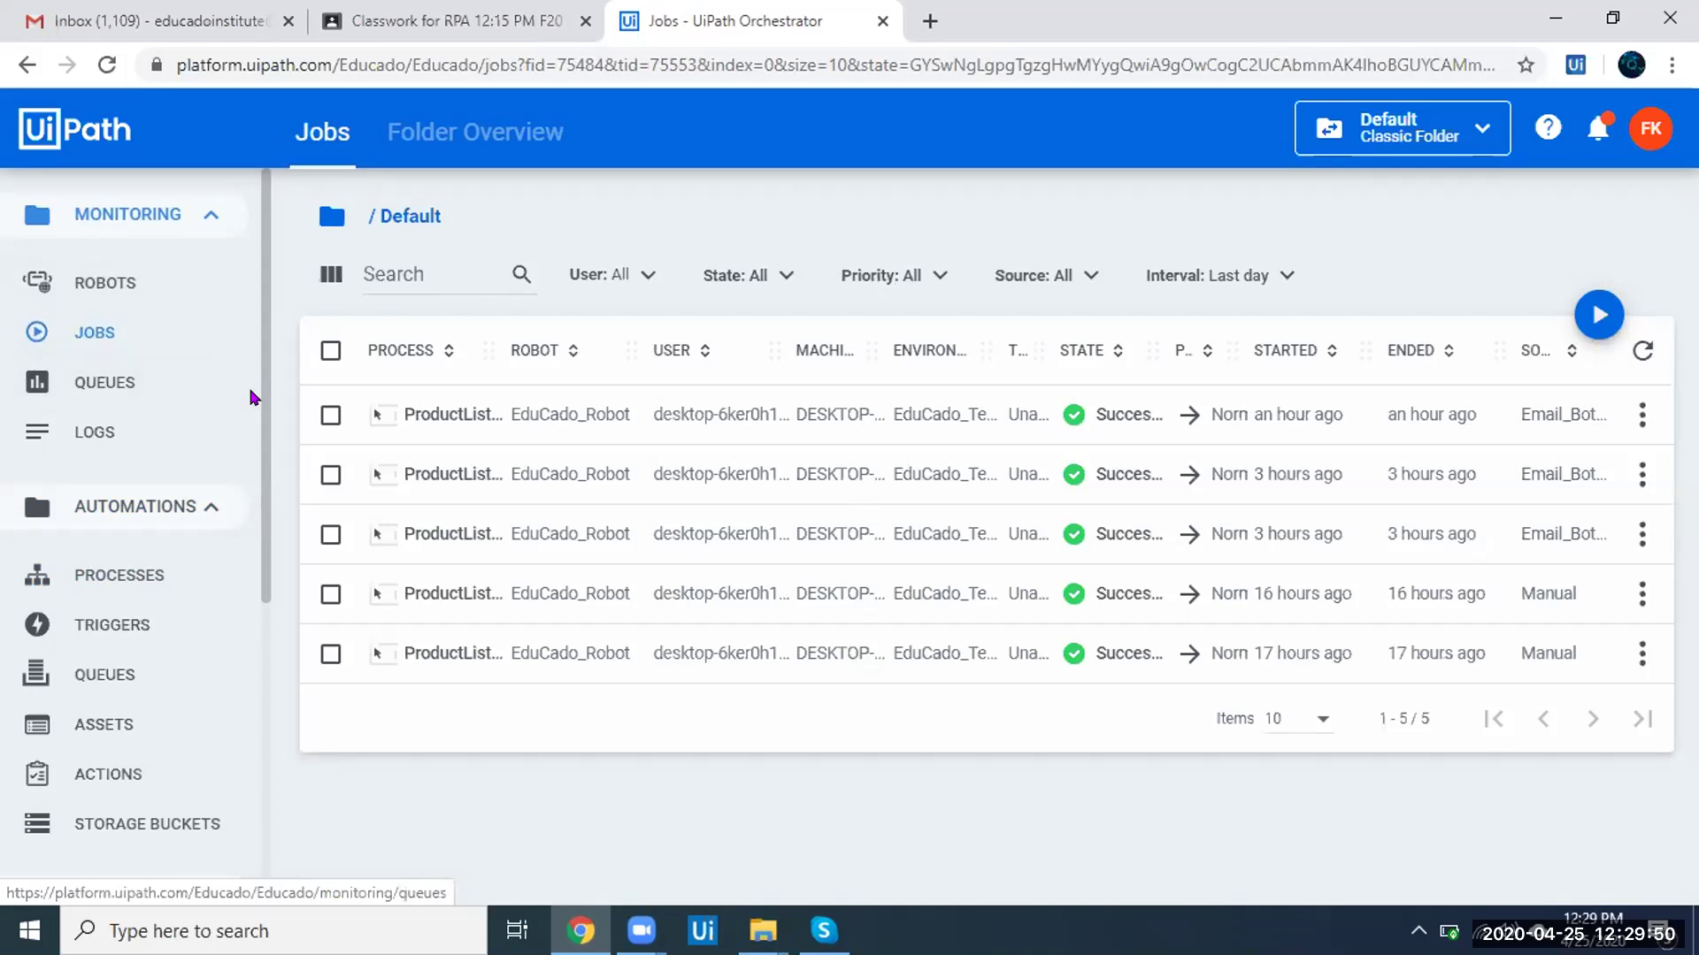
pyautogui.moveTo(268, 398); pyautogui.dragTo(281, 451)
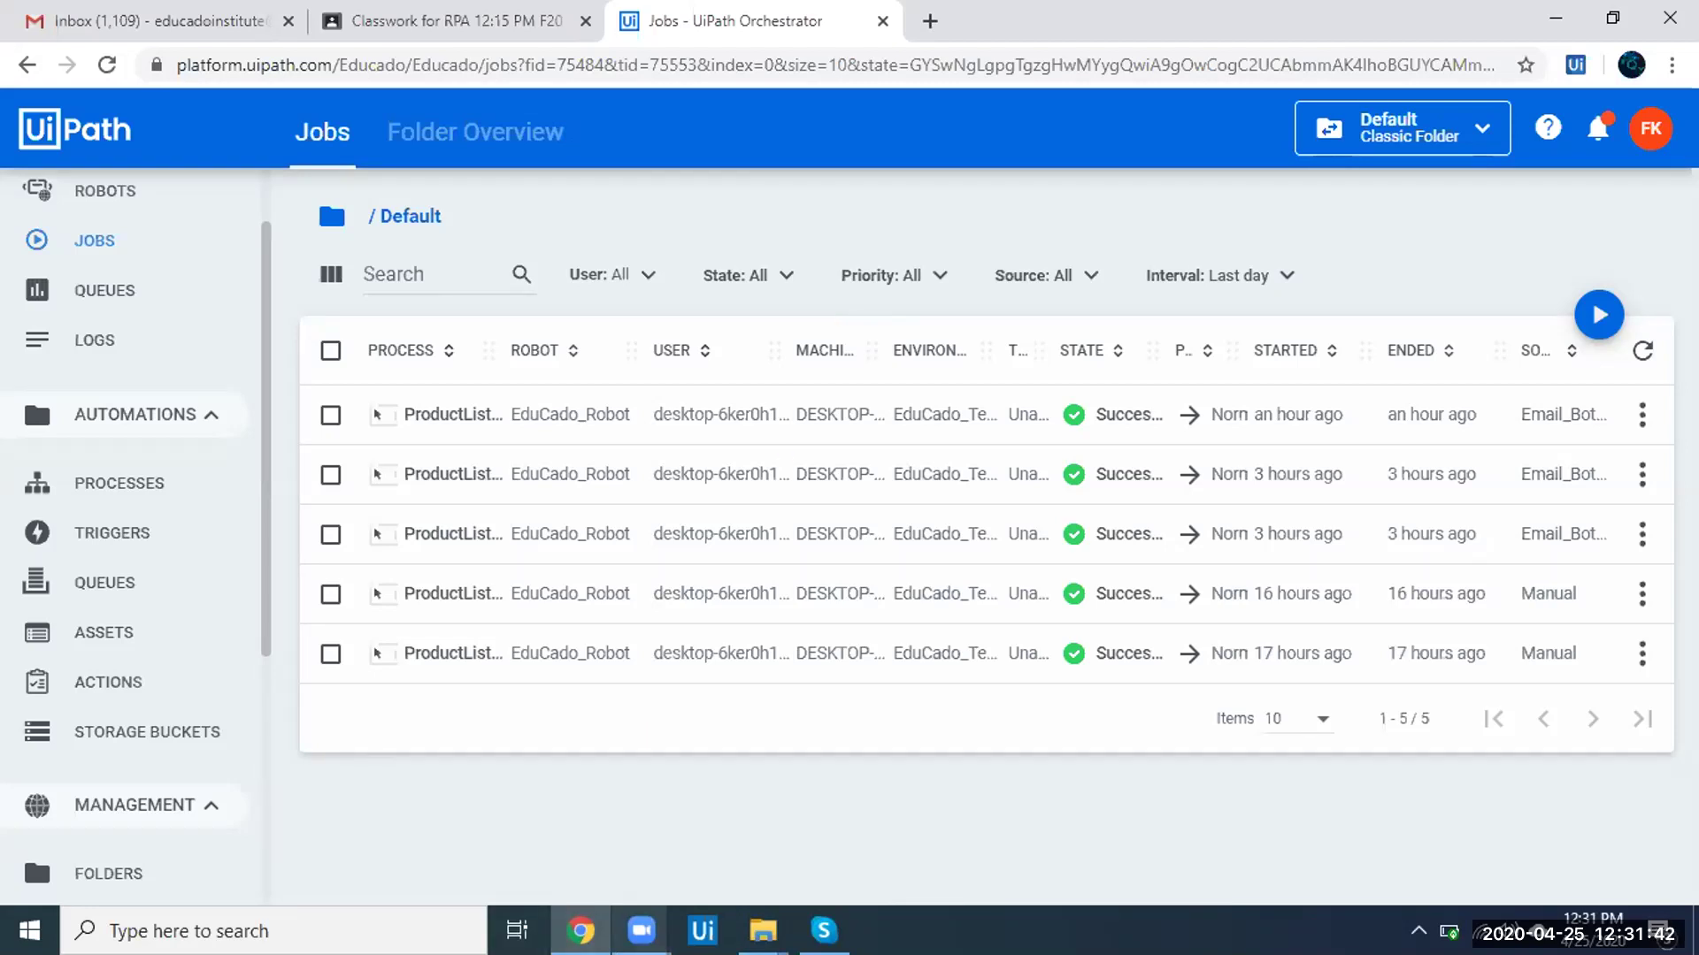
pyautogui.click(703, 931)
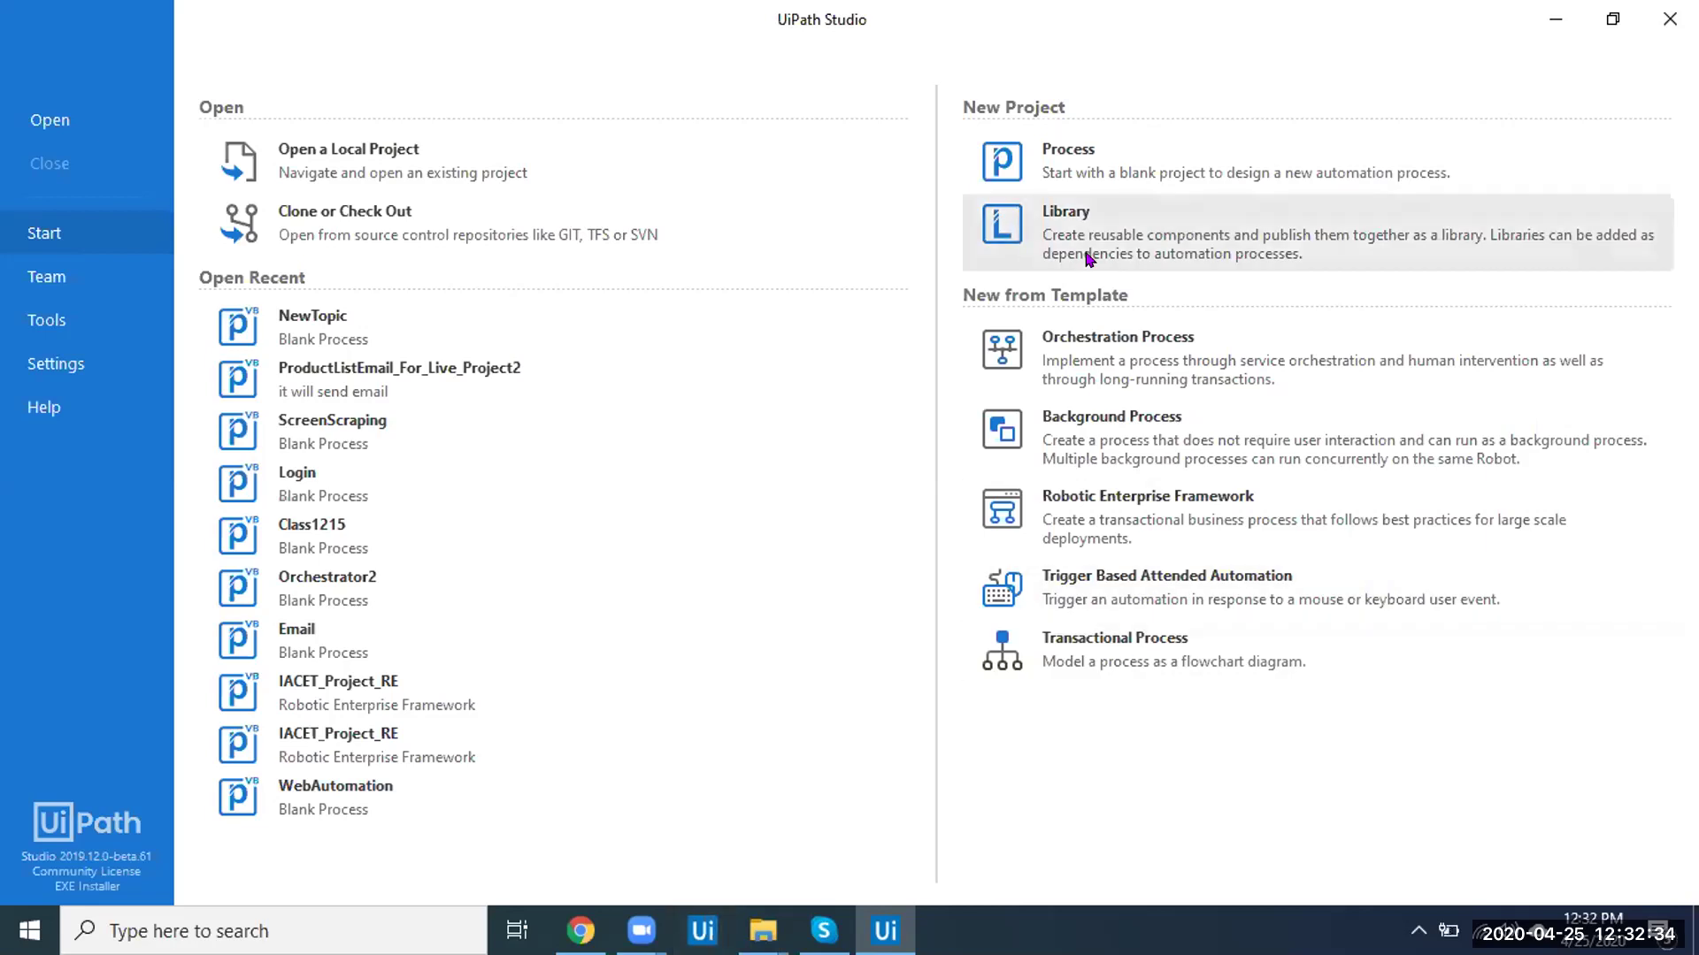
# - Create a blank process project named 'Orchestrator' in the default Documents\UiPath location
pyautogui.click(1083, 176)
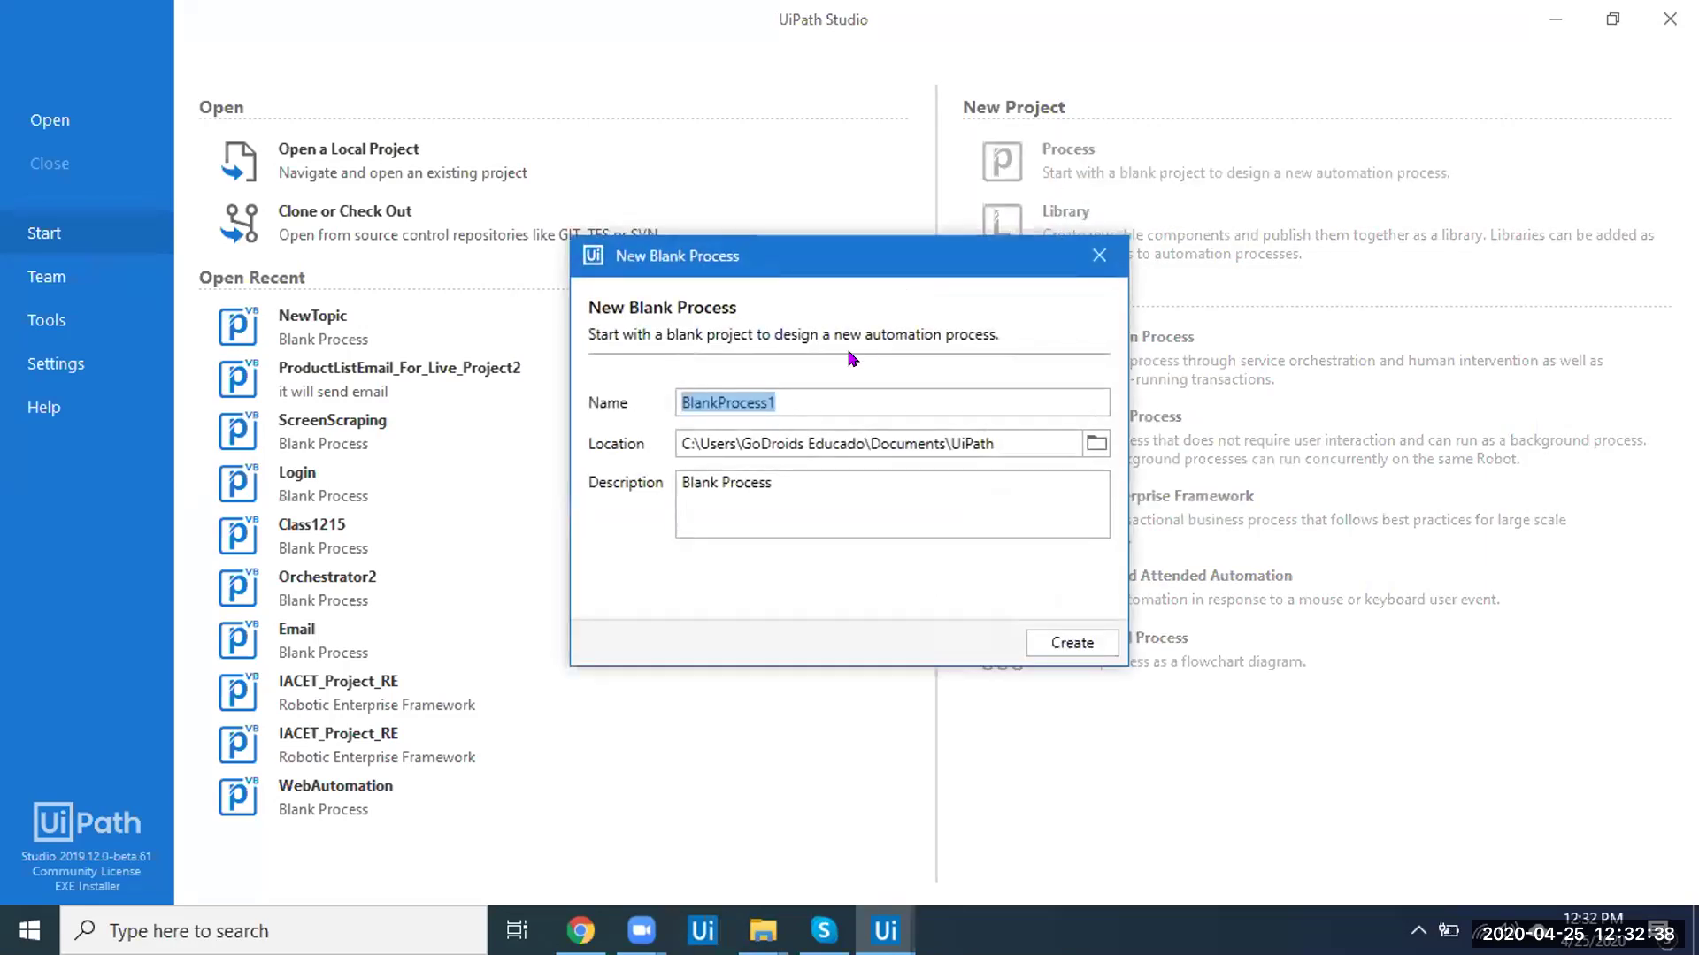
pyautogui.moveTo(838, 270); pyautogui.dragTo(752, 227)
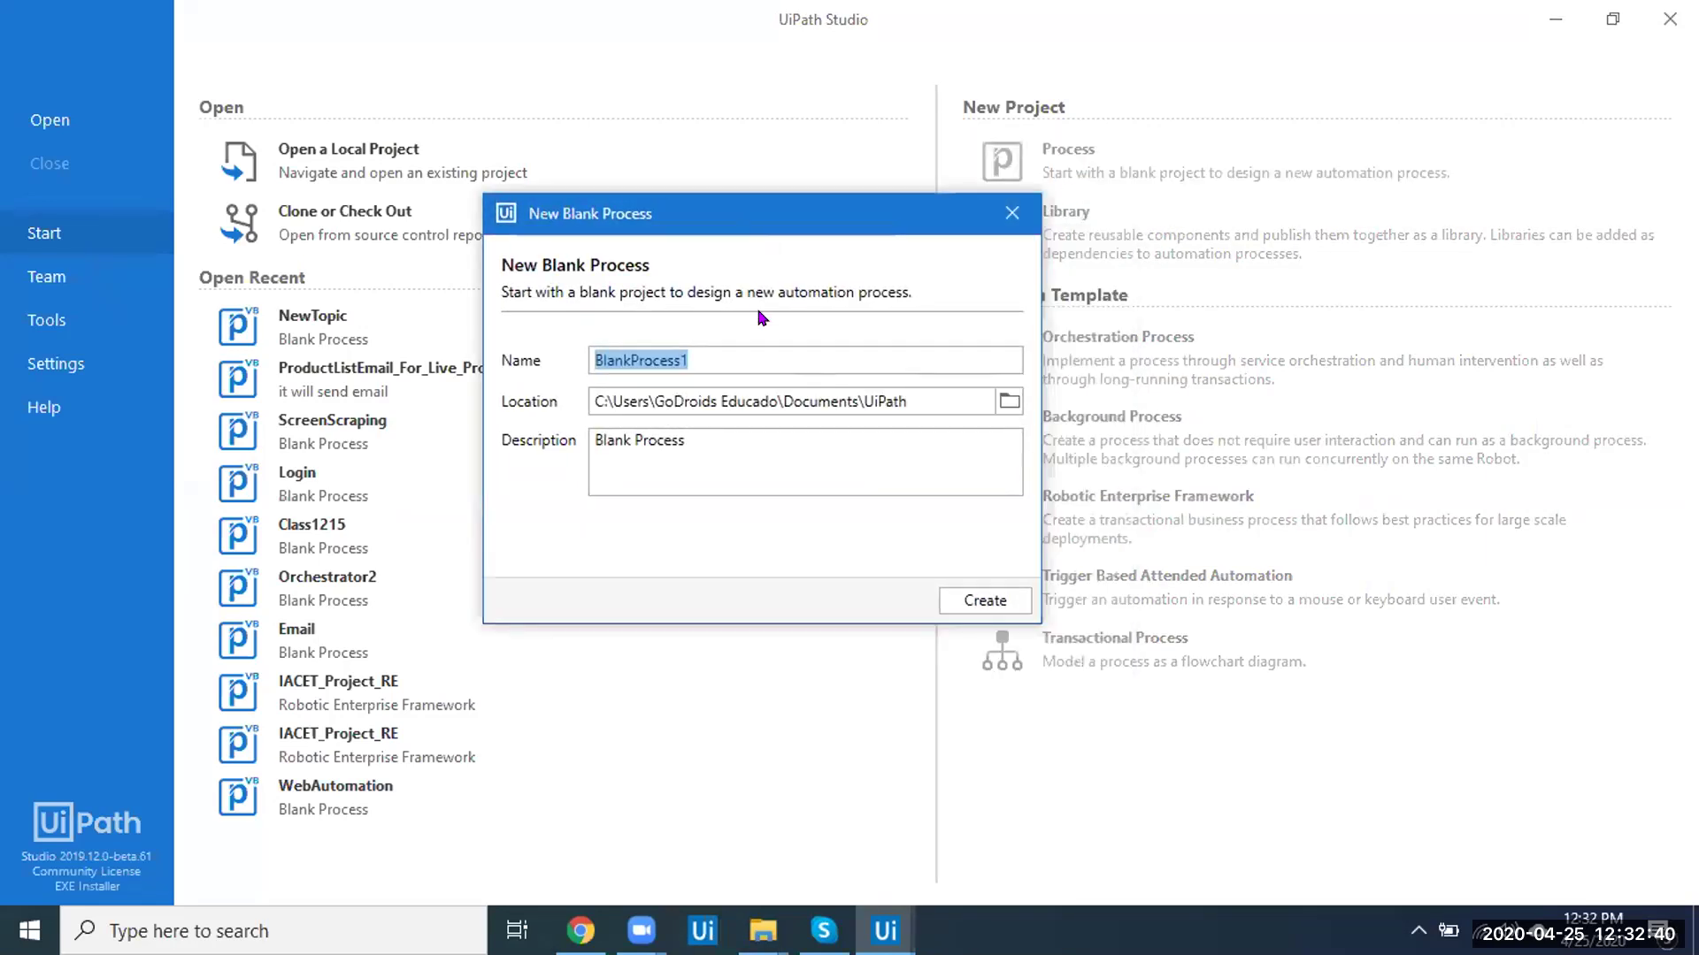
pyautogui.press('BackSpace')
pyautogui.write('Orchestr')
pyautogui.write('ac')
pyautogui.write('ator')
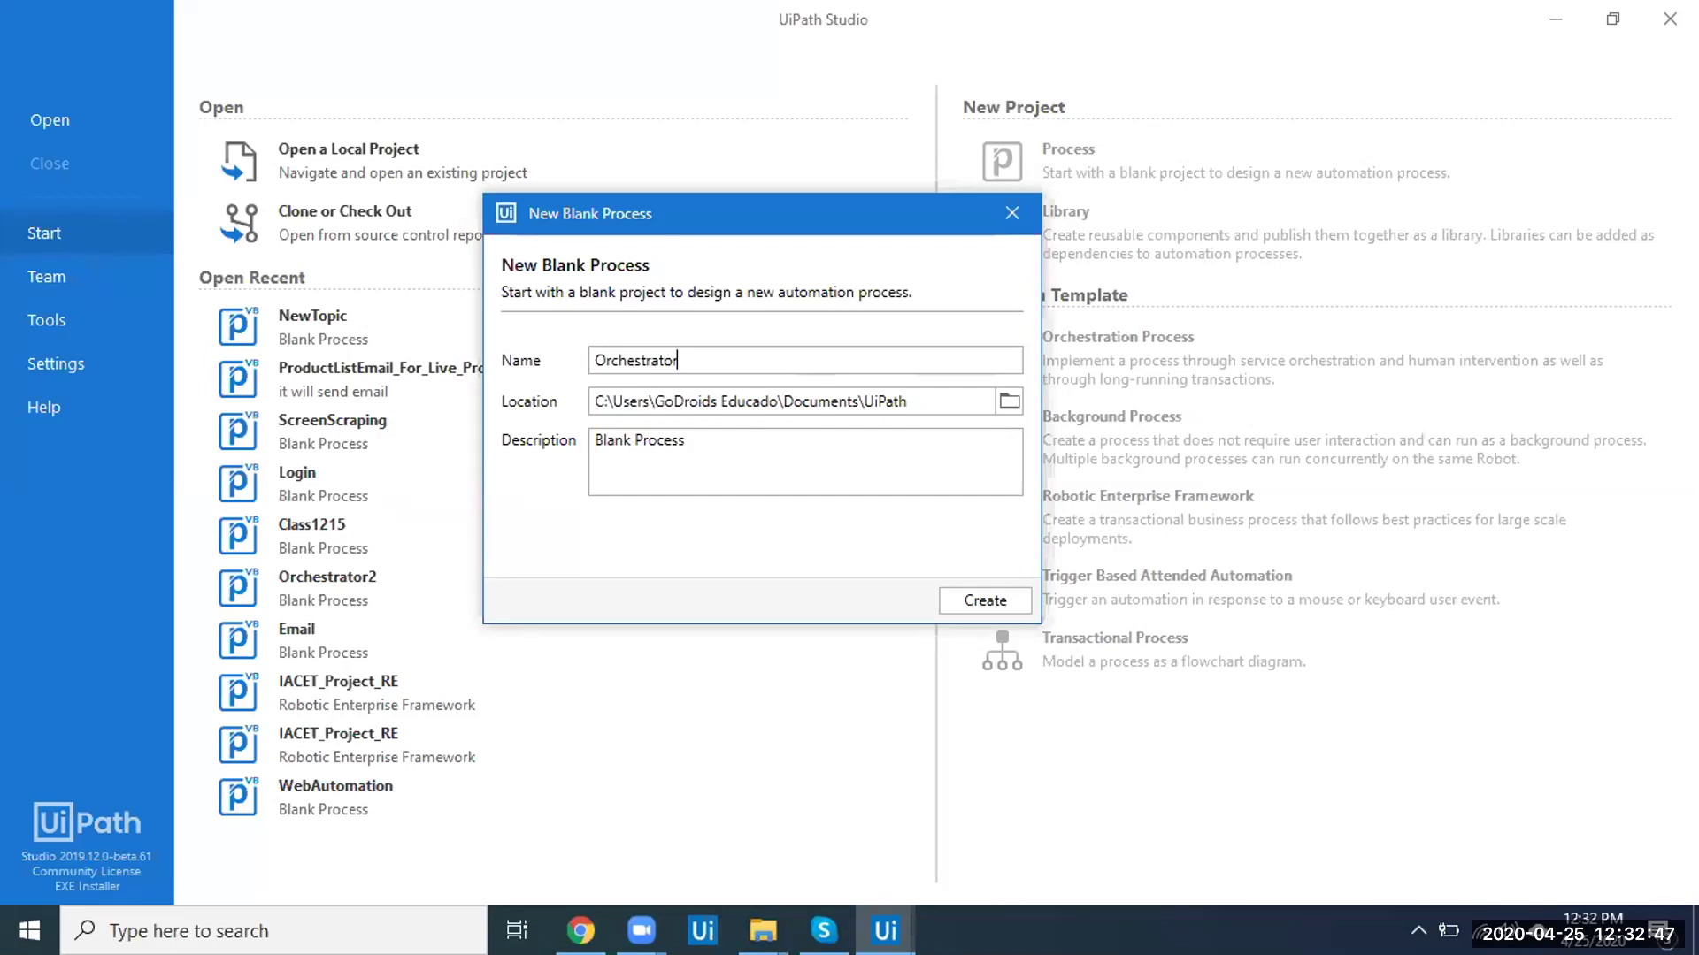
pyautogui.click(989, 602)
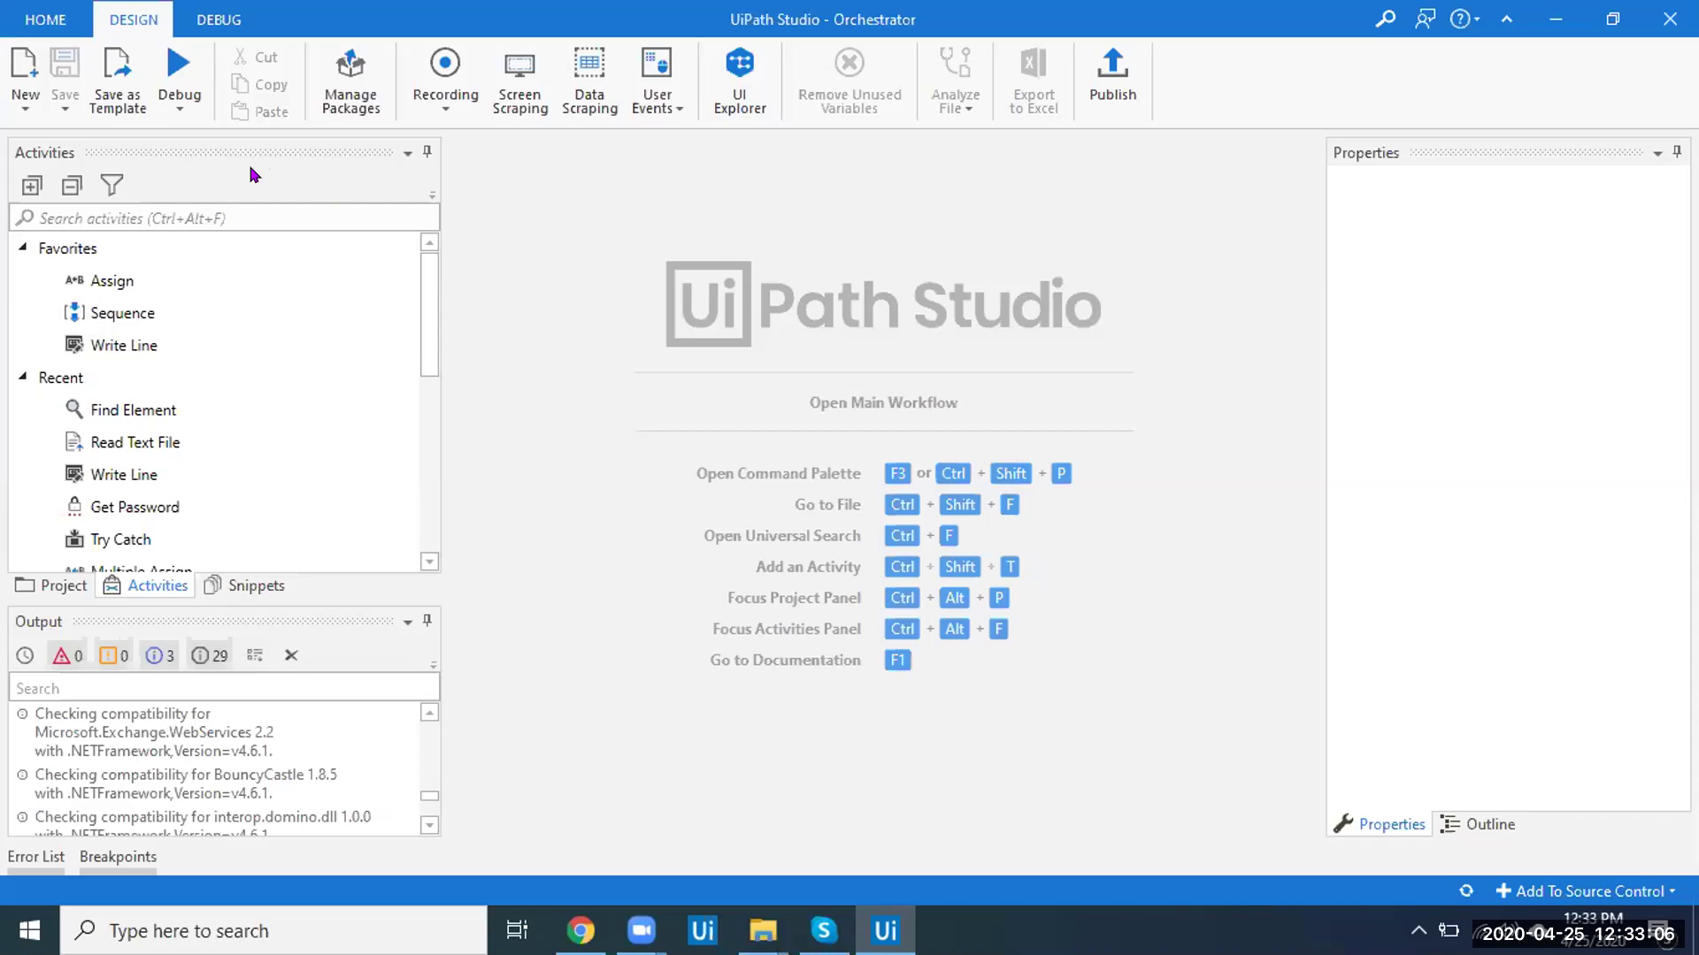
# - Create a new sequence workflow named 'GetPasword'
pyautogui.click(24, 104)
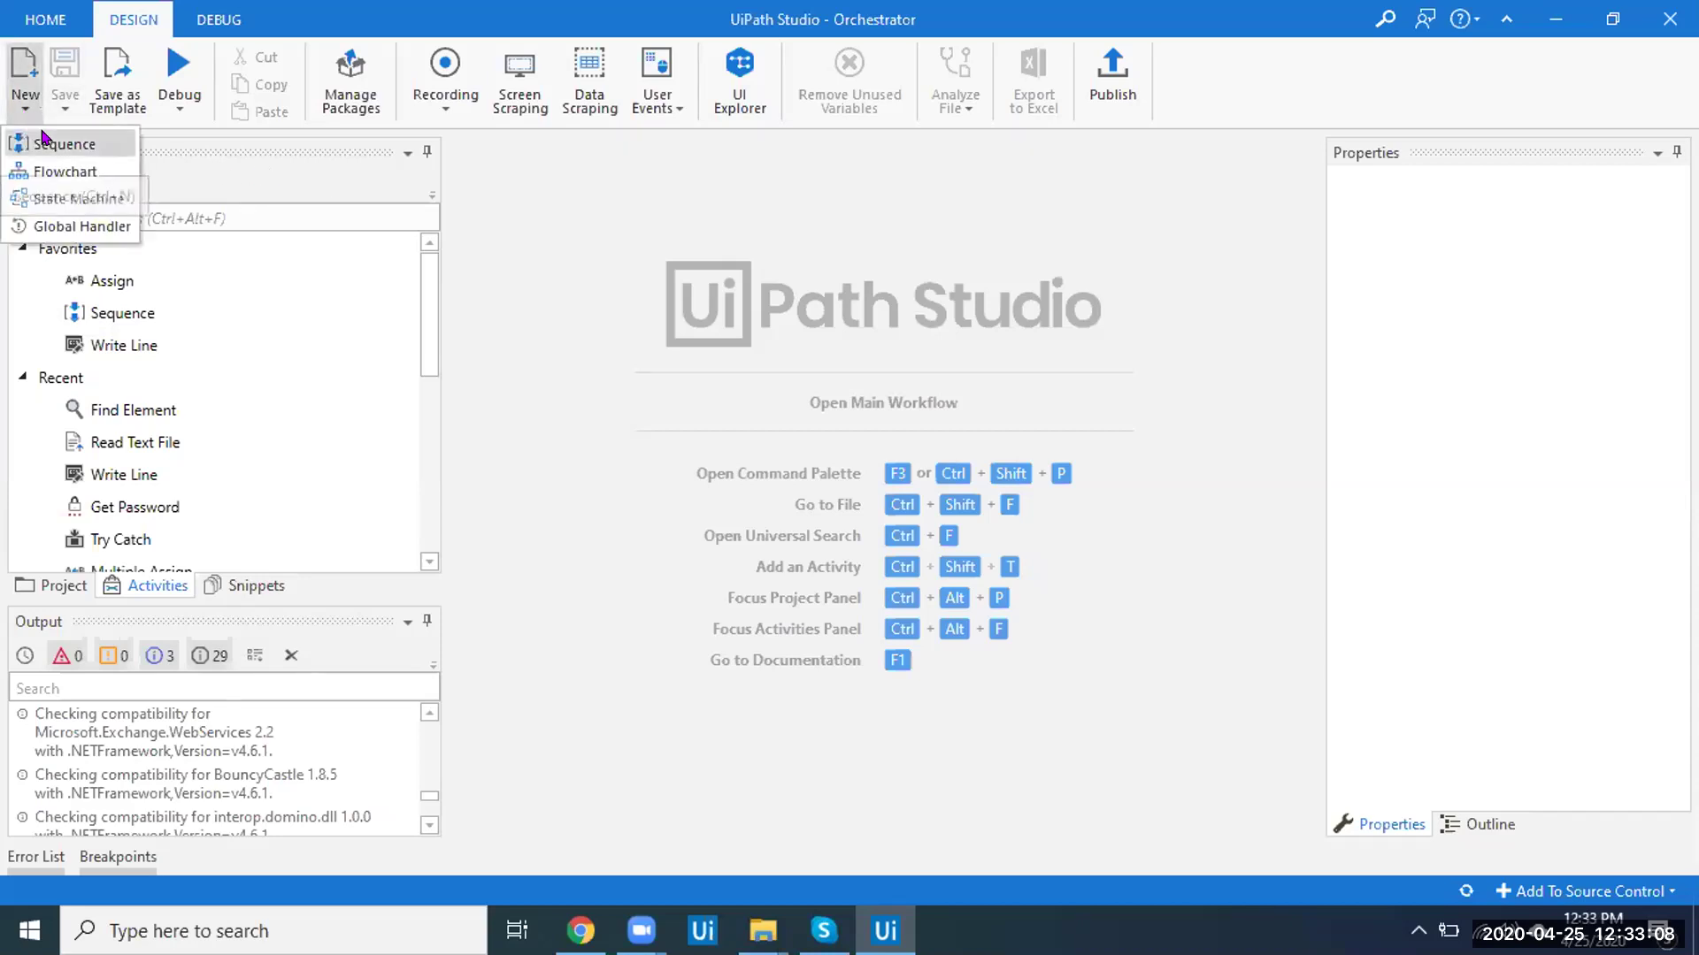
pyautogui.click(42, 139)
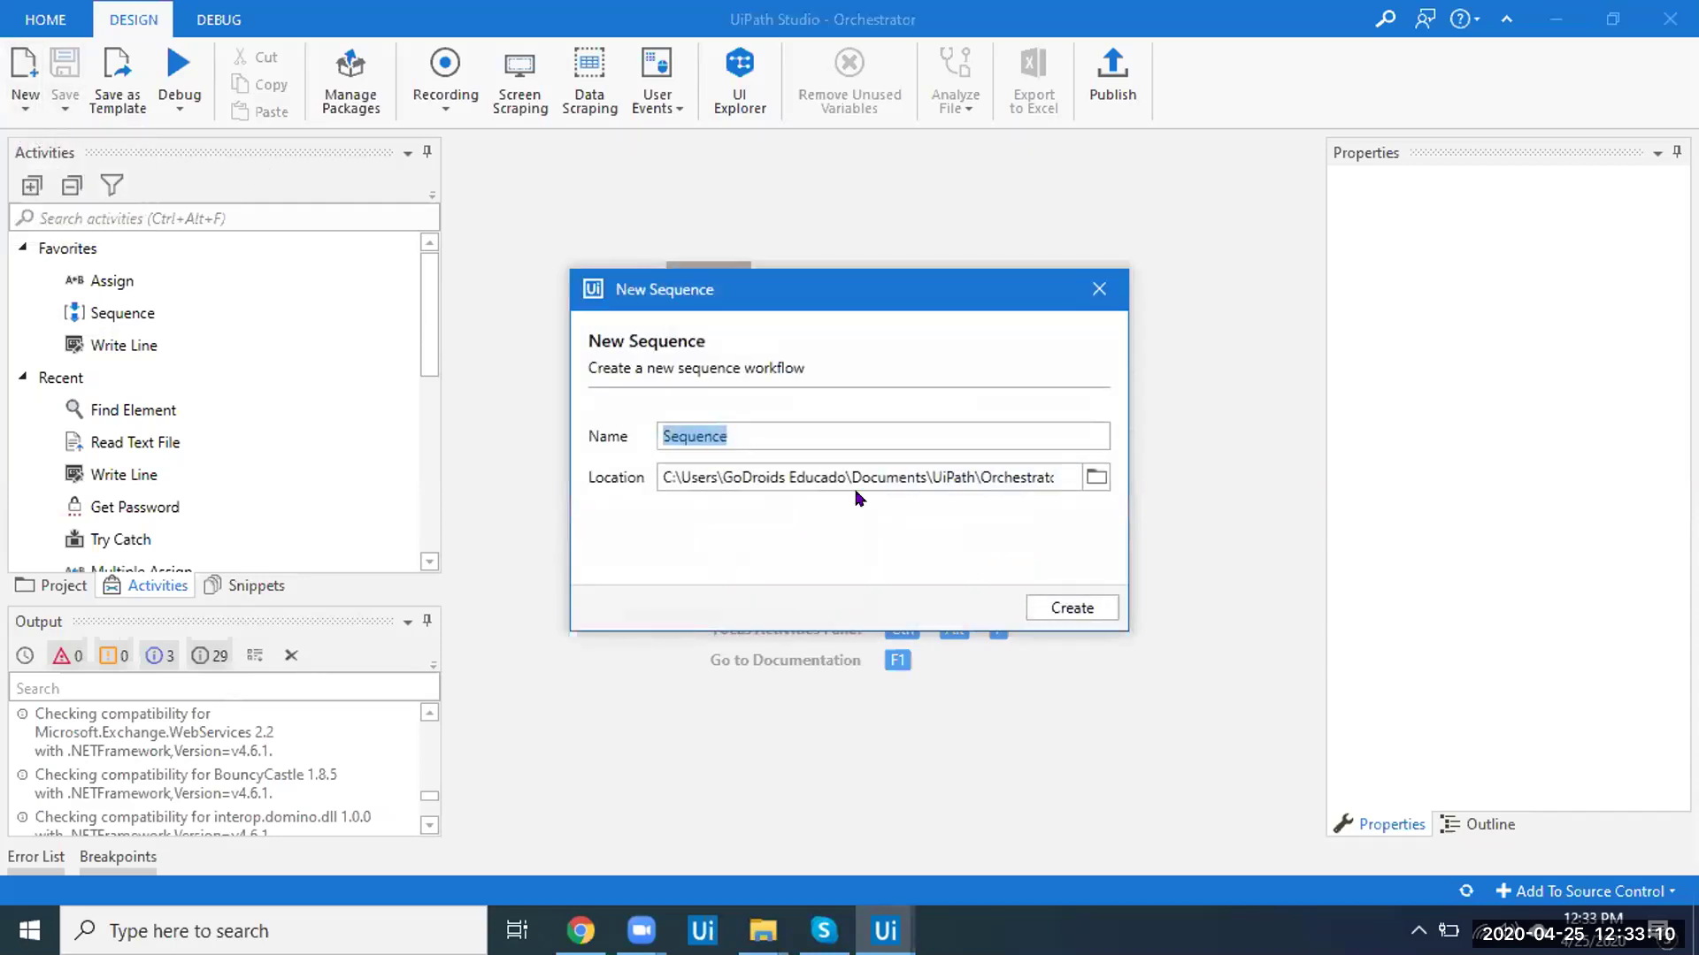
pyautogui.write('Get')
pyautogui.press('BackSpace')
pyautogui.write('Pasword')
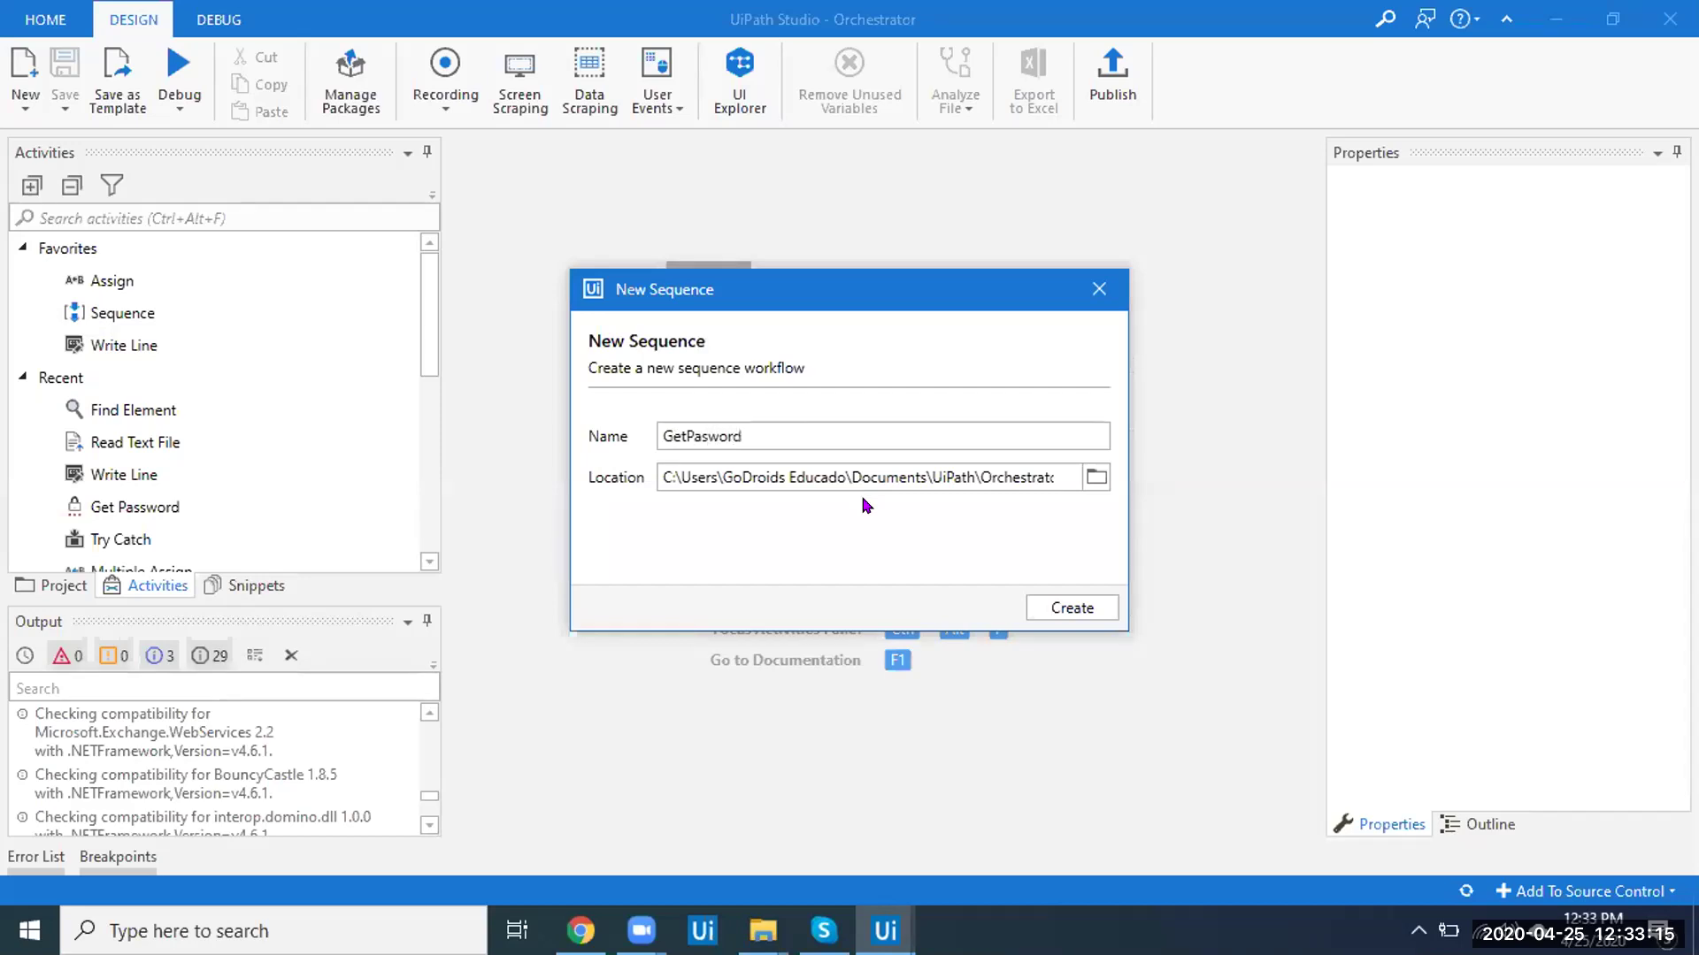
pyautogui.click(1064, 616)
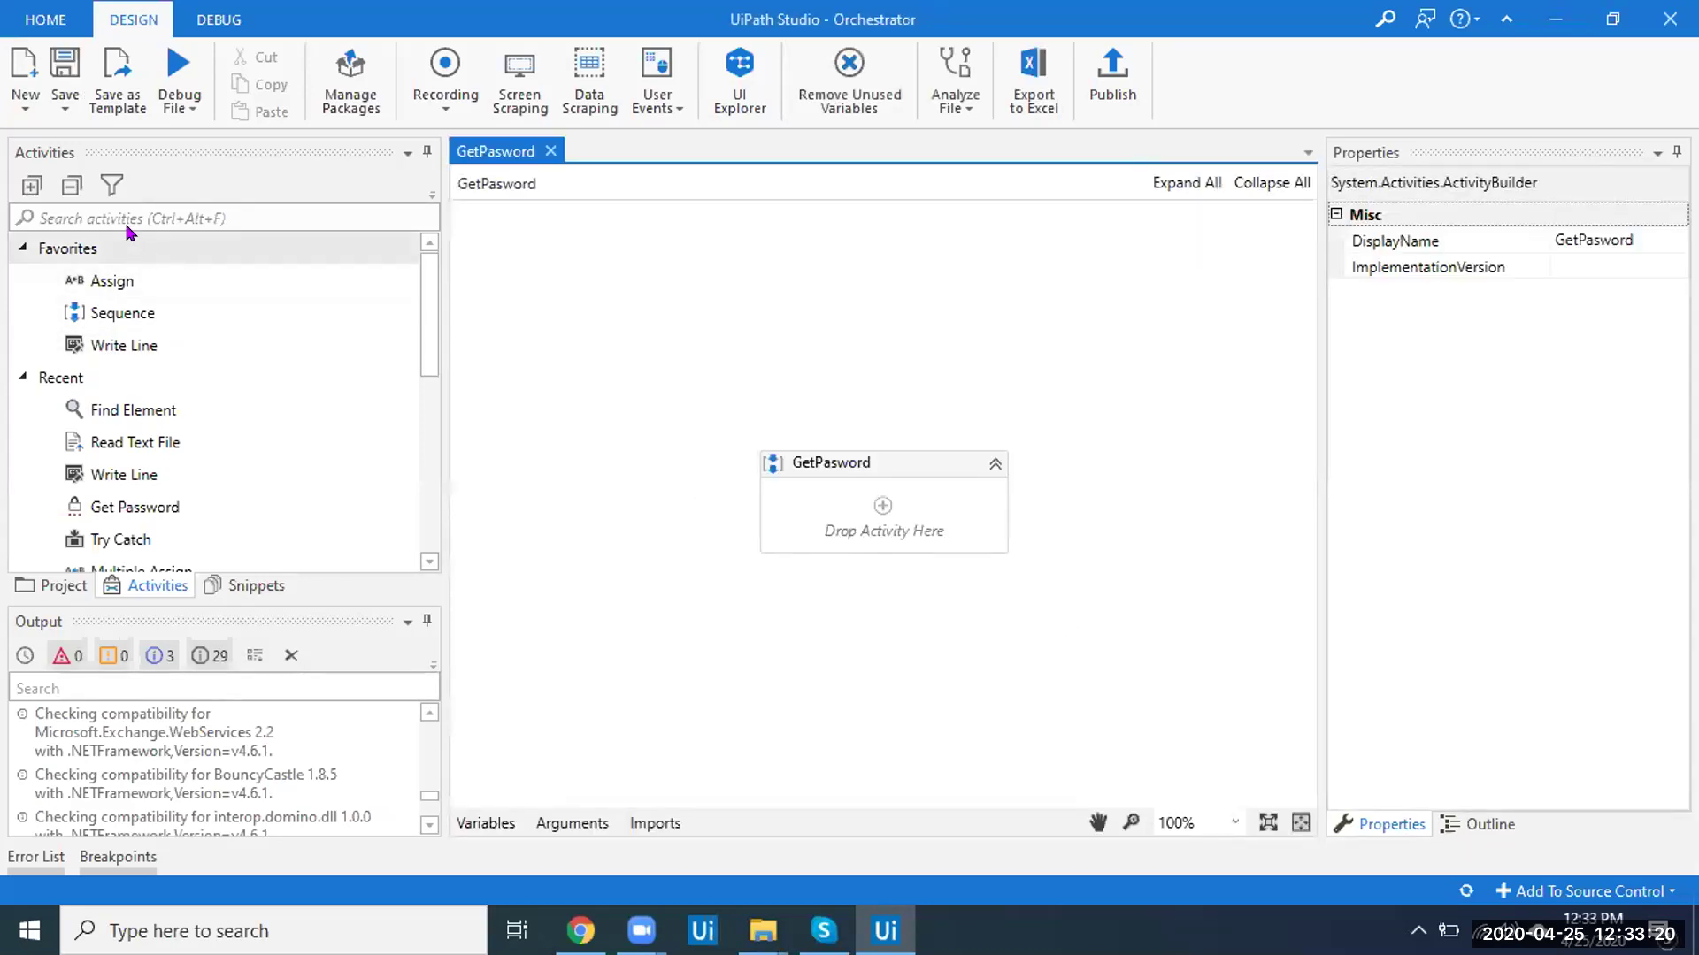
# - Add a String variable named Psd scoped to the GetPasword sequence
pyautogui.click(485, 823)
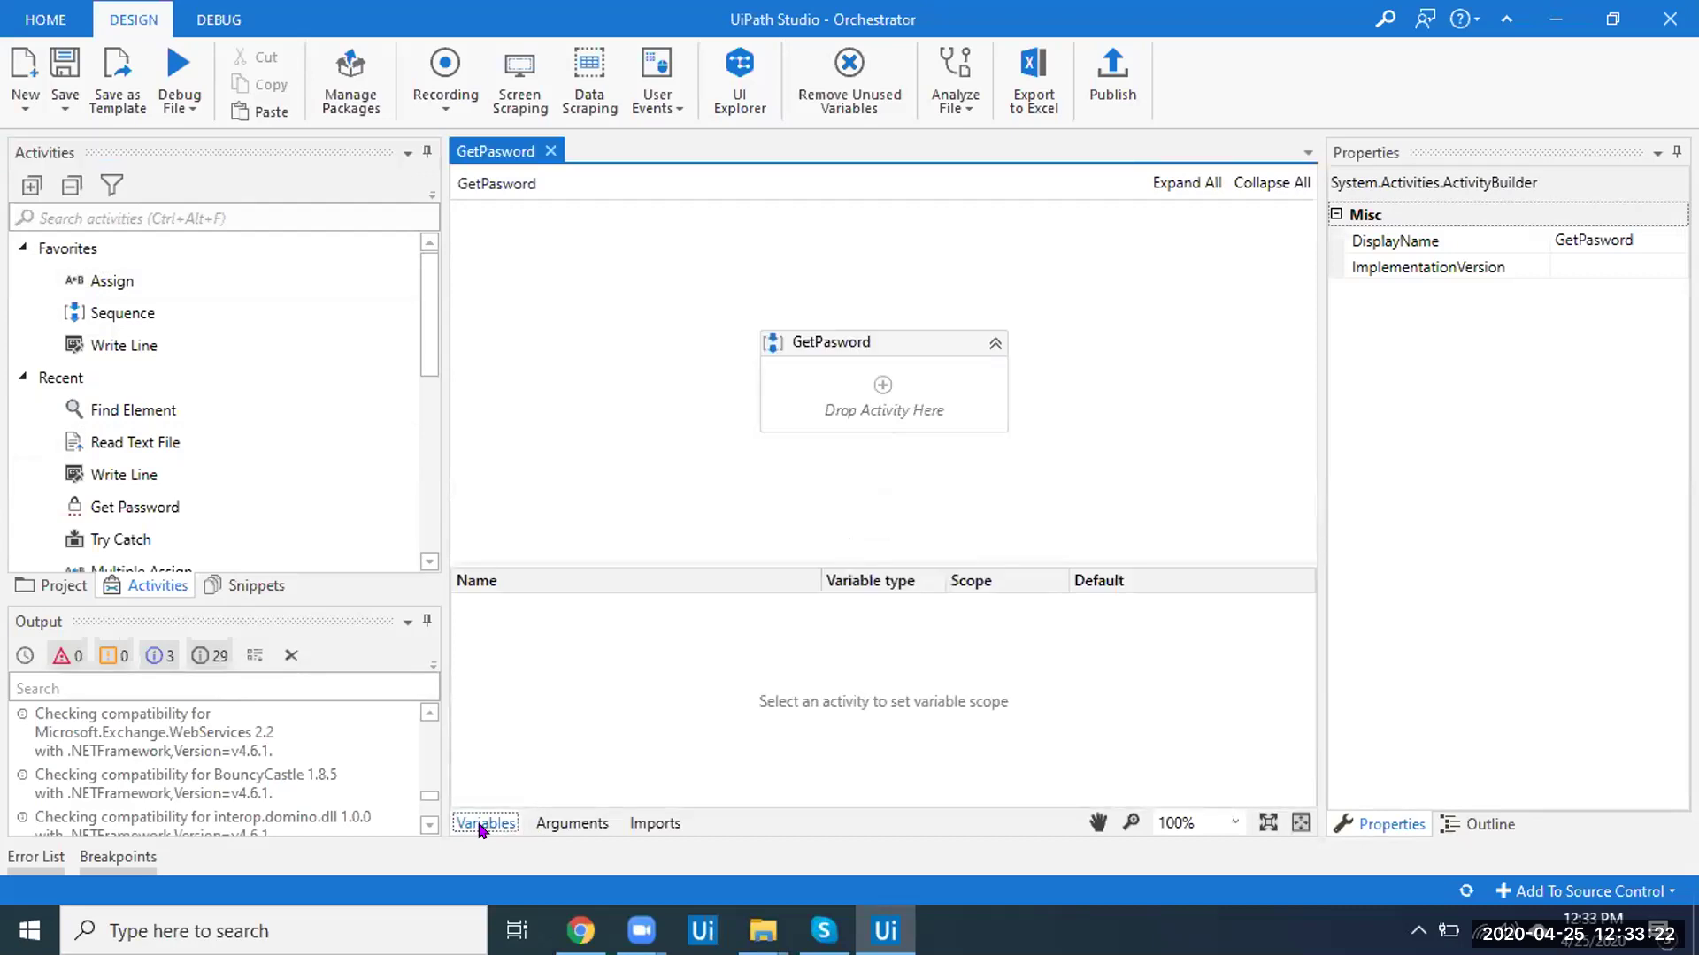
pyautogui.click(827, 404)
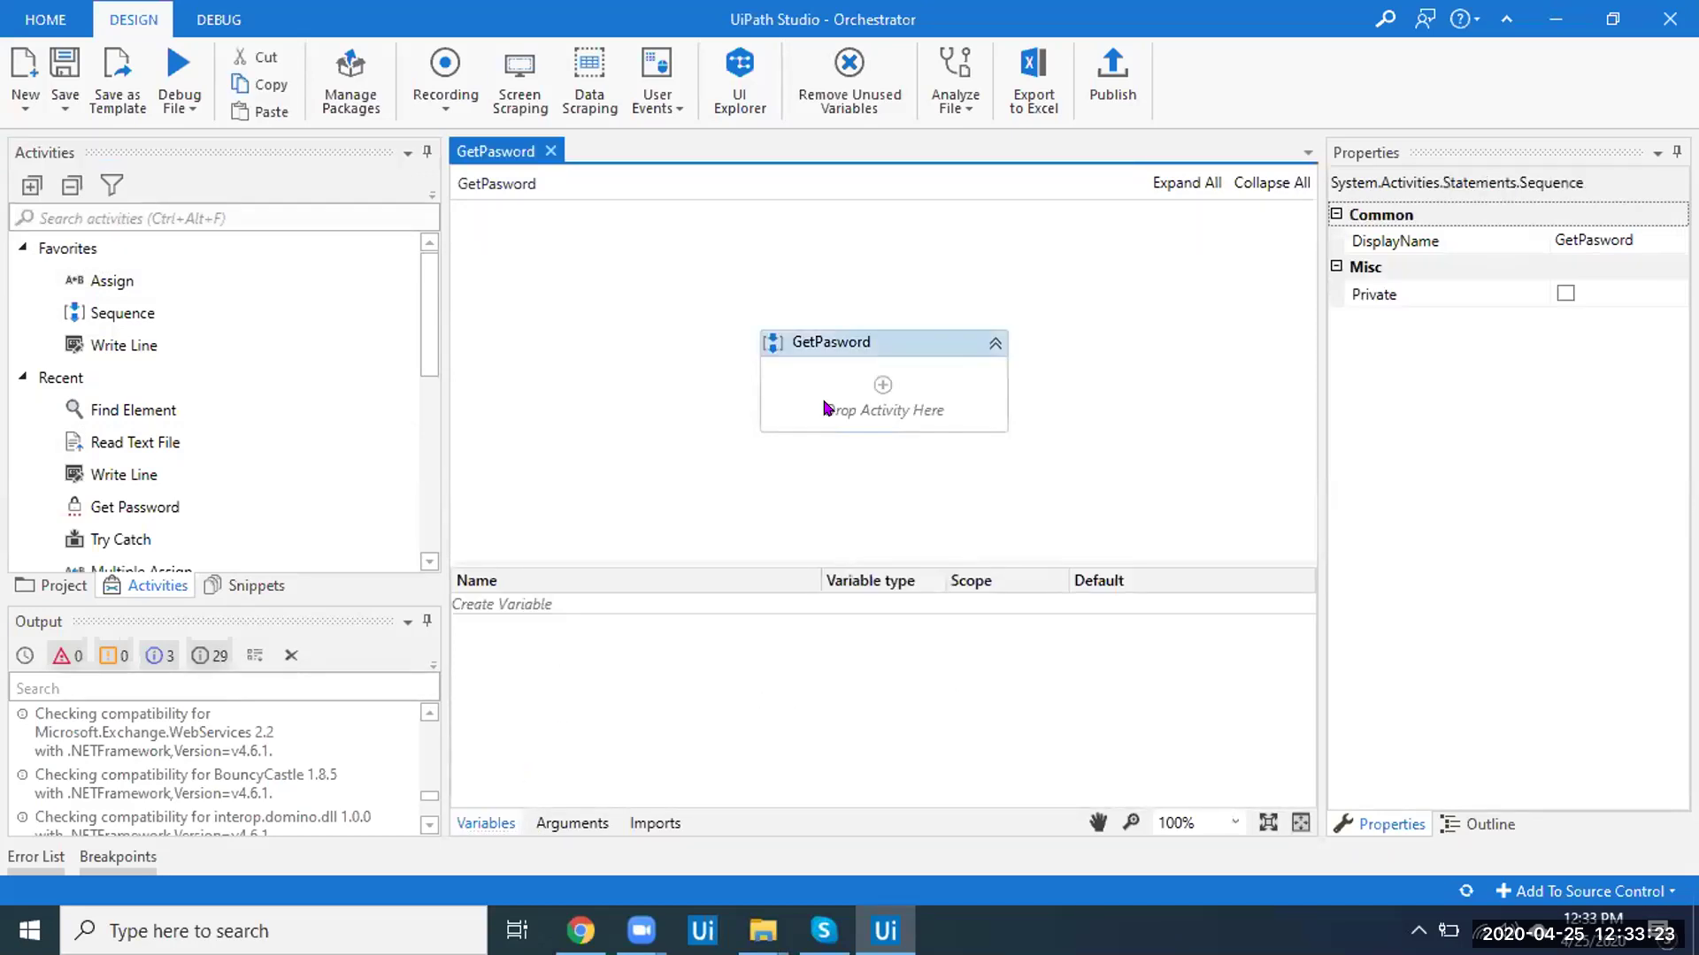
pyautogui.click(529, 609)
pyautogui.write('PS')
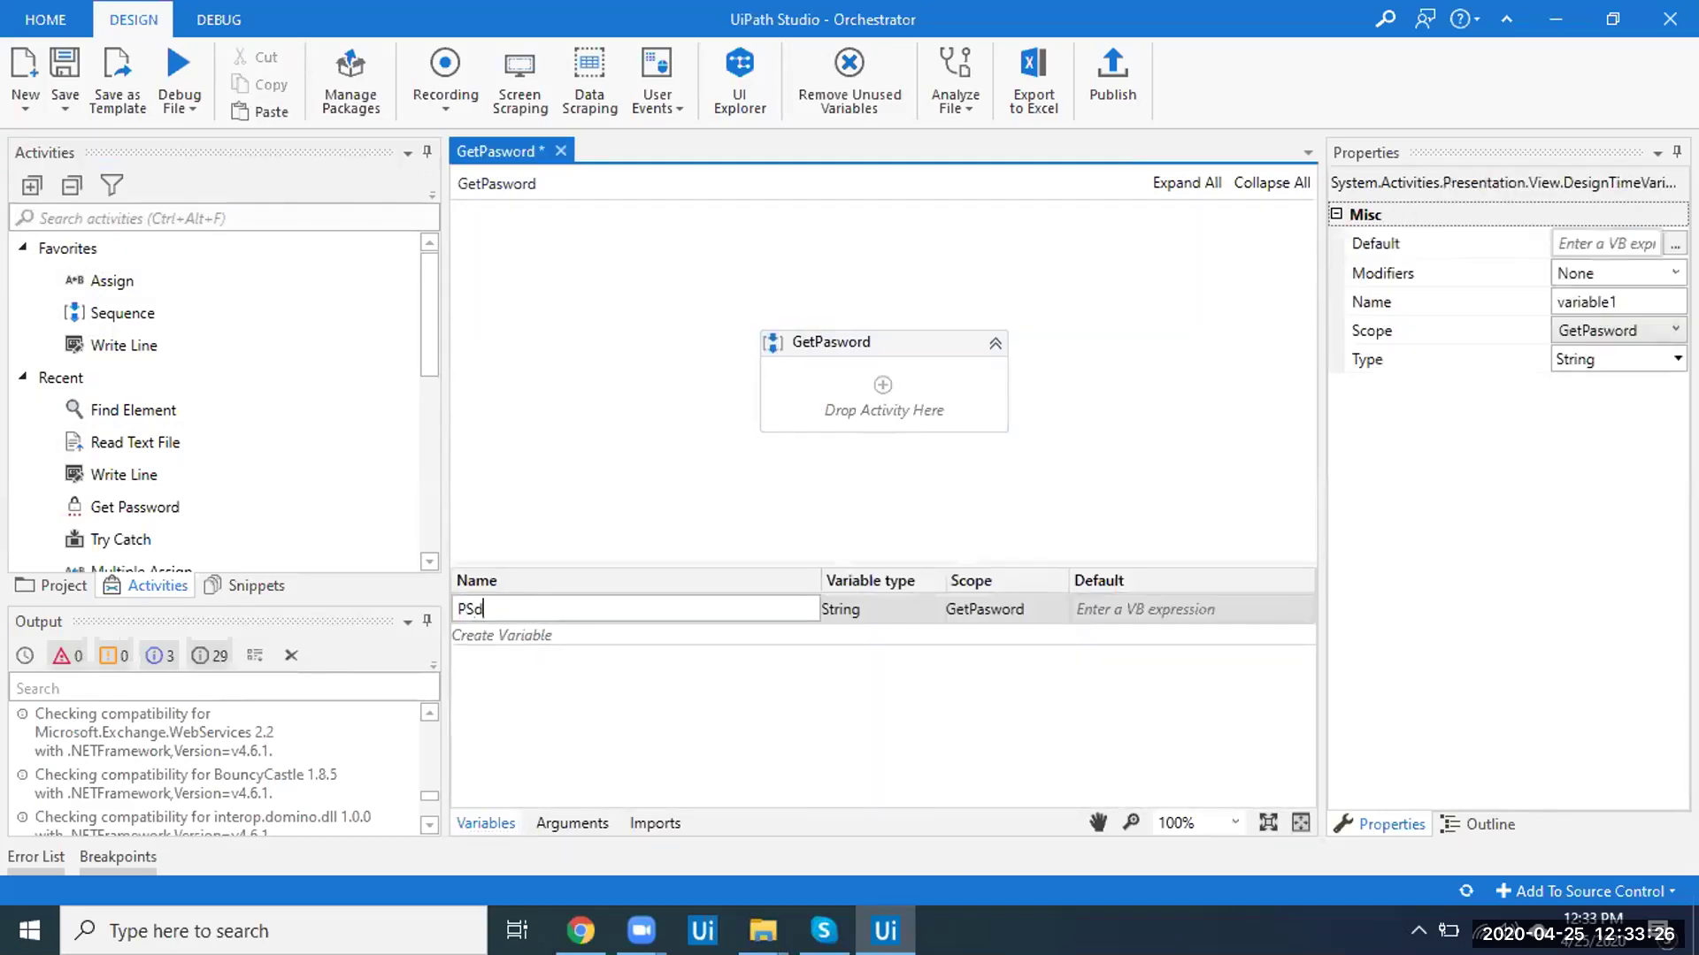
pyautogui.press('BackSpace')
pyautogui.write('sd')
pyautogui.click(896, 611)
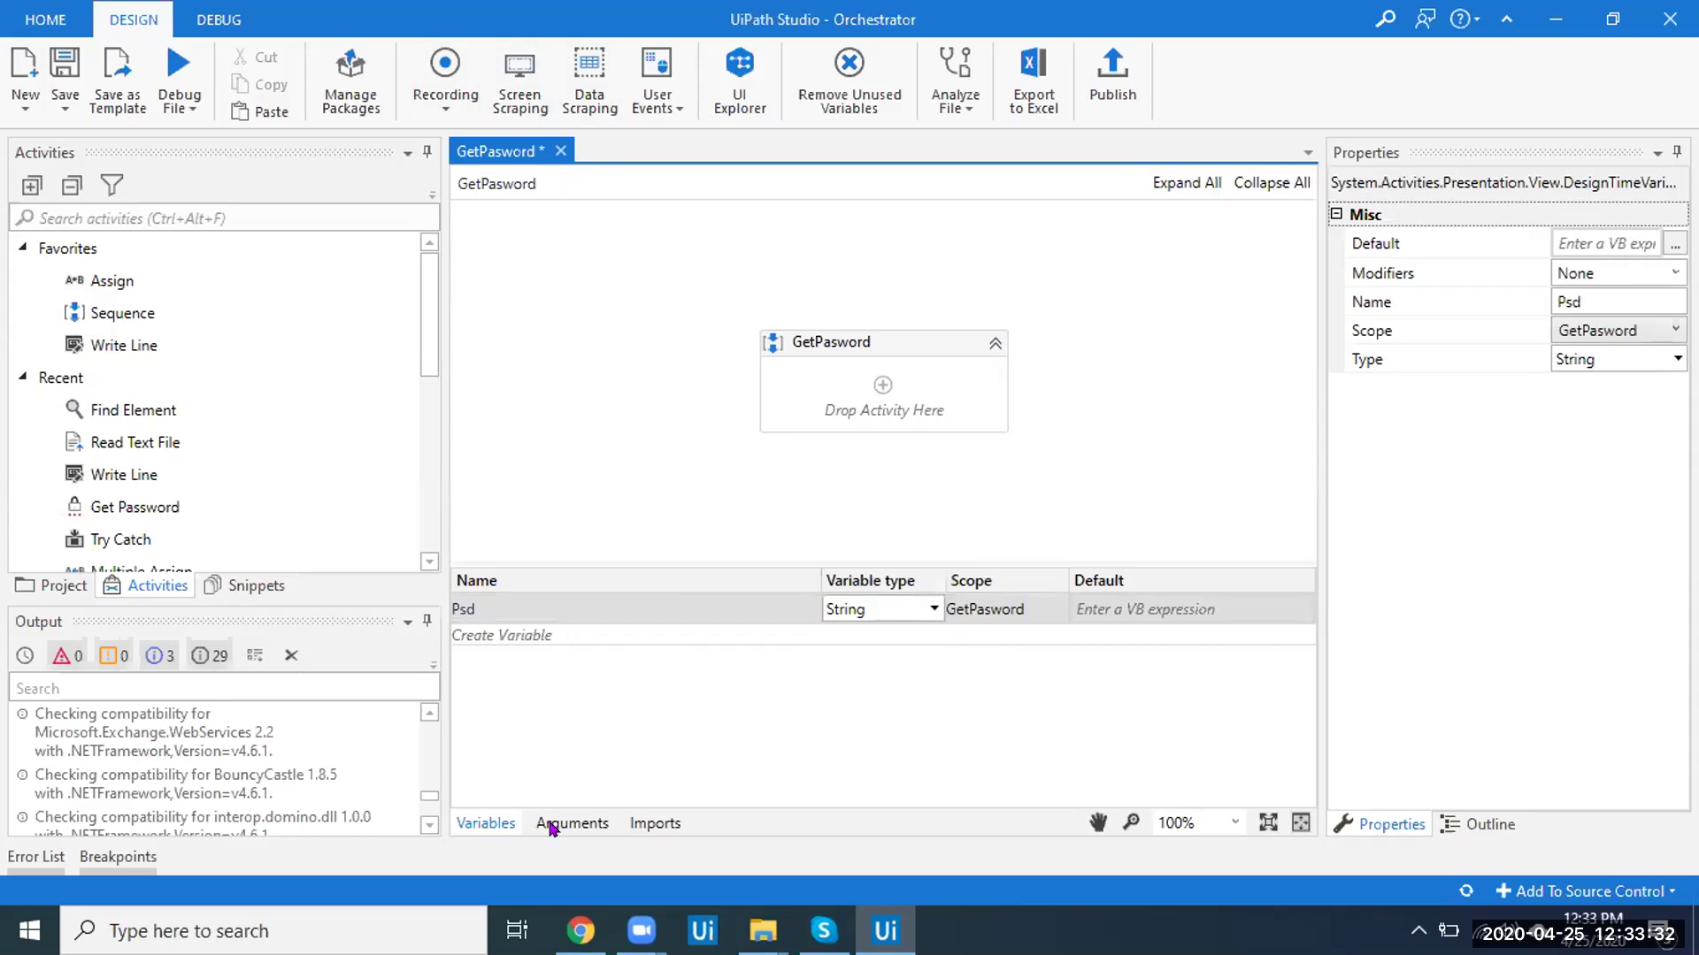
# - Clear the Psd variable's default value so it stays empty
pyautogui.click(485, 825)
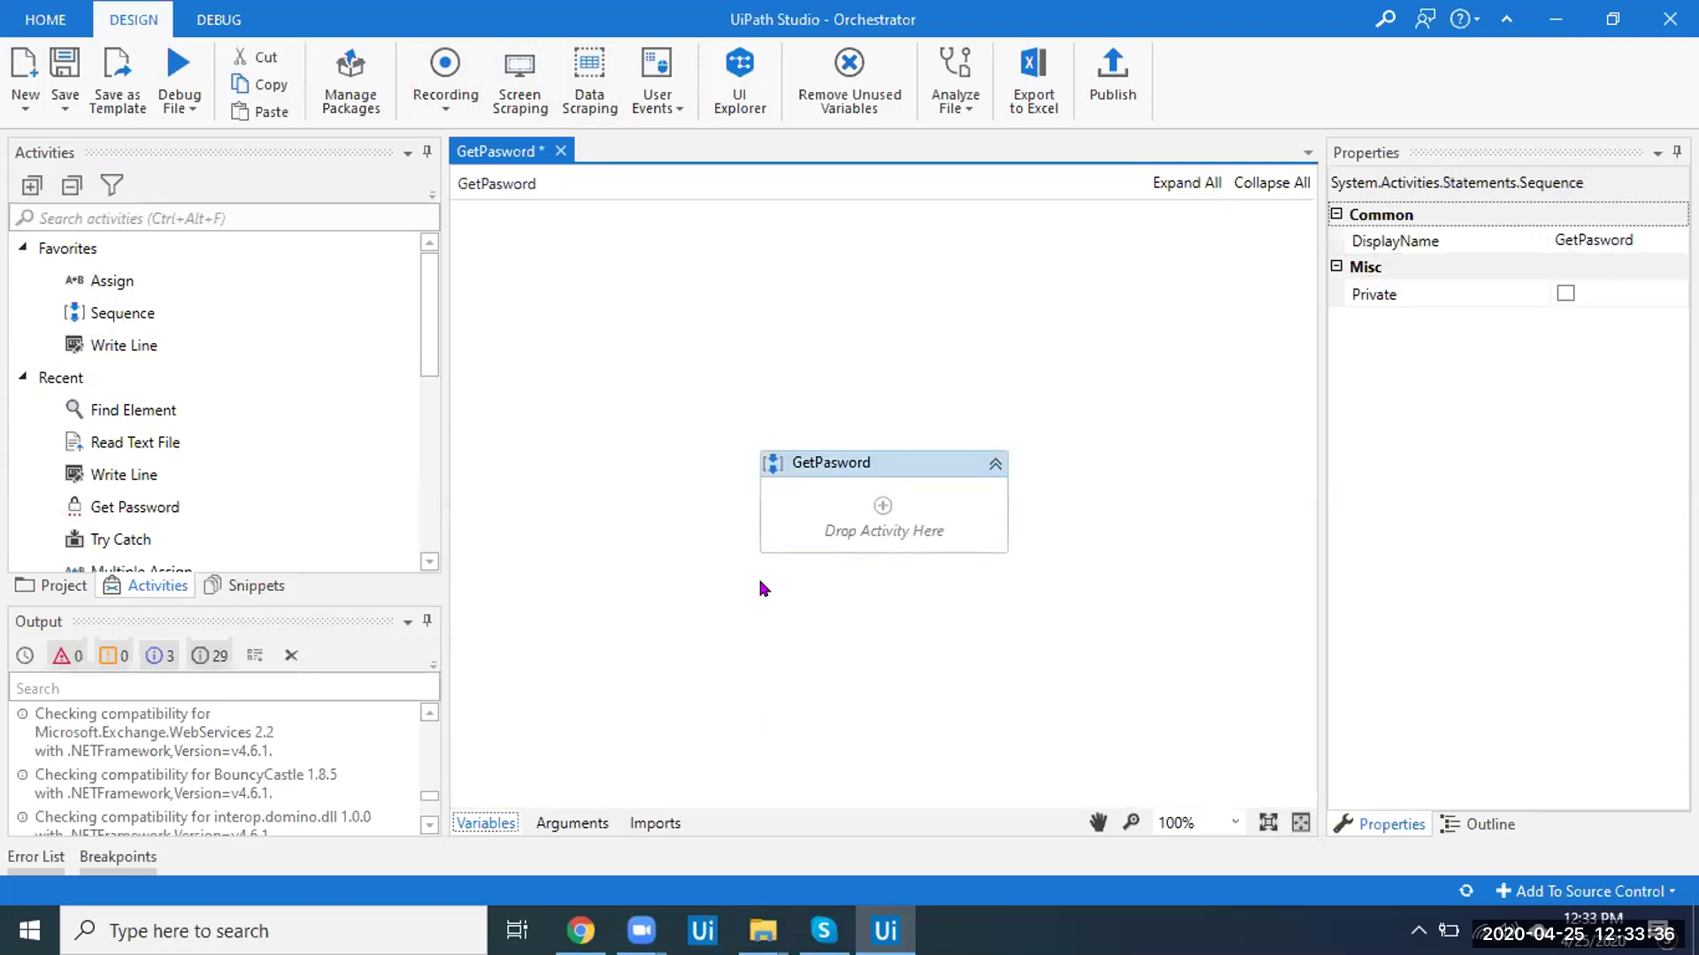
pyautogui.click(502, 824)
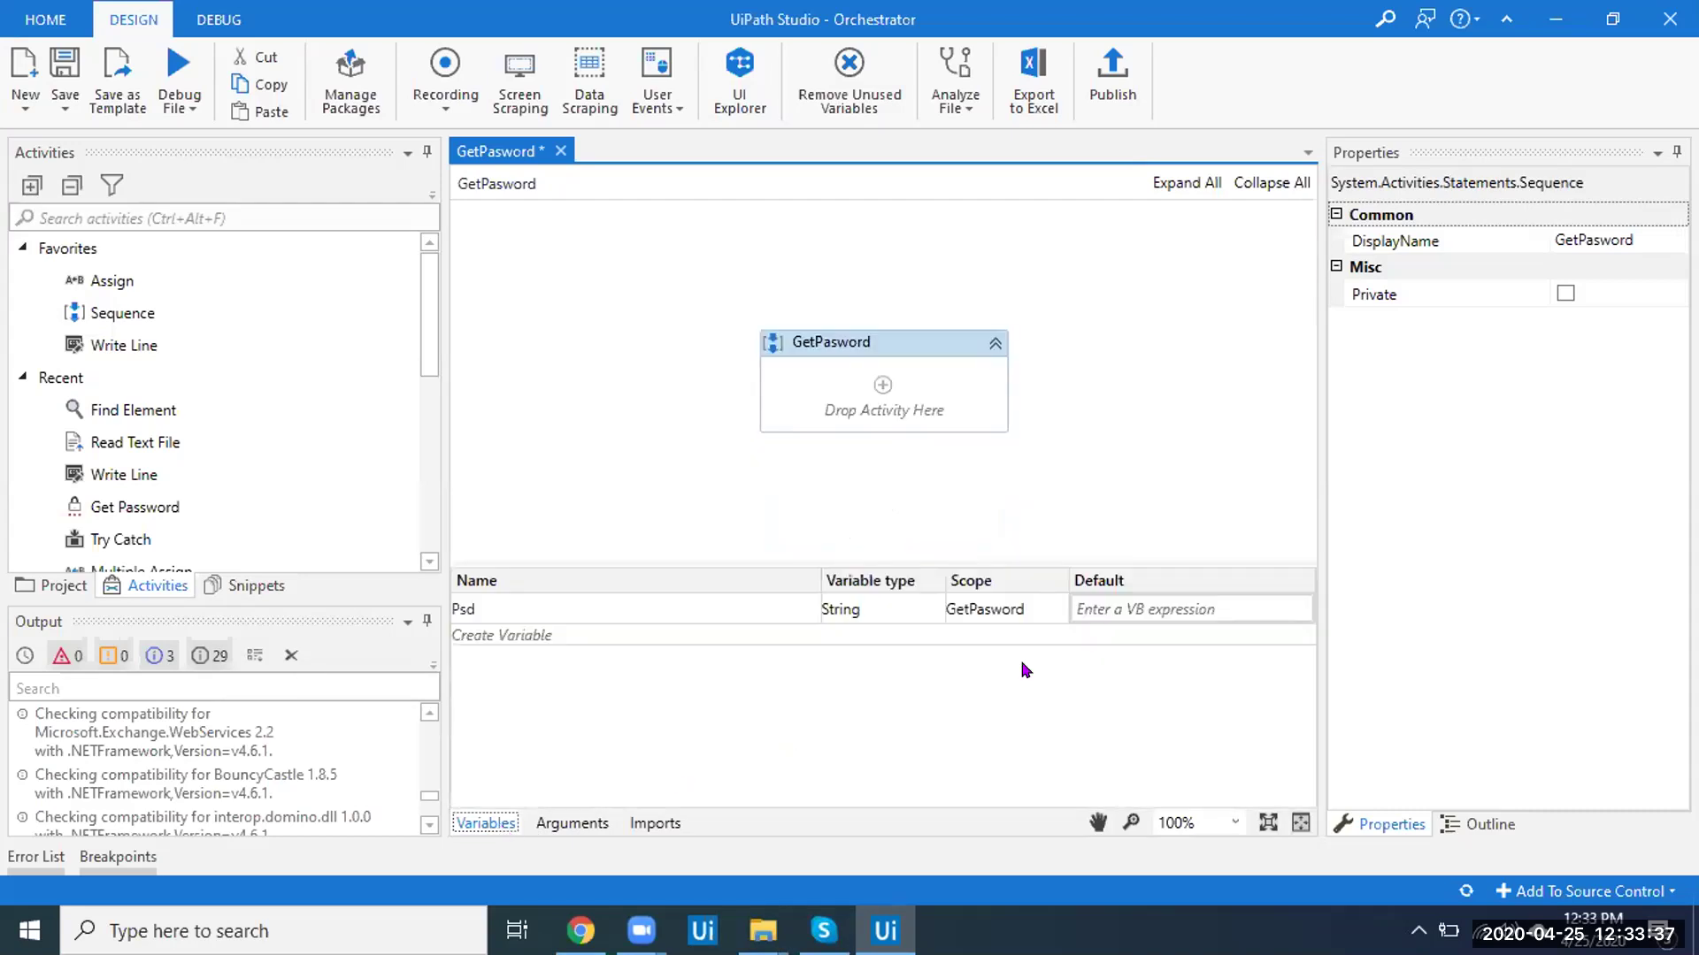
pyautogui.click(1101, 609)
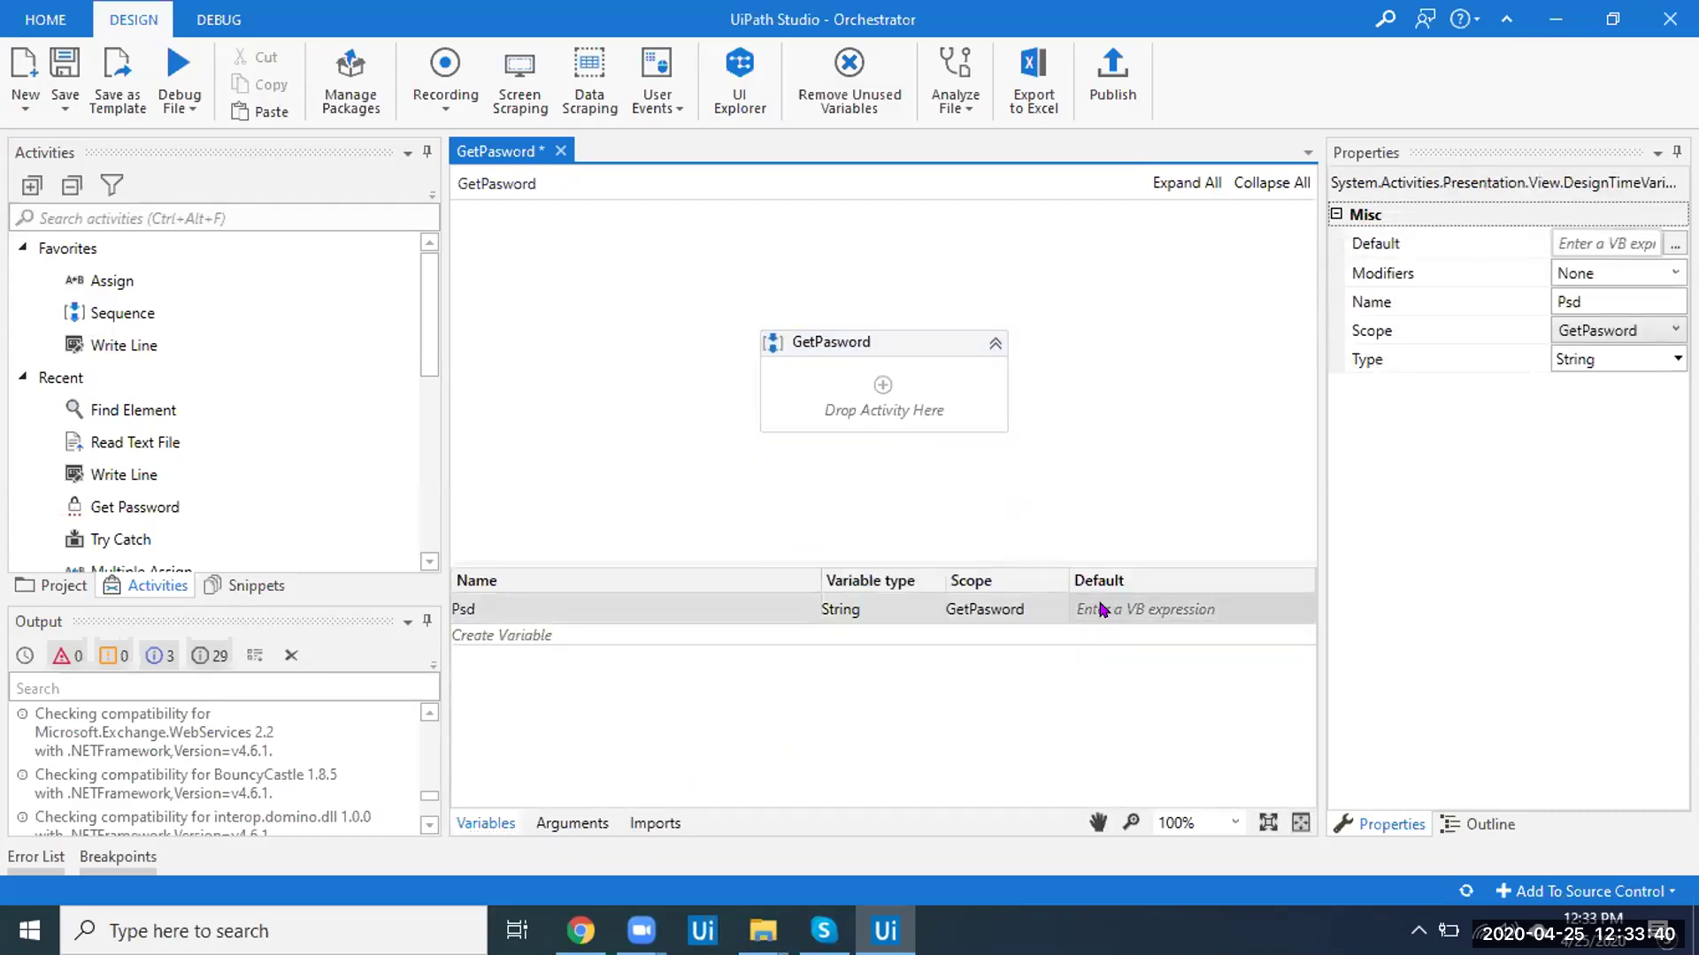
pyautogui.click(1097, 607)
pyautogui.write('"123"')
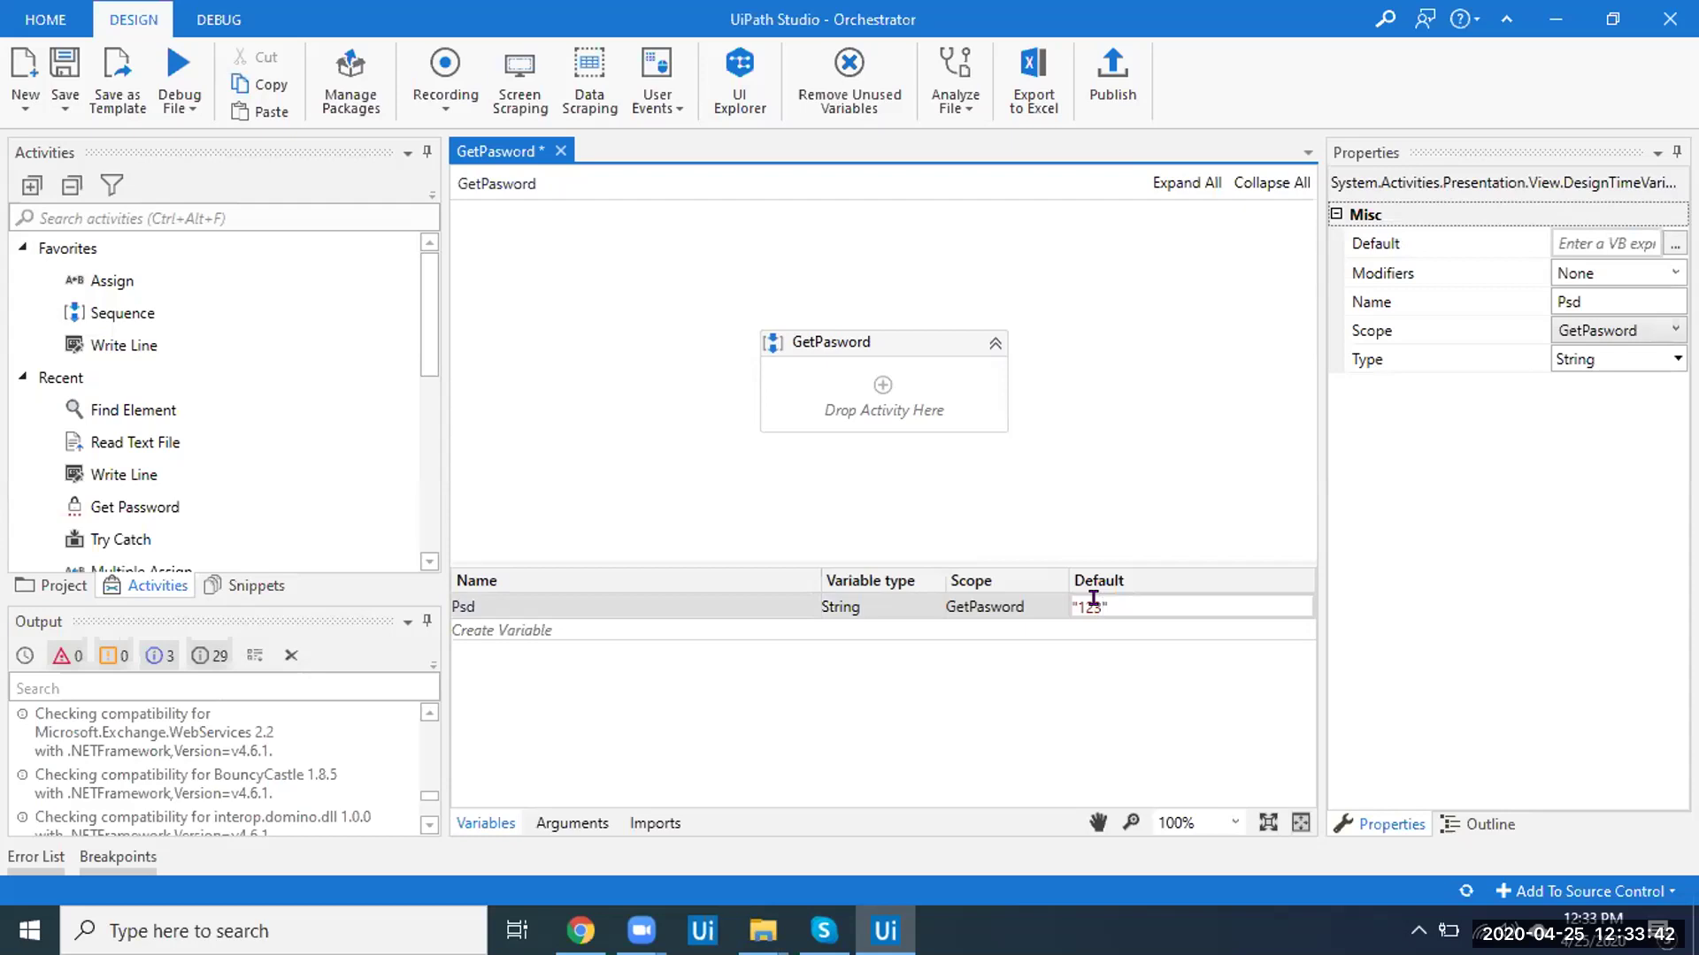
pyautogui.press('BackSpace')
pyautogui.press('BackSpace')
pyautogui.press('BackSpace')
pyautogui.press('BackSpace')
pyautogui.press('BackSpace')
pyautogui.write('"""')
pyautogui.press('BackSpace')
pyautogui.press('BackSpace')
pyautogui.press('BackSpace')
pyautogui.click(498, 825)
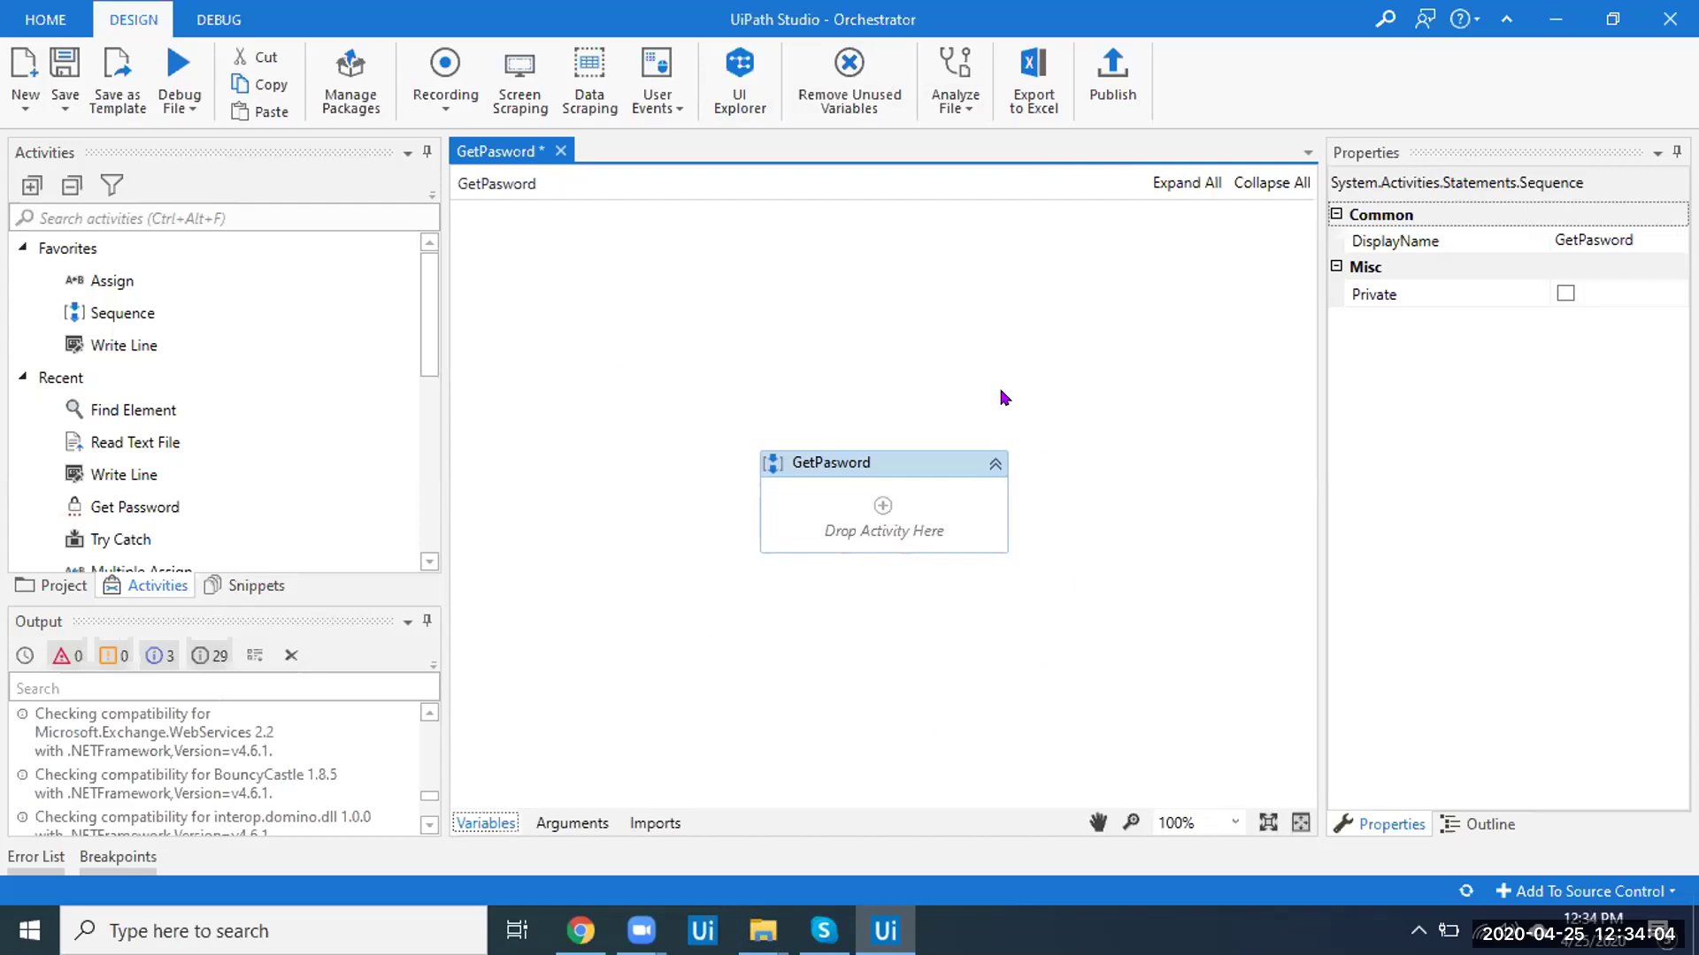
# - Add a Get Password activity to GetPasword and enter a masked password
pyautogui.moveTo(113, 513); pyautogui.dragTo(880, 514)
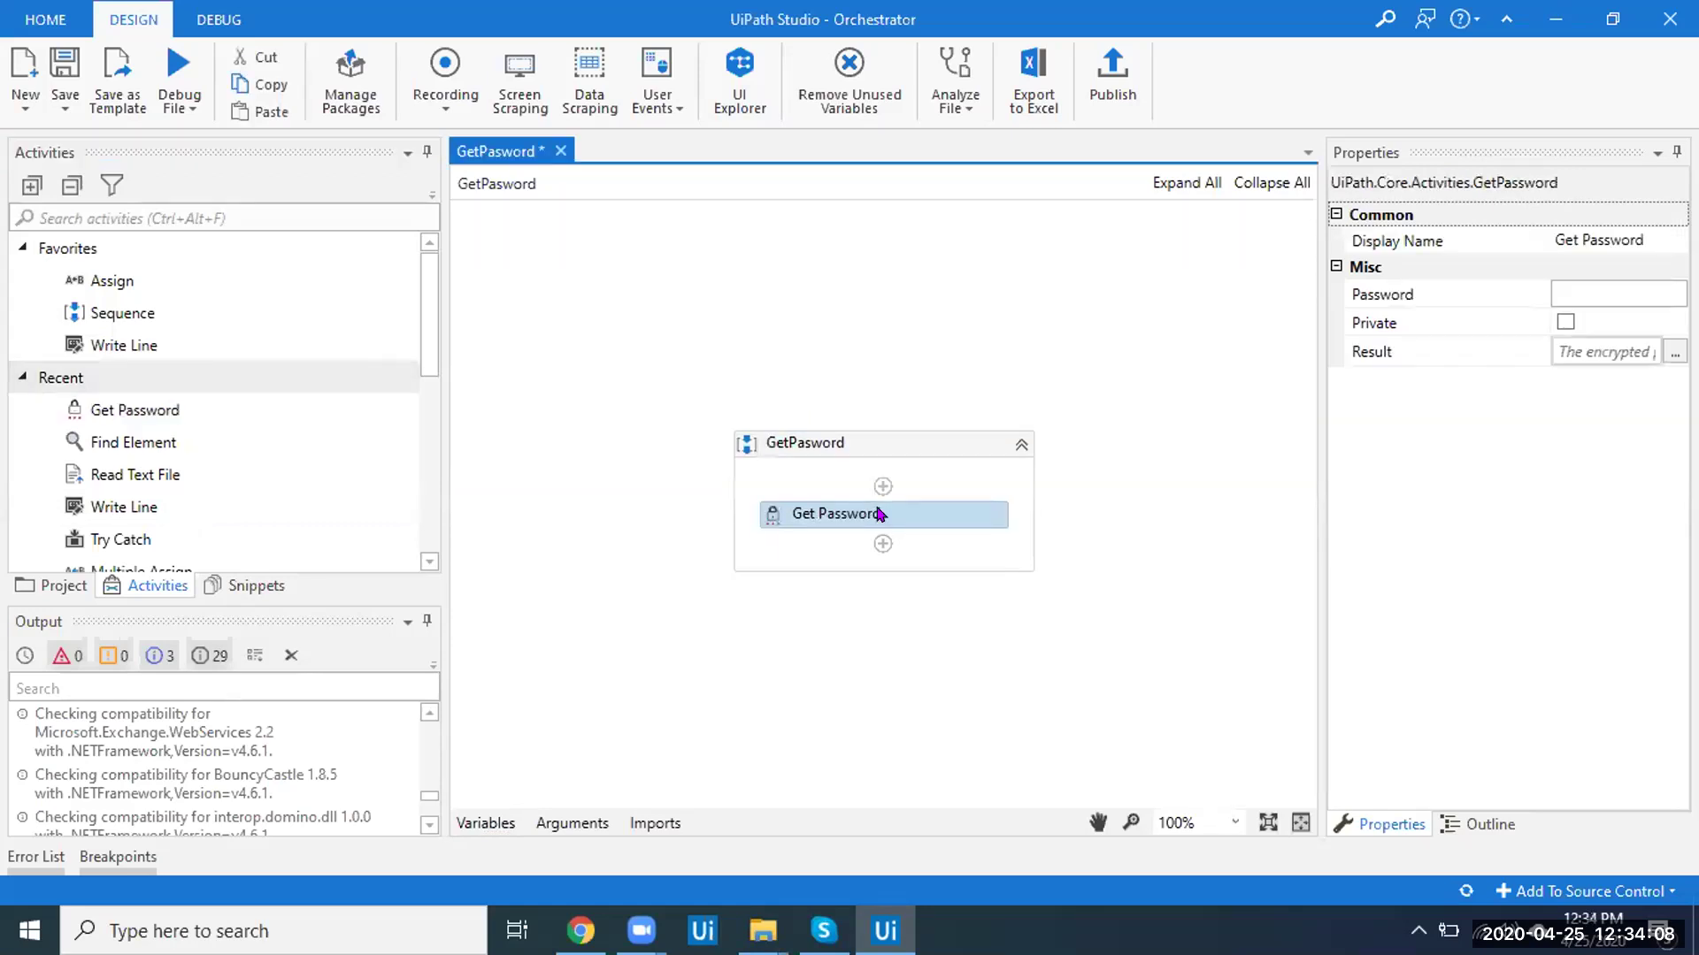
pyautogui.click(993, 555)
pyautogui.click(978, 512)
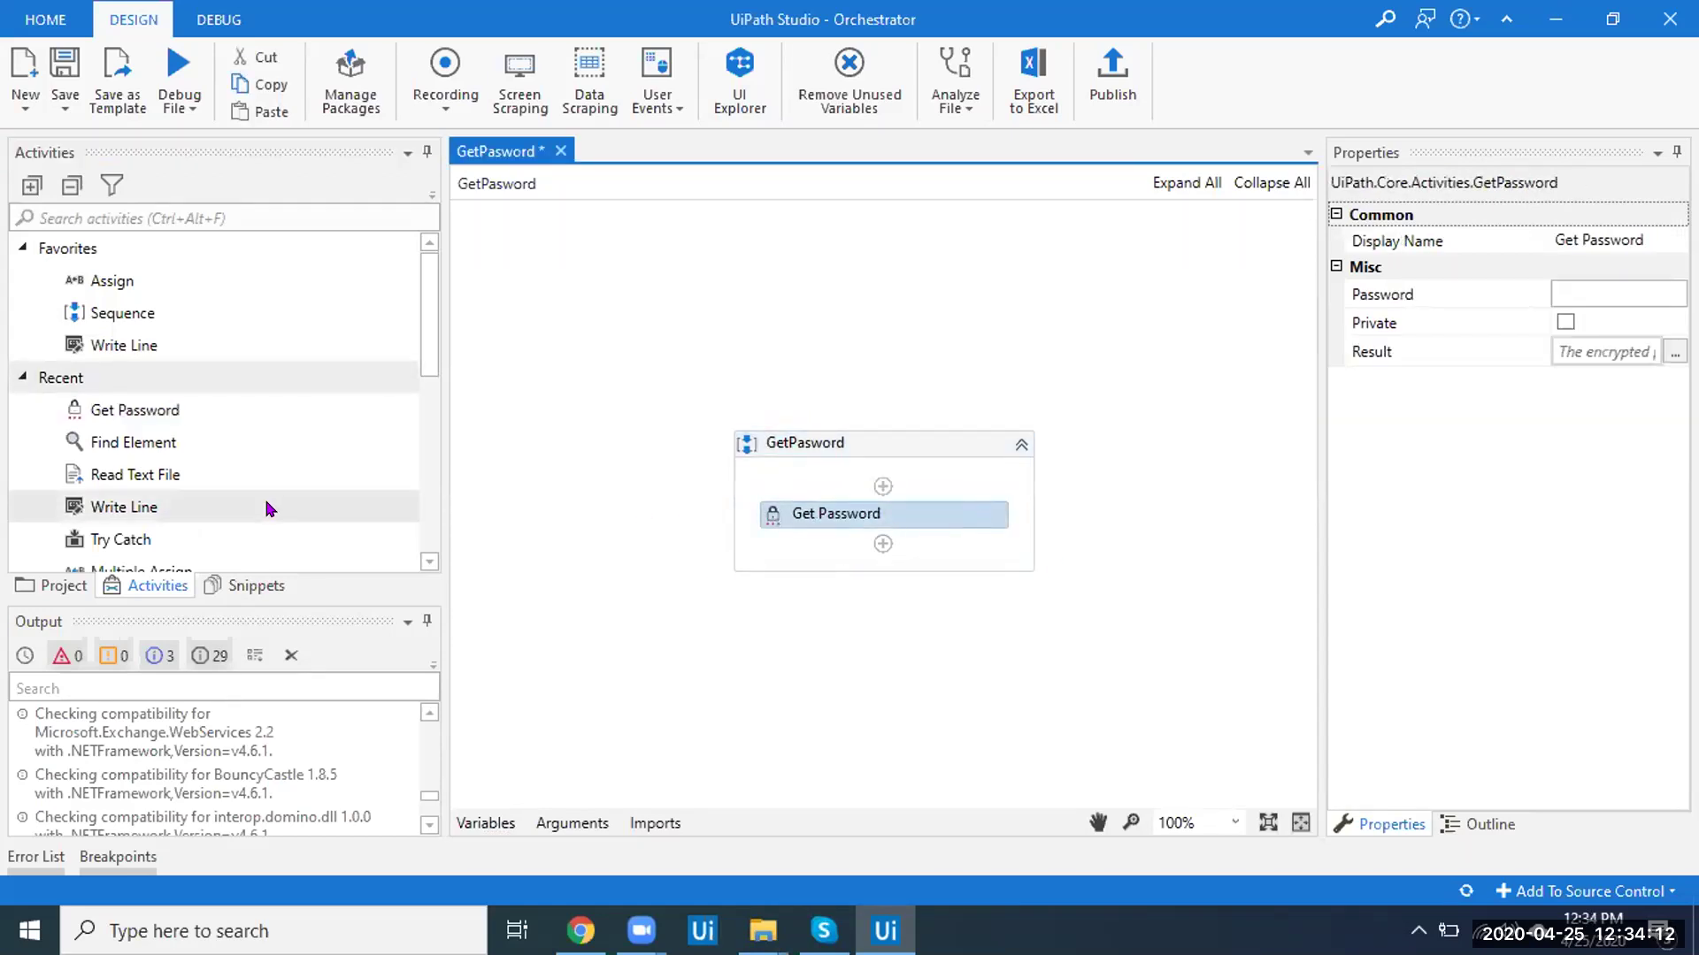
pyautogui.click(1586, 281)
pyautogui.write('**********')
pyautogui.press('BackSpace')
pyautogui.press('BackSpace')
pyautogui.press('BackSpace')
pyautogui.press('BackSpace')
pyautogui.press('BackSpace')
pyautogui.press('BackSpace')
pyautogui.press('BackSpace')
pyautogui.press('BackSpace')
pyautogui.press('BackSpace')
pyautogui.press('BackSpace')
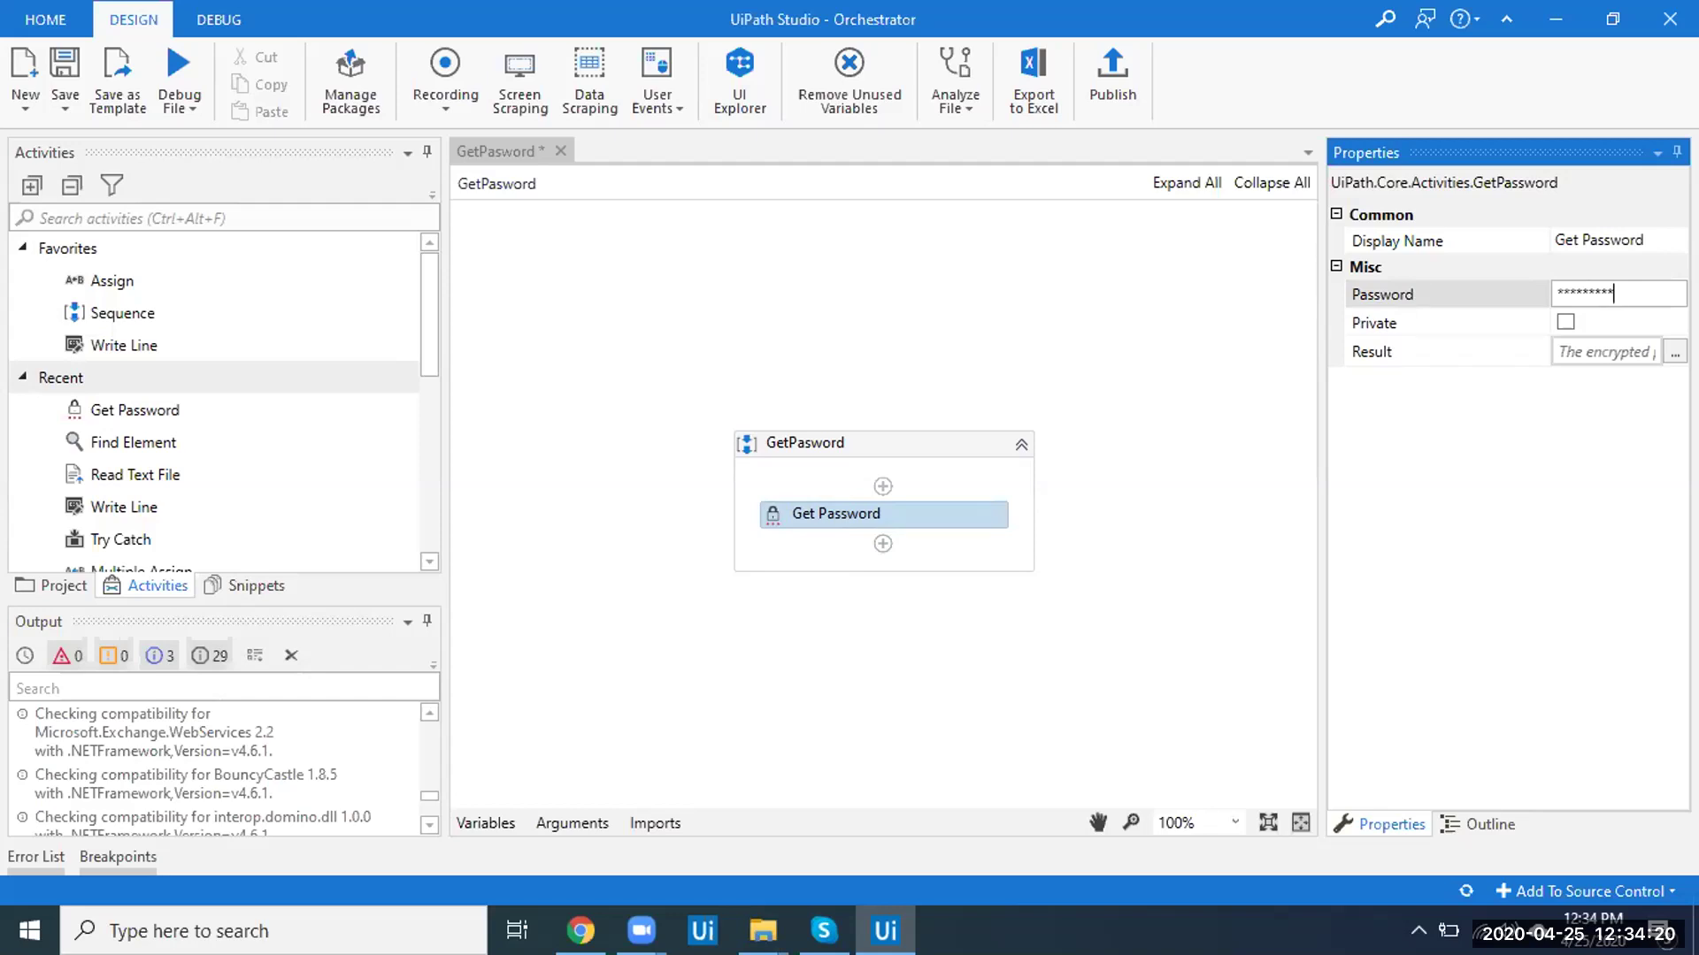
pyautogui.write('**********')
# - Store the Get Password result in Psd and save the workflow with Ctrl+S
pyautogui.click(1593, 348)
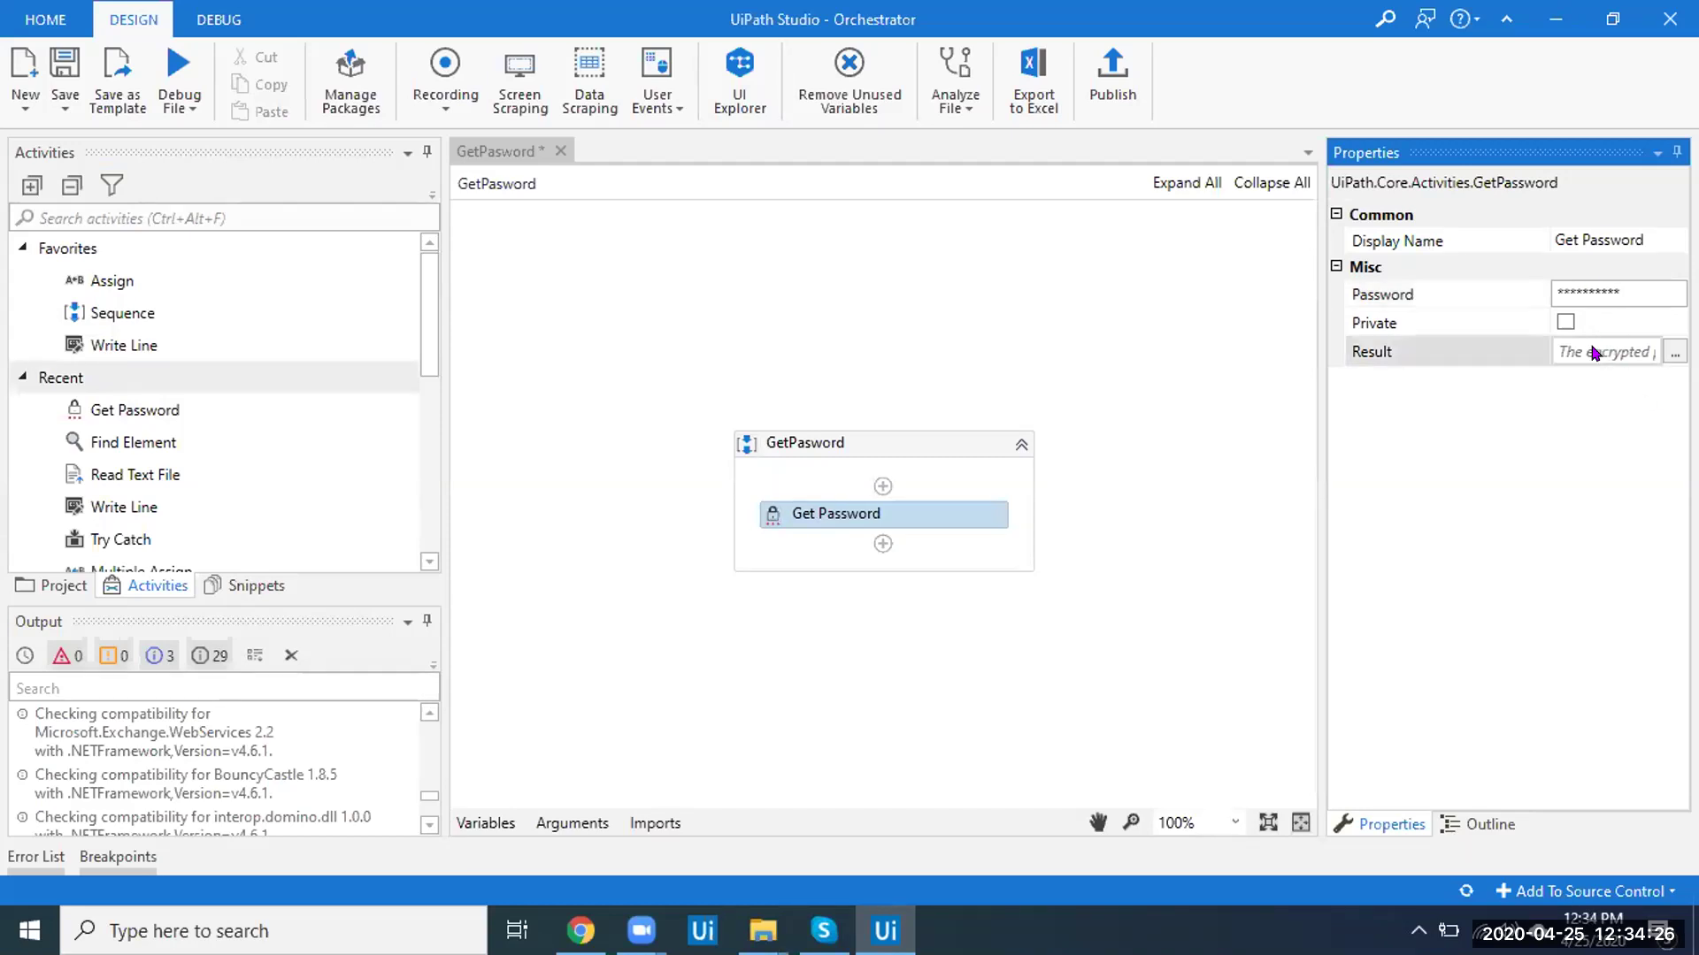
pyautogui.write('Psd')
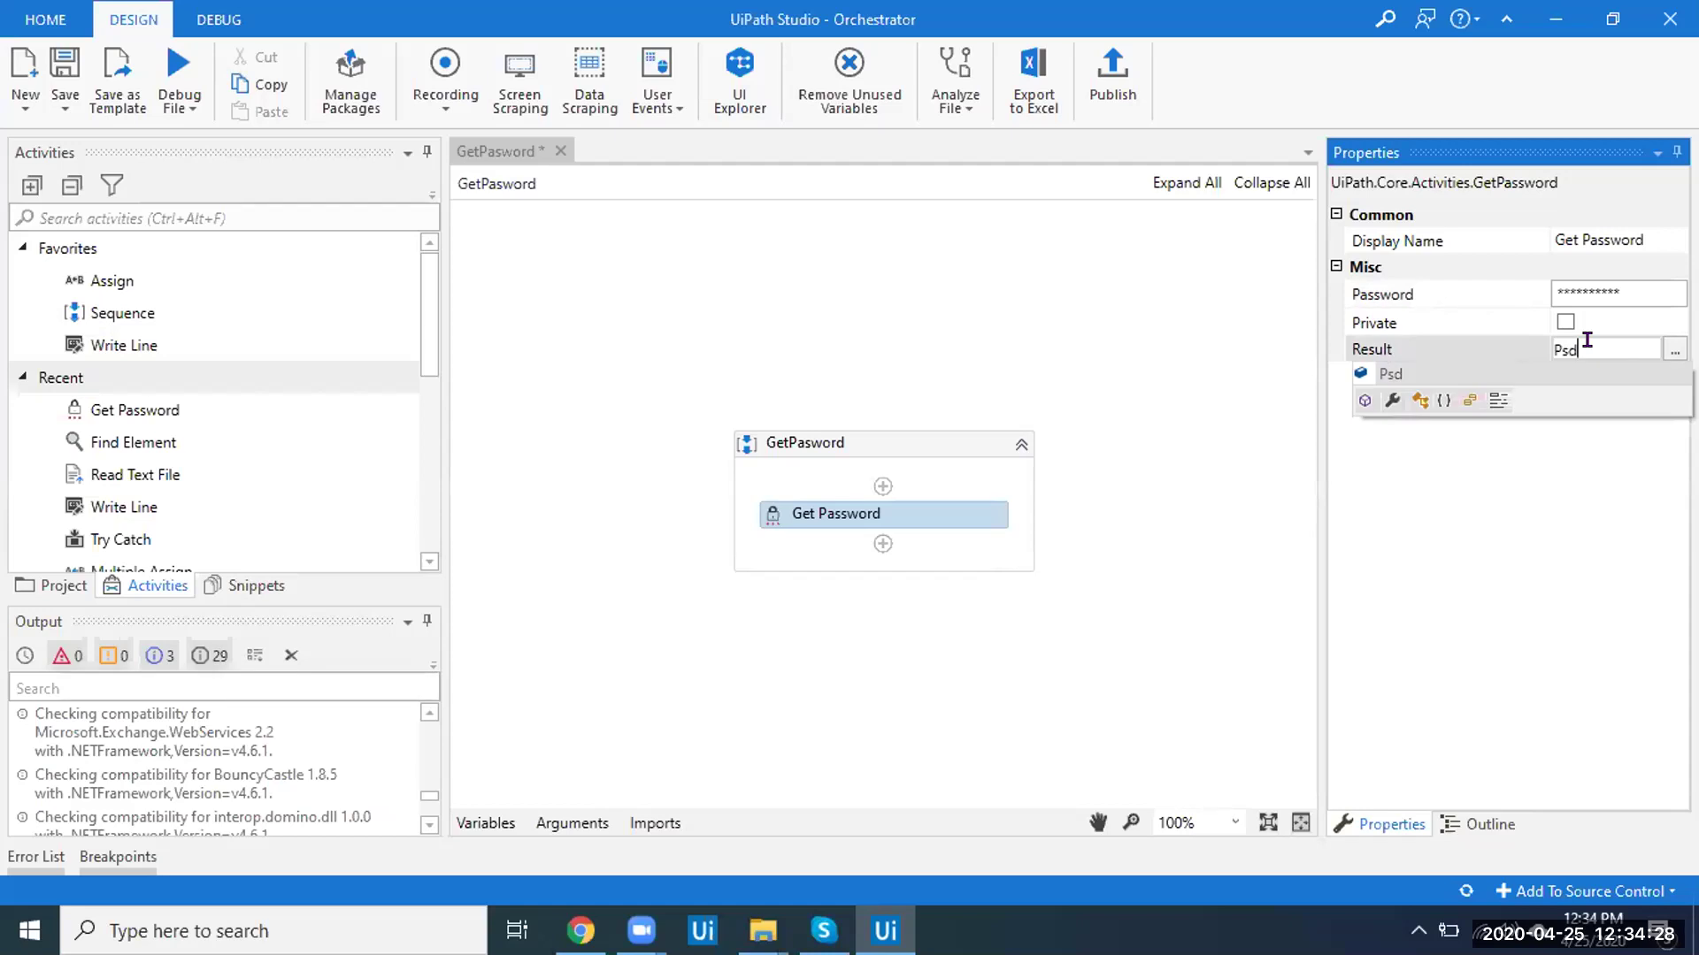
pyautogui.click(1497, 373)
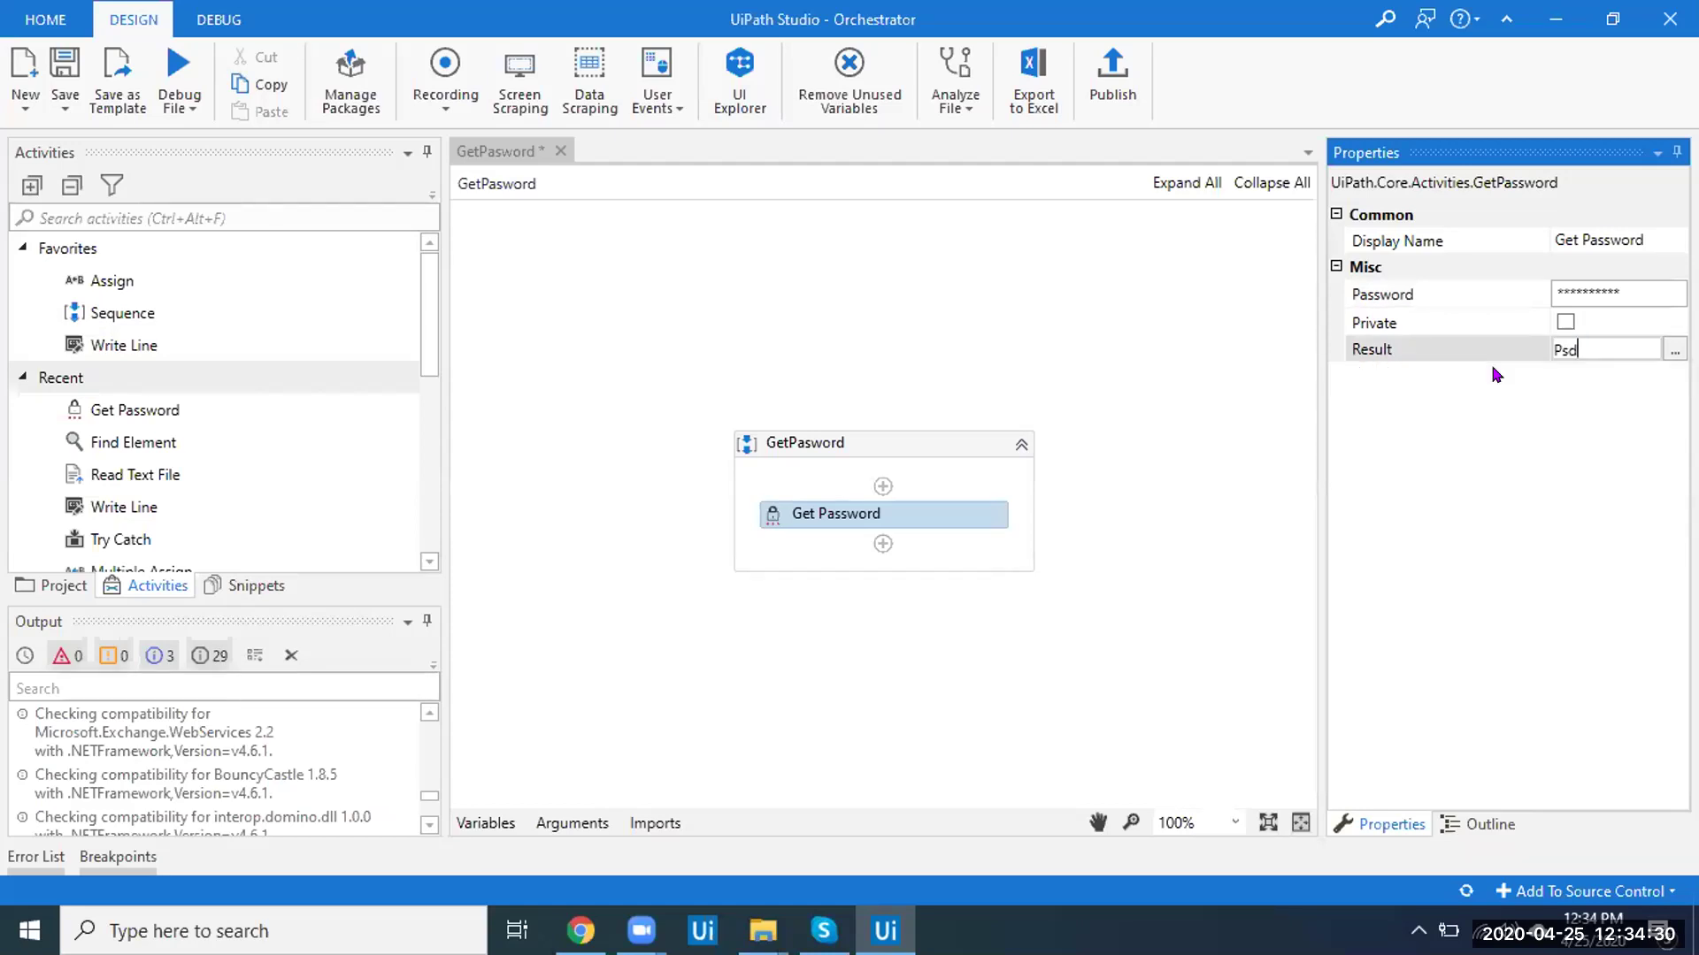
pyautogui.click(1501, 455)
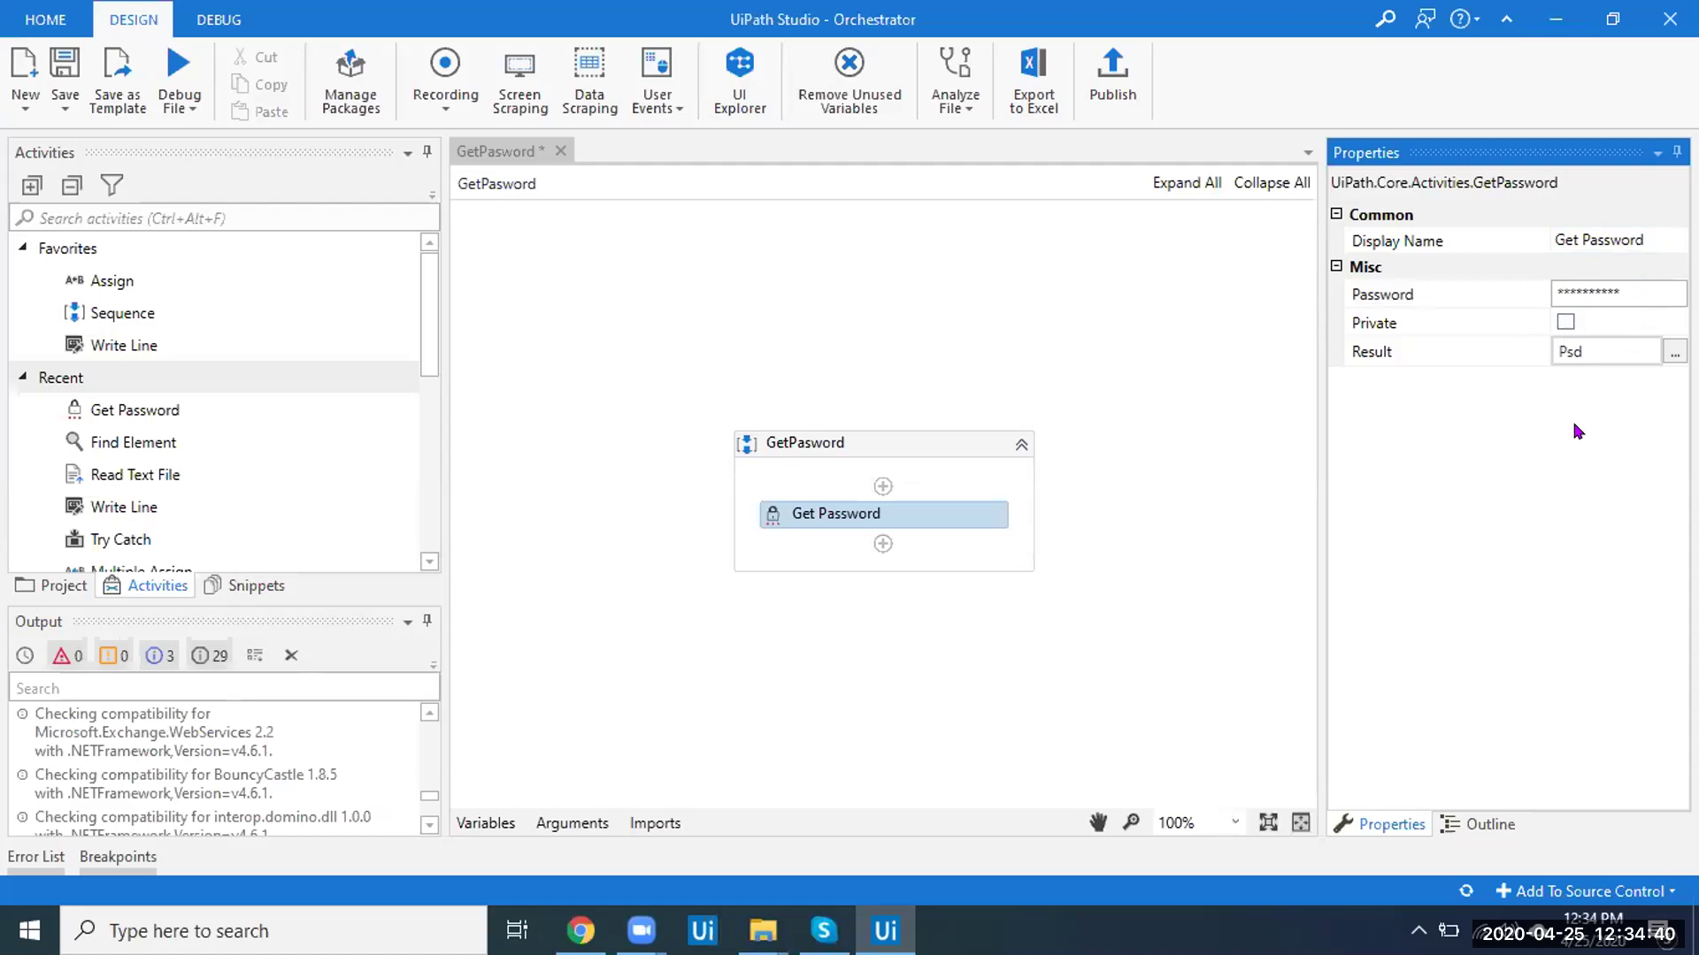
pyautogui.hotkey('ctrl', 's')
# - Add a new sequence workflow named 'Queue' to the Orchestrator project
pyautogui.click(31, 108)
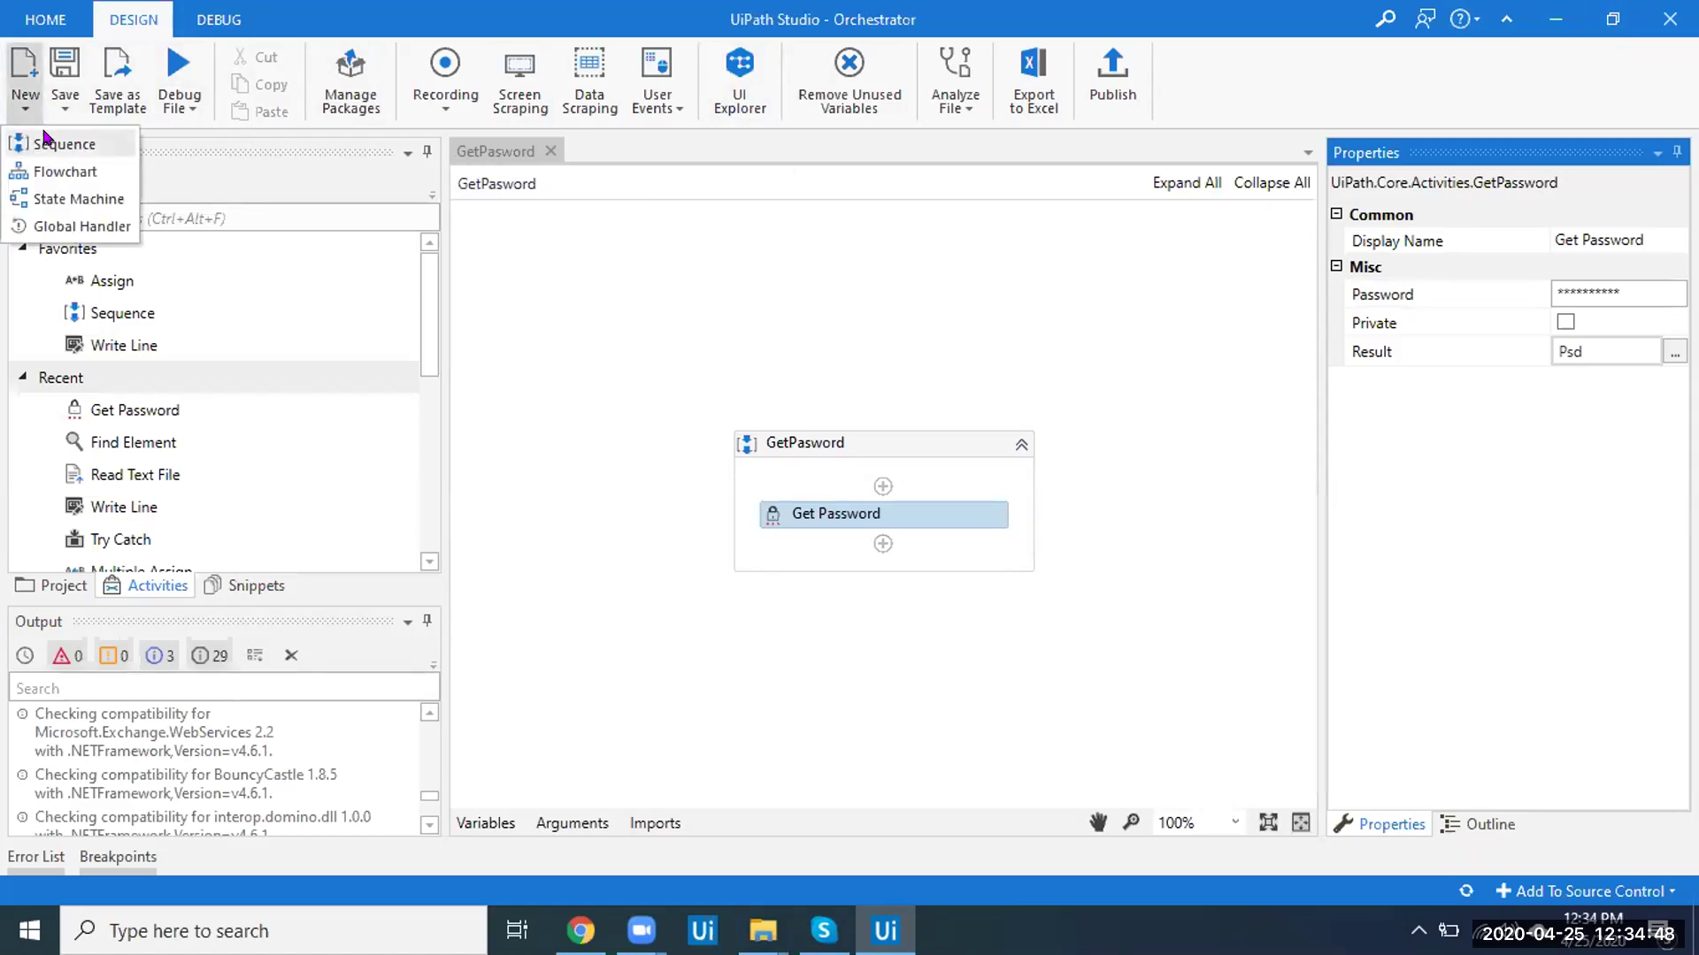
pyautogui.click(44, 140)
pyautogui.write('Qu')
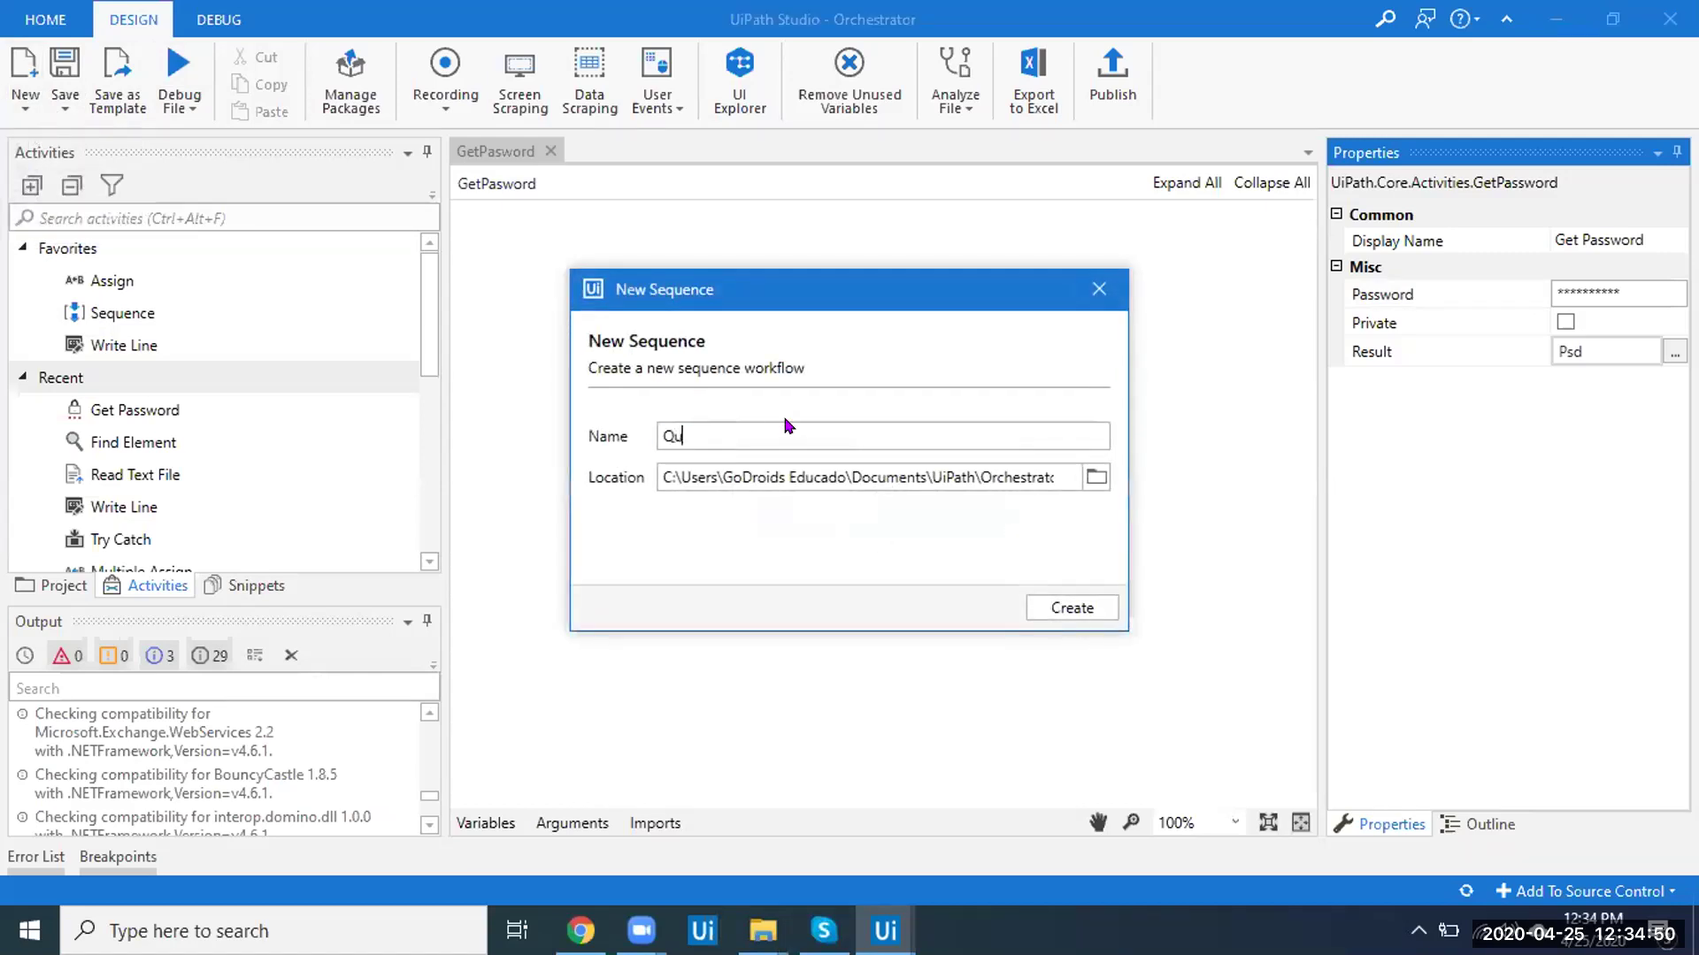
pyautogui.write('e')
pyautogui.press('BackSpace')
pyautogui.press('BackSpace')
pyautogui.press('BackSpace')
pyautogui.write('Queue')
pyautogui.click(1072, 608)
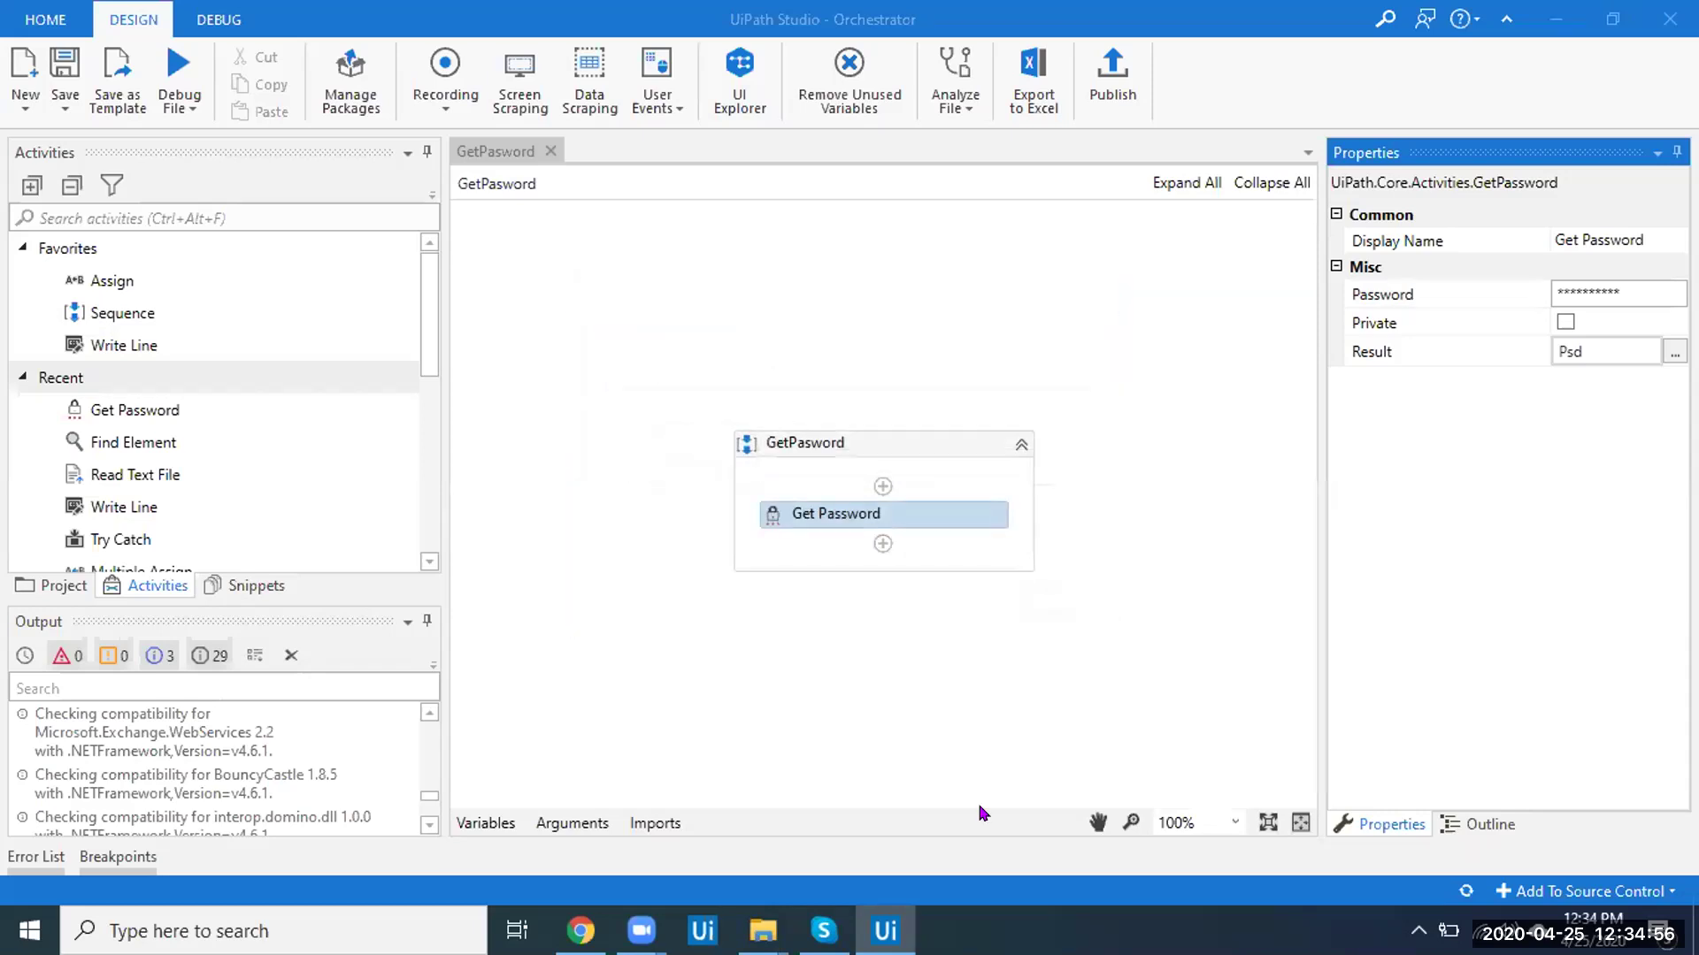
# - Return to Orchestrator's Default-folder Jobs page showing five successful ProductList jobs
pyautogui.click(581, 931)
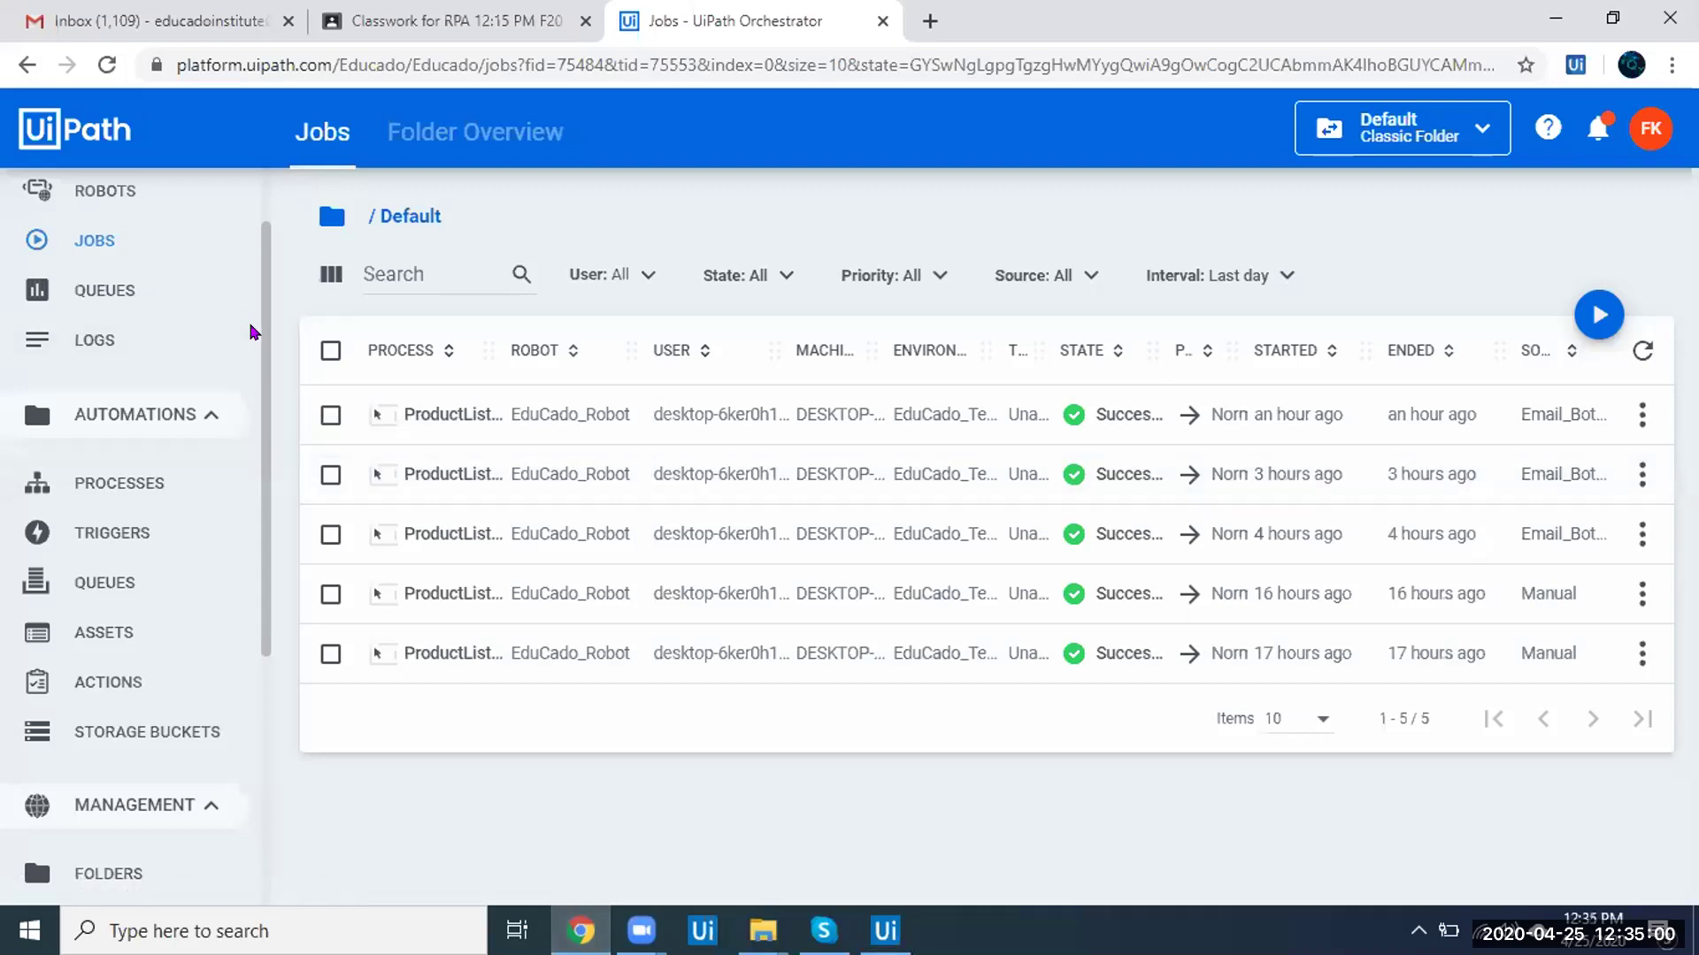
pyautogui.moveTo(266, 333); pyautogui.dragTo(263, 289)
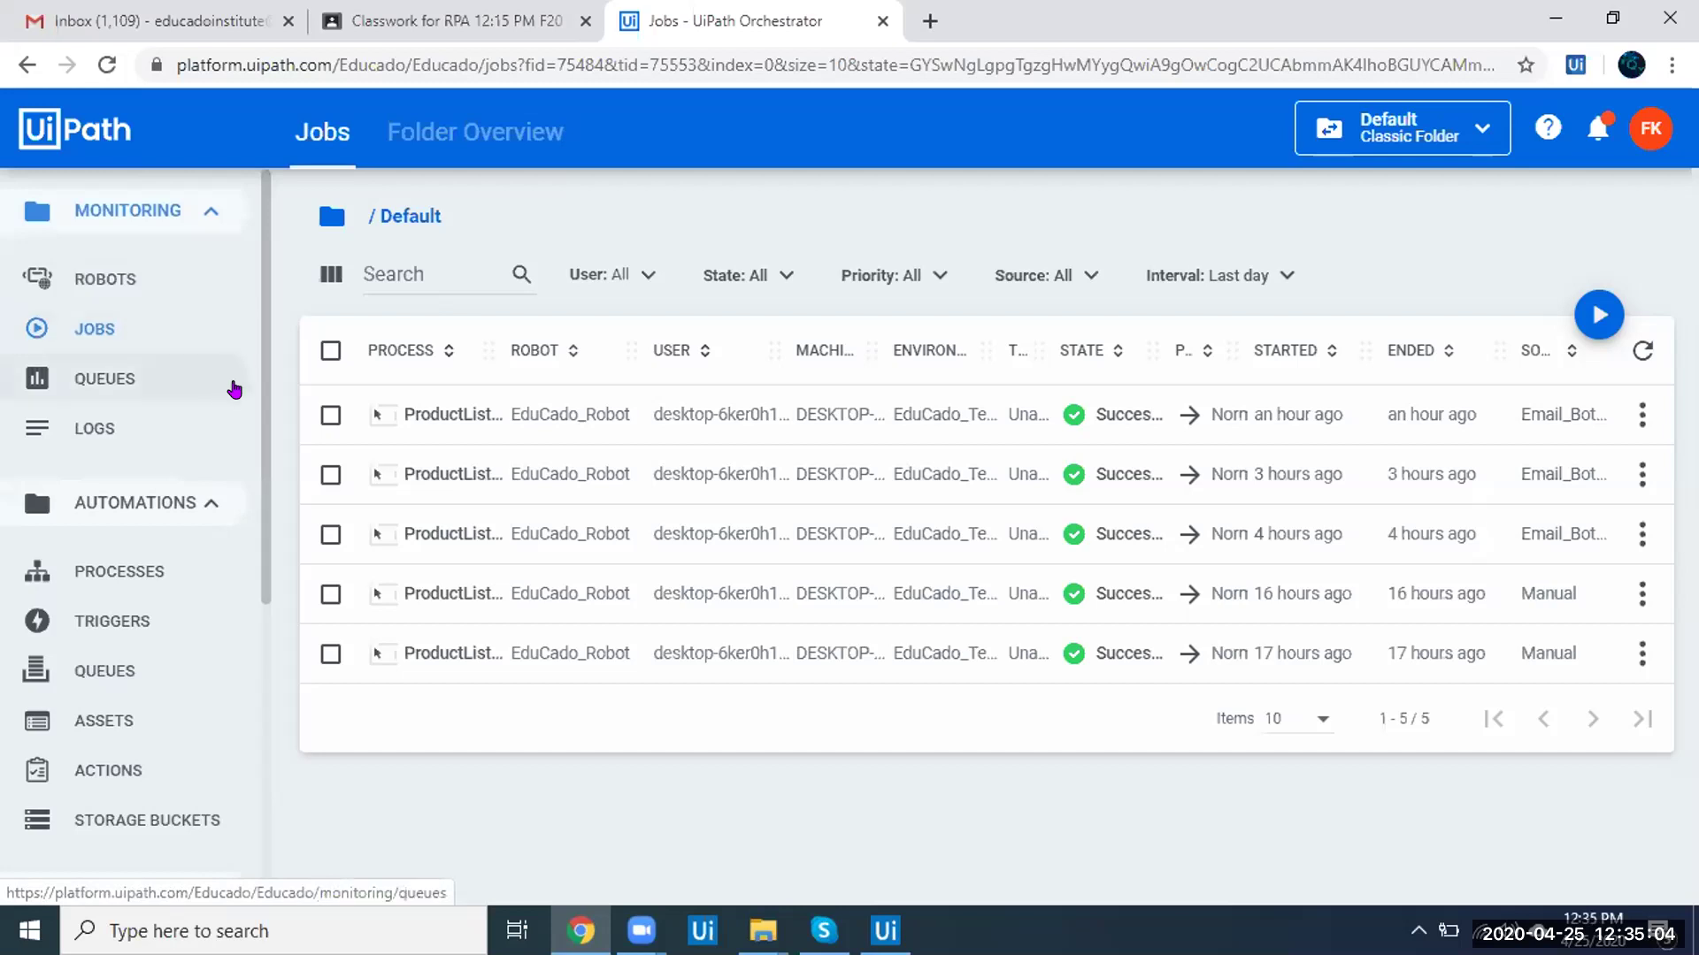
pyautogui.moveTo(265, 496); pyautogui.dragTo(265, 570)
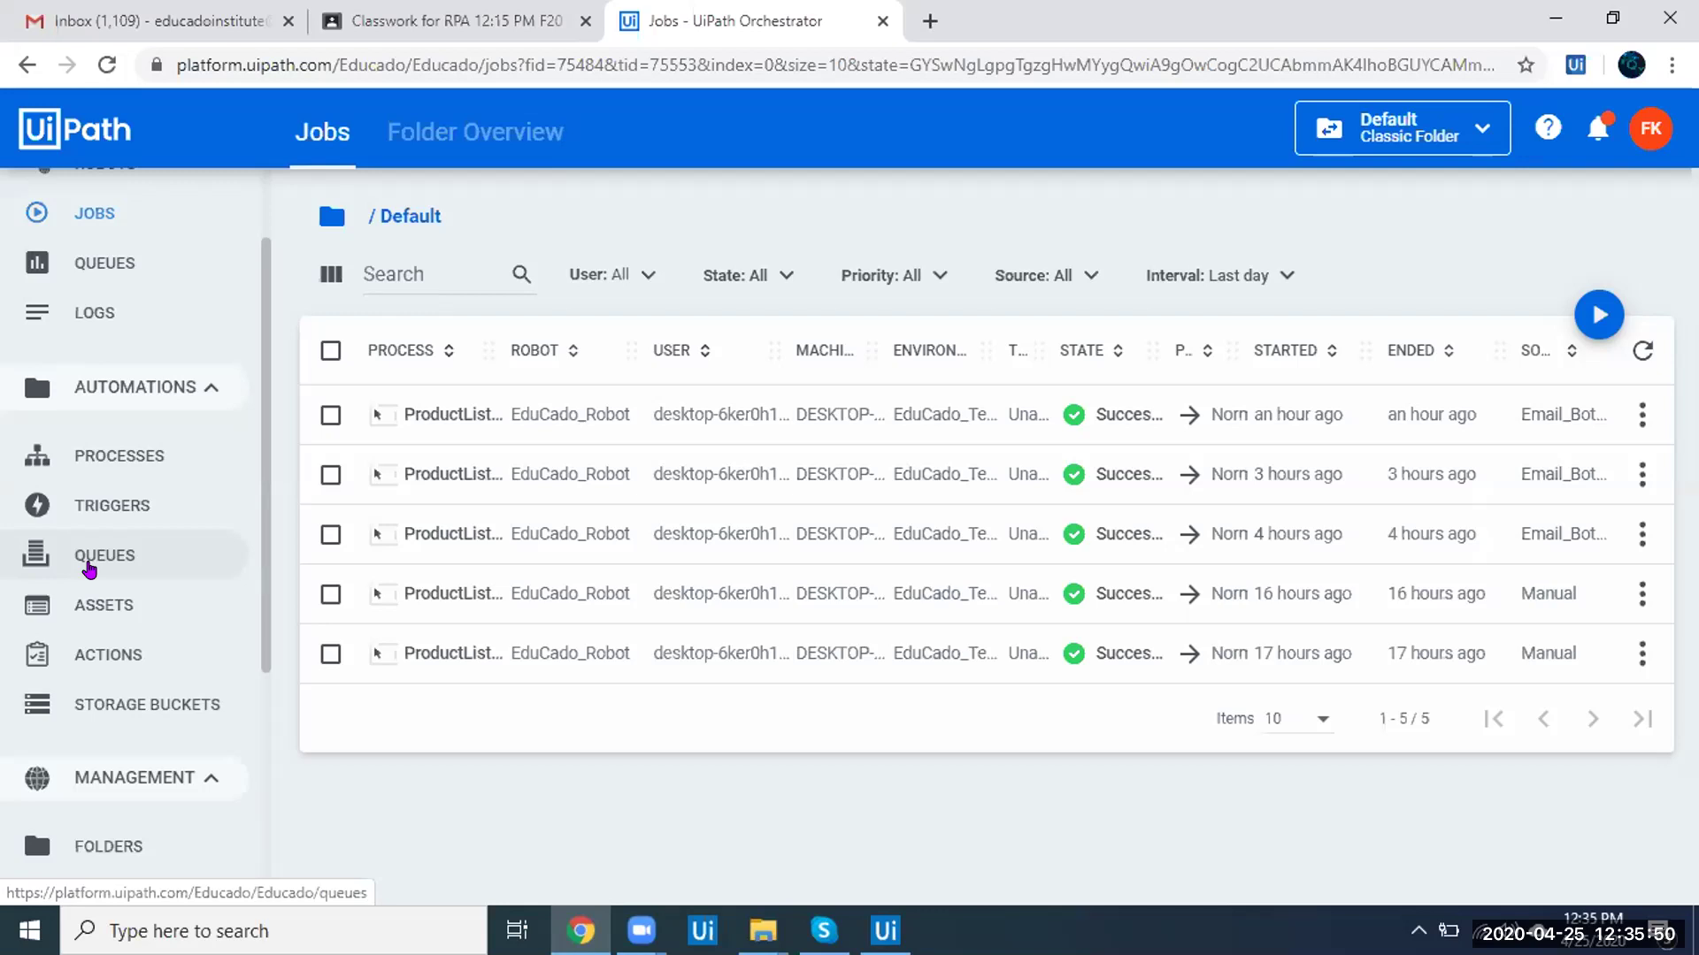
# - Open the Default folder's Queues page (ACMEData, Anek, MyQueue), then search Windows for Paint
pyautogui.click(127, 553)
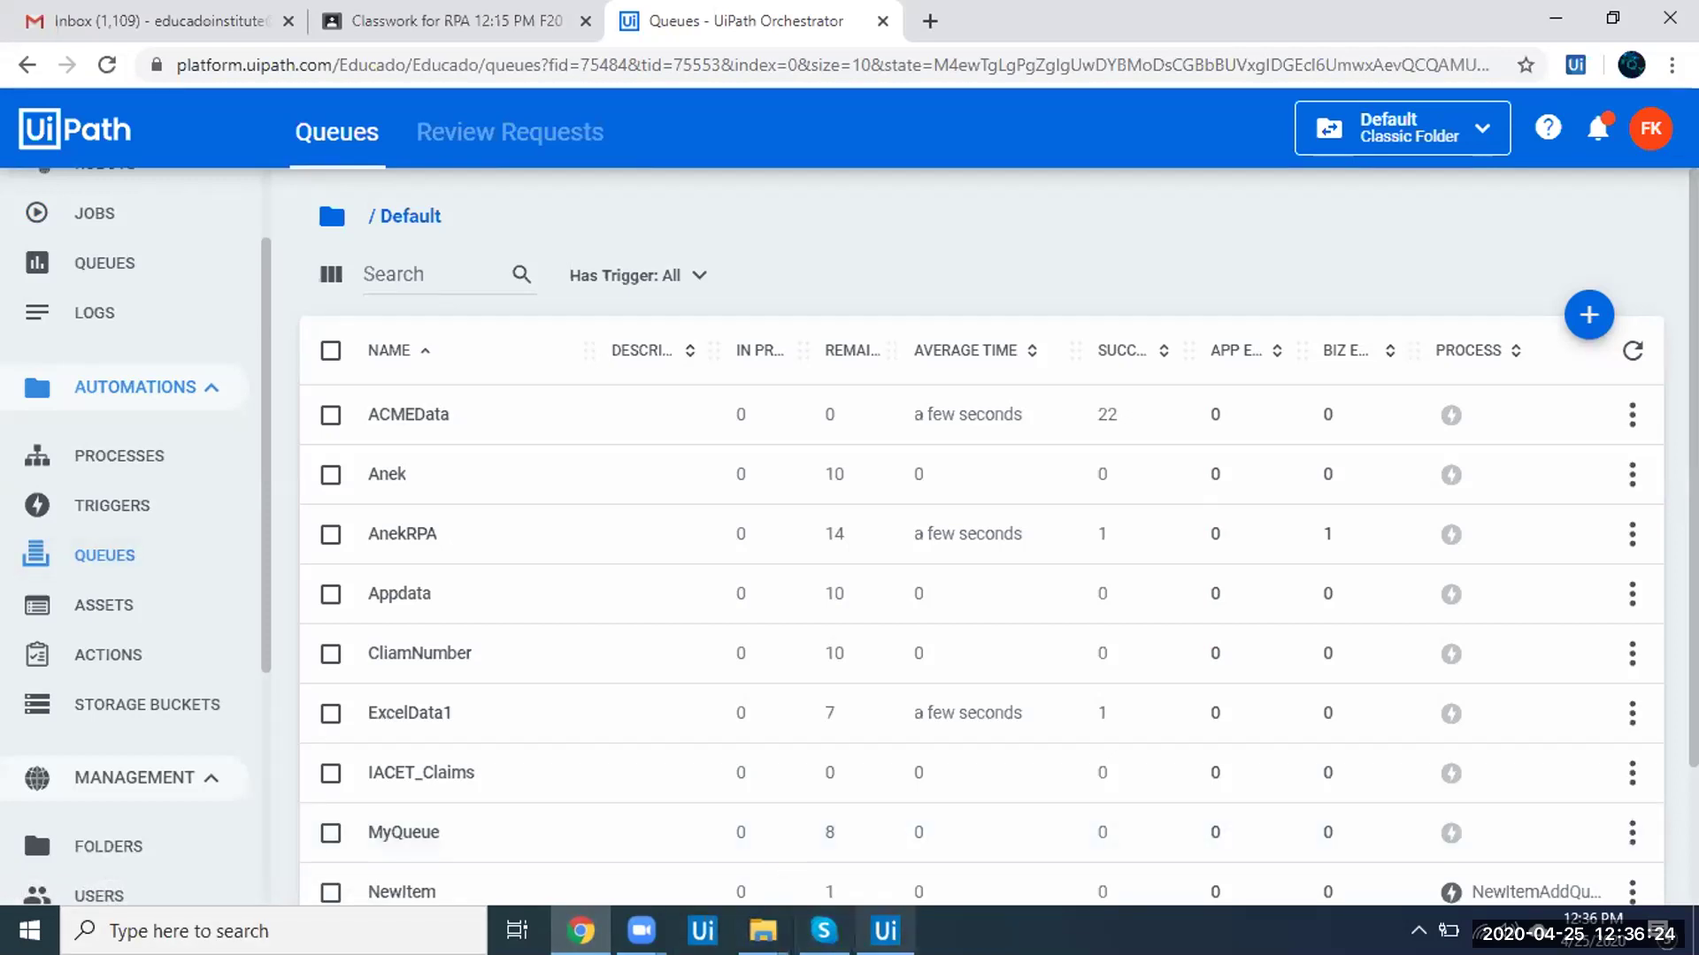
pyautogui.click(642, 931)
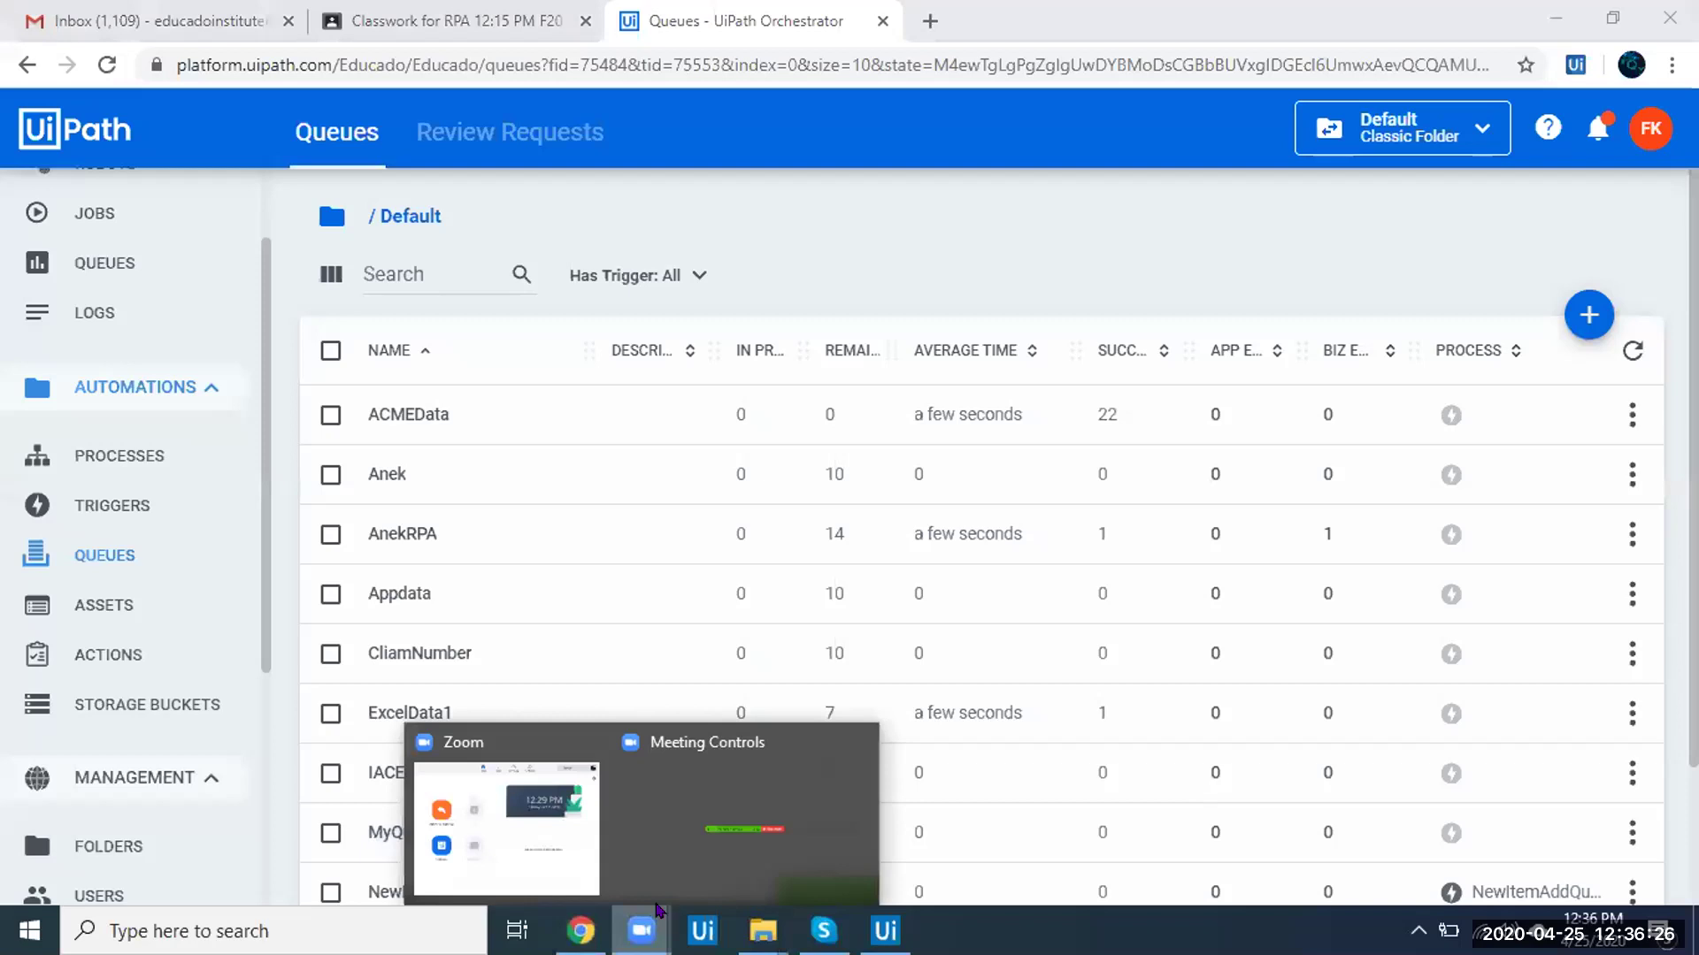
pyautogui.moveTo(724, 846)
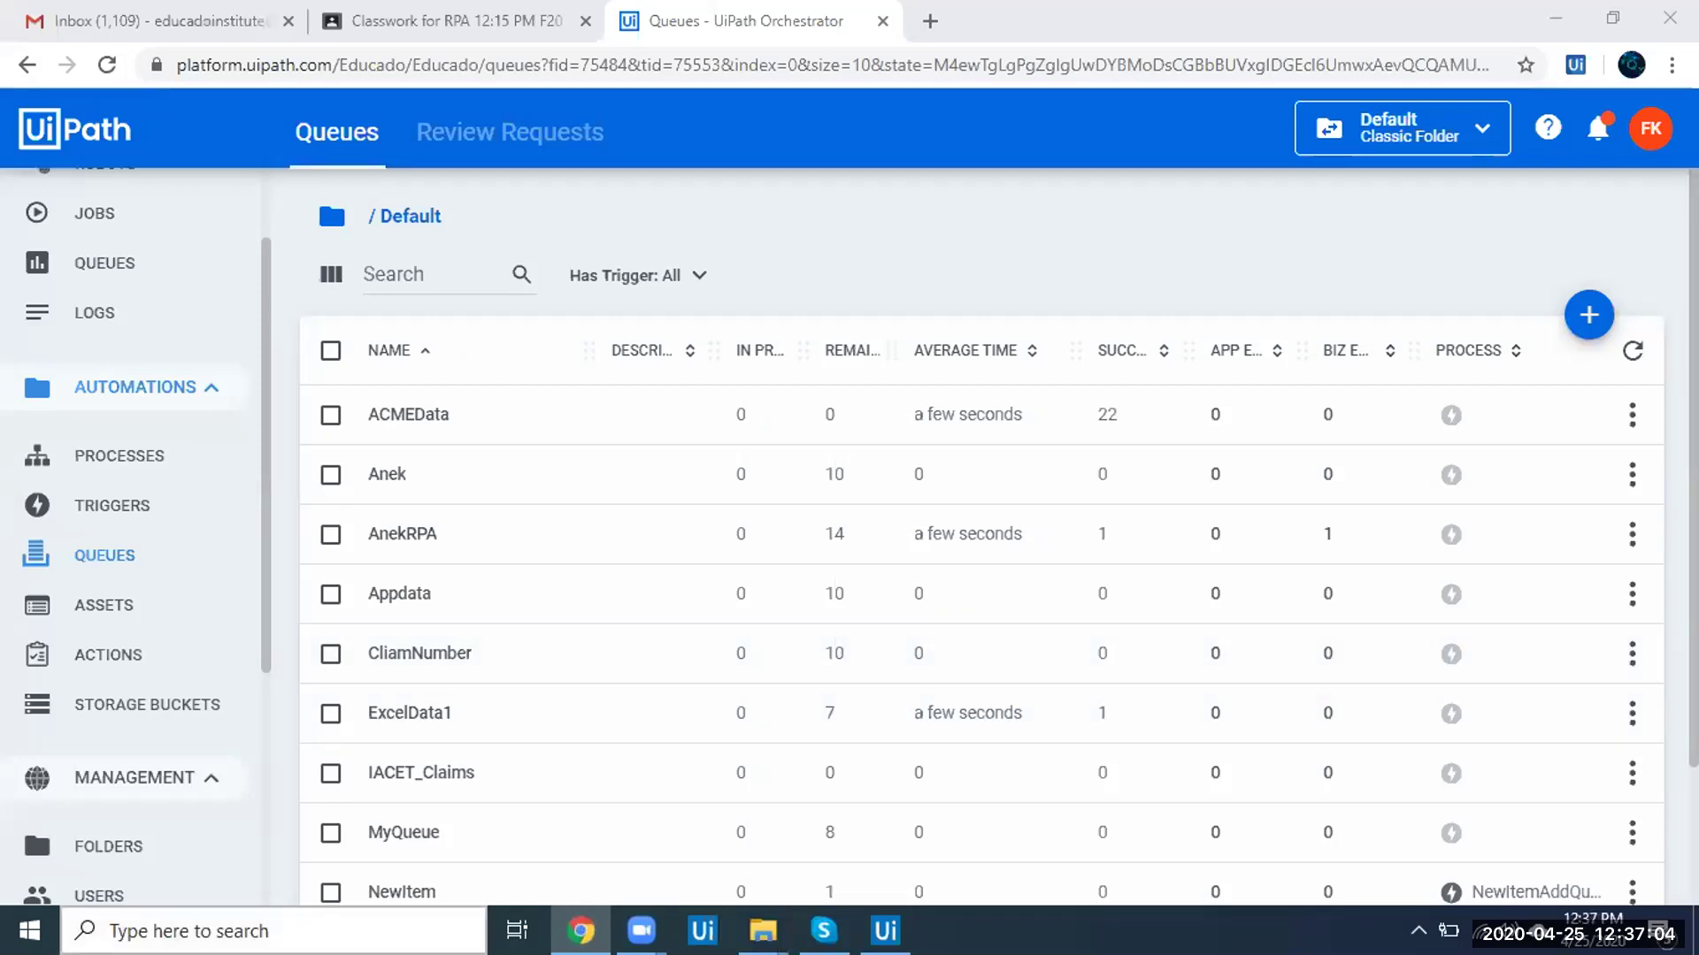
pyautogui.press('super')
pyautogui.write('pain')
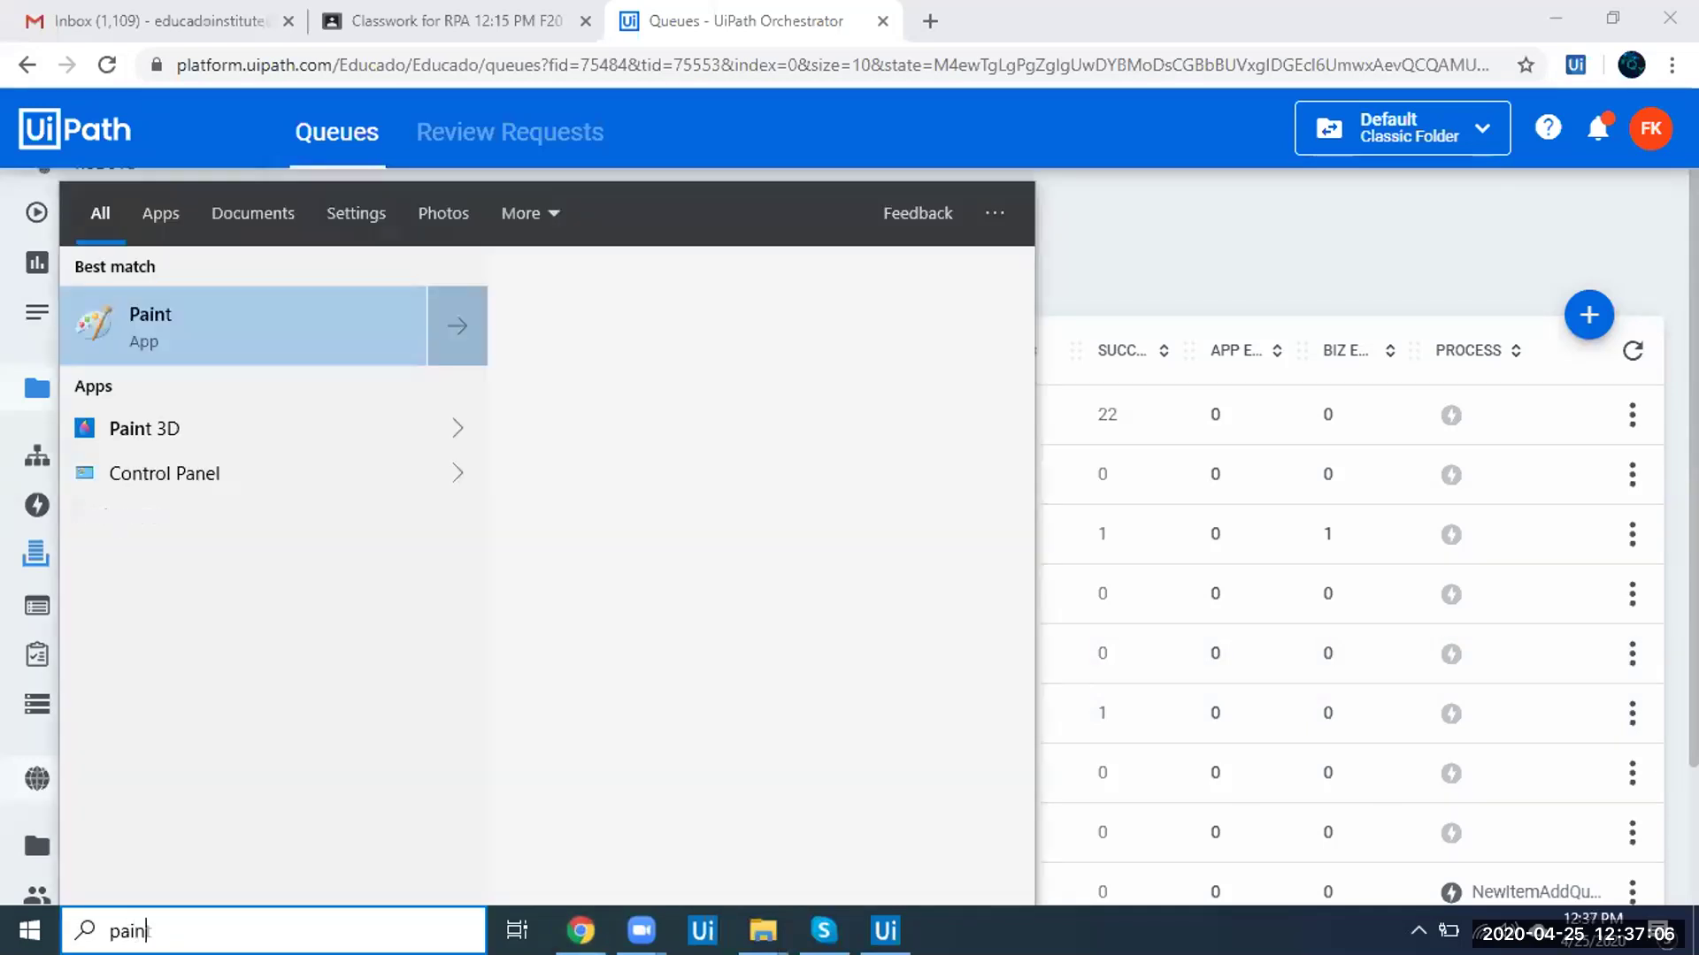
# - Launch Paint maximized, enlarge the canvas to 1303 × 526 px, and draw a cloud callout at top centre
pyautogui.click(197, 327)
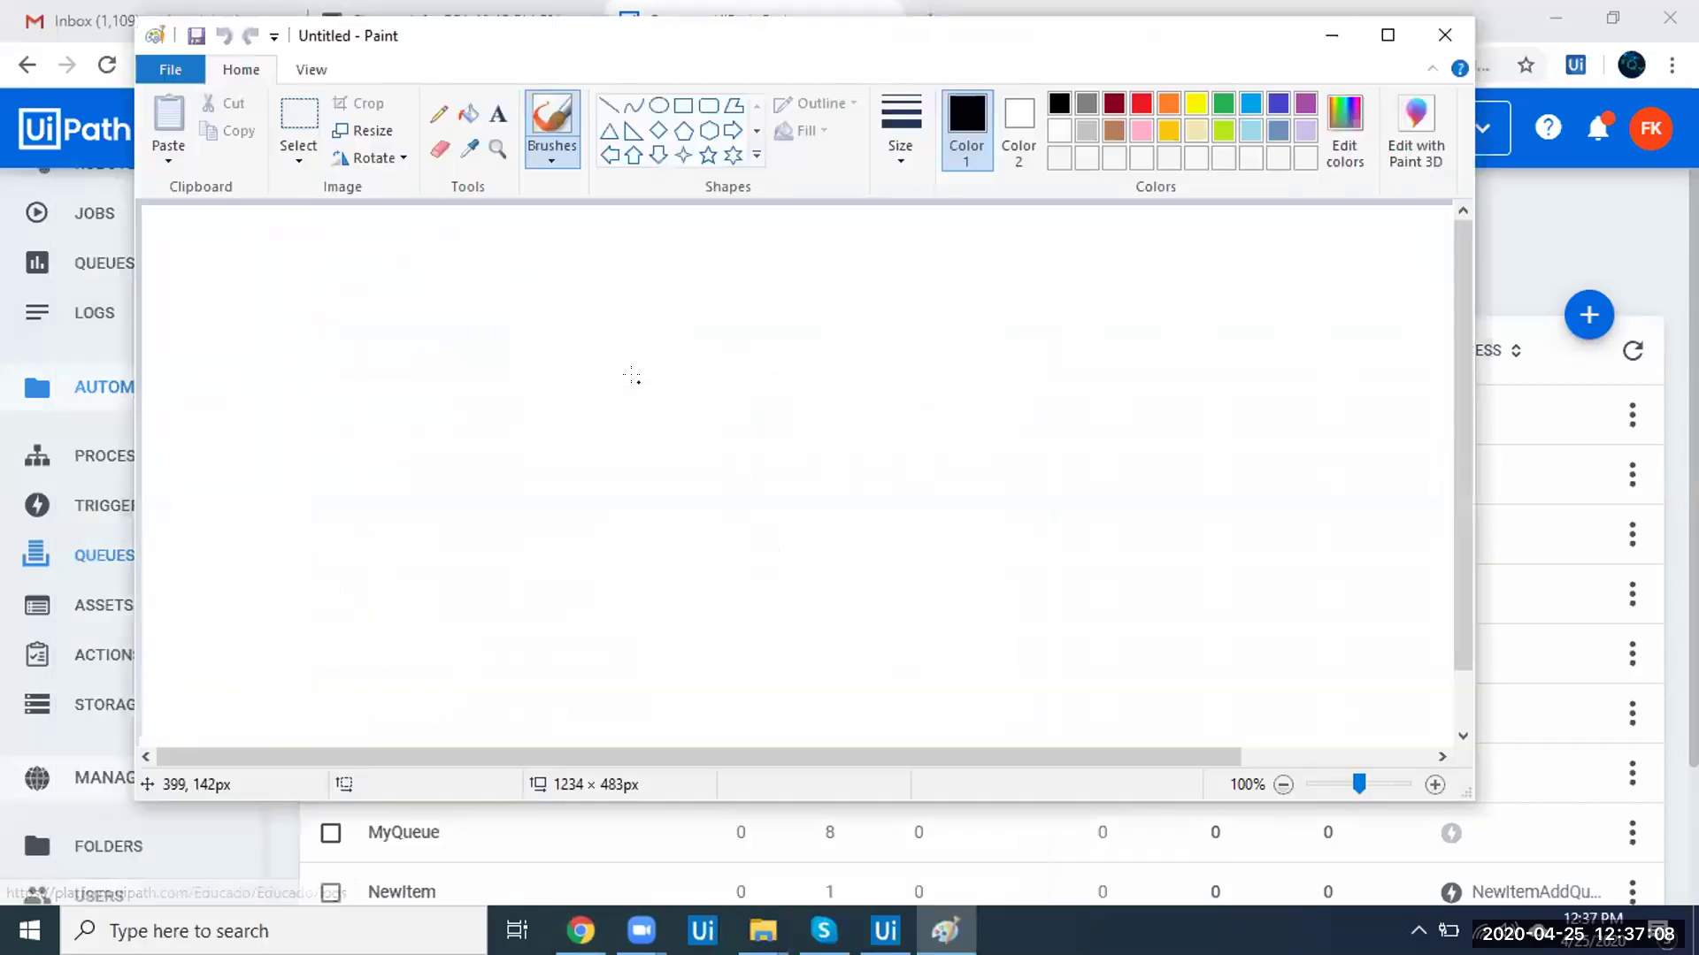
pyautogui.click(1388, 35)
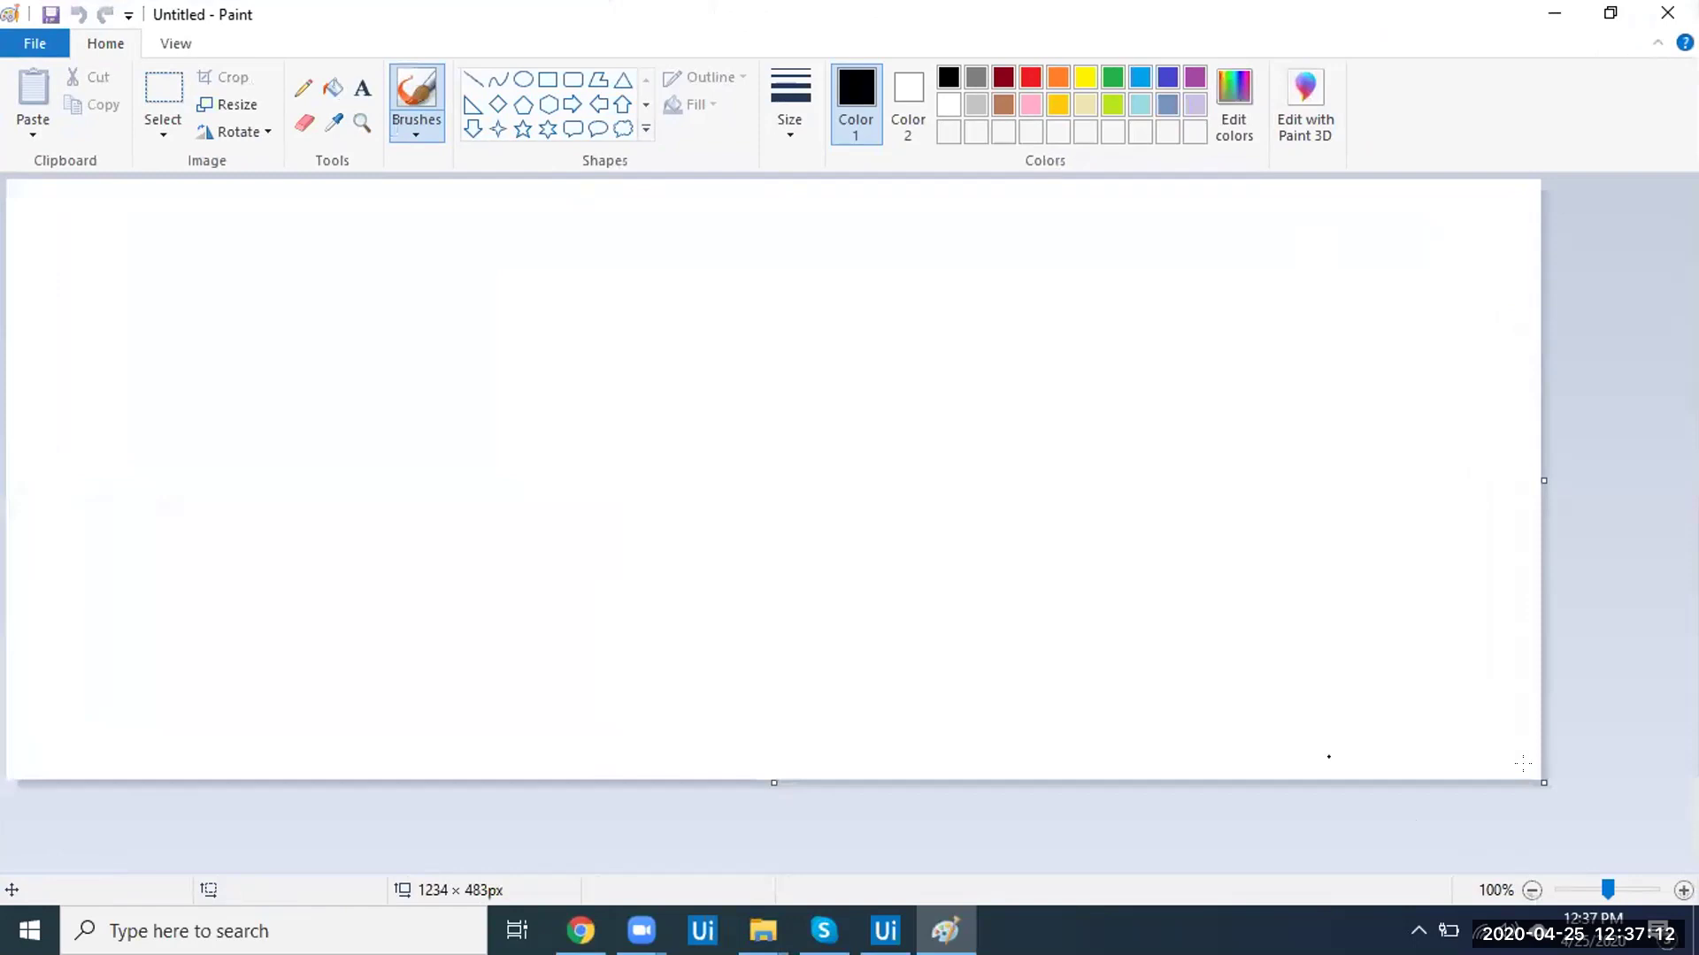
pyautogui.moveTo(1529, 770); pyautogui.dragTo(1629, 836)
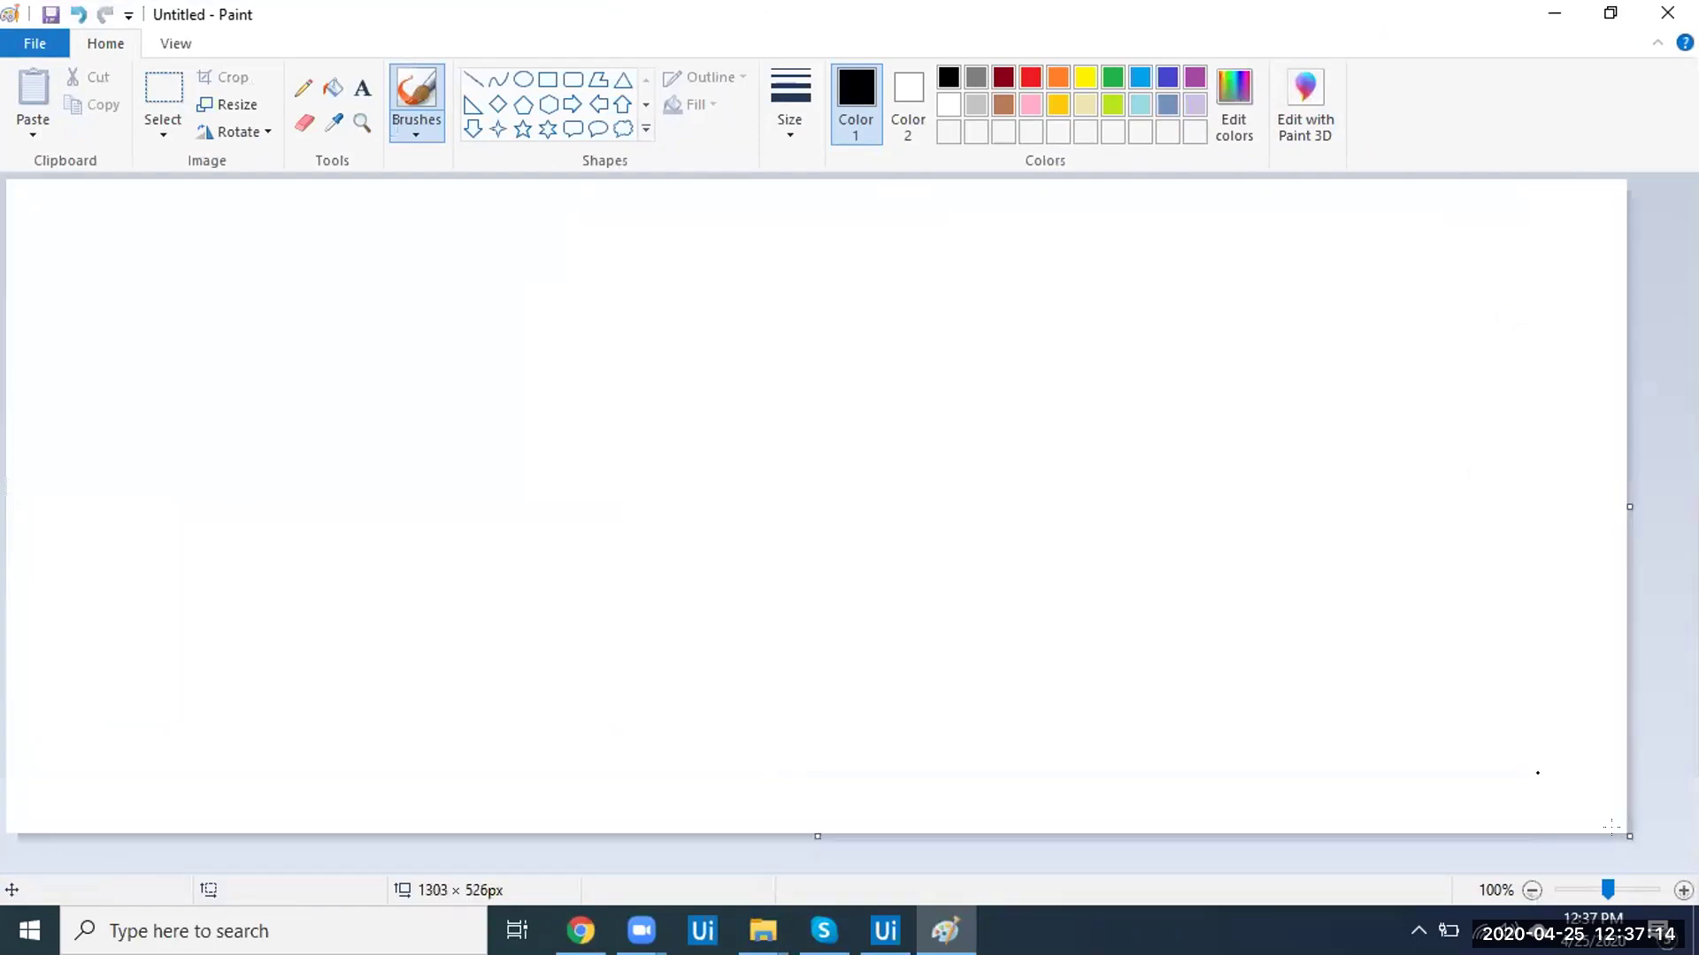
pyautogui.click(623, 128)
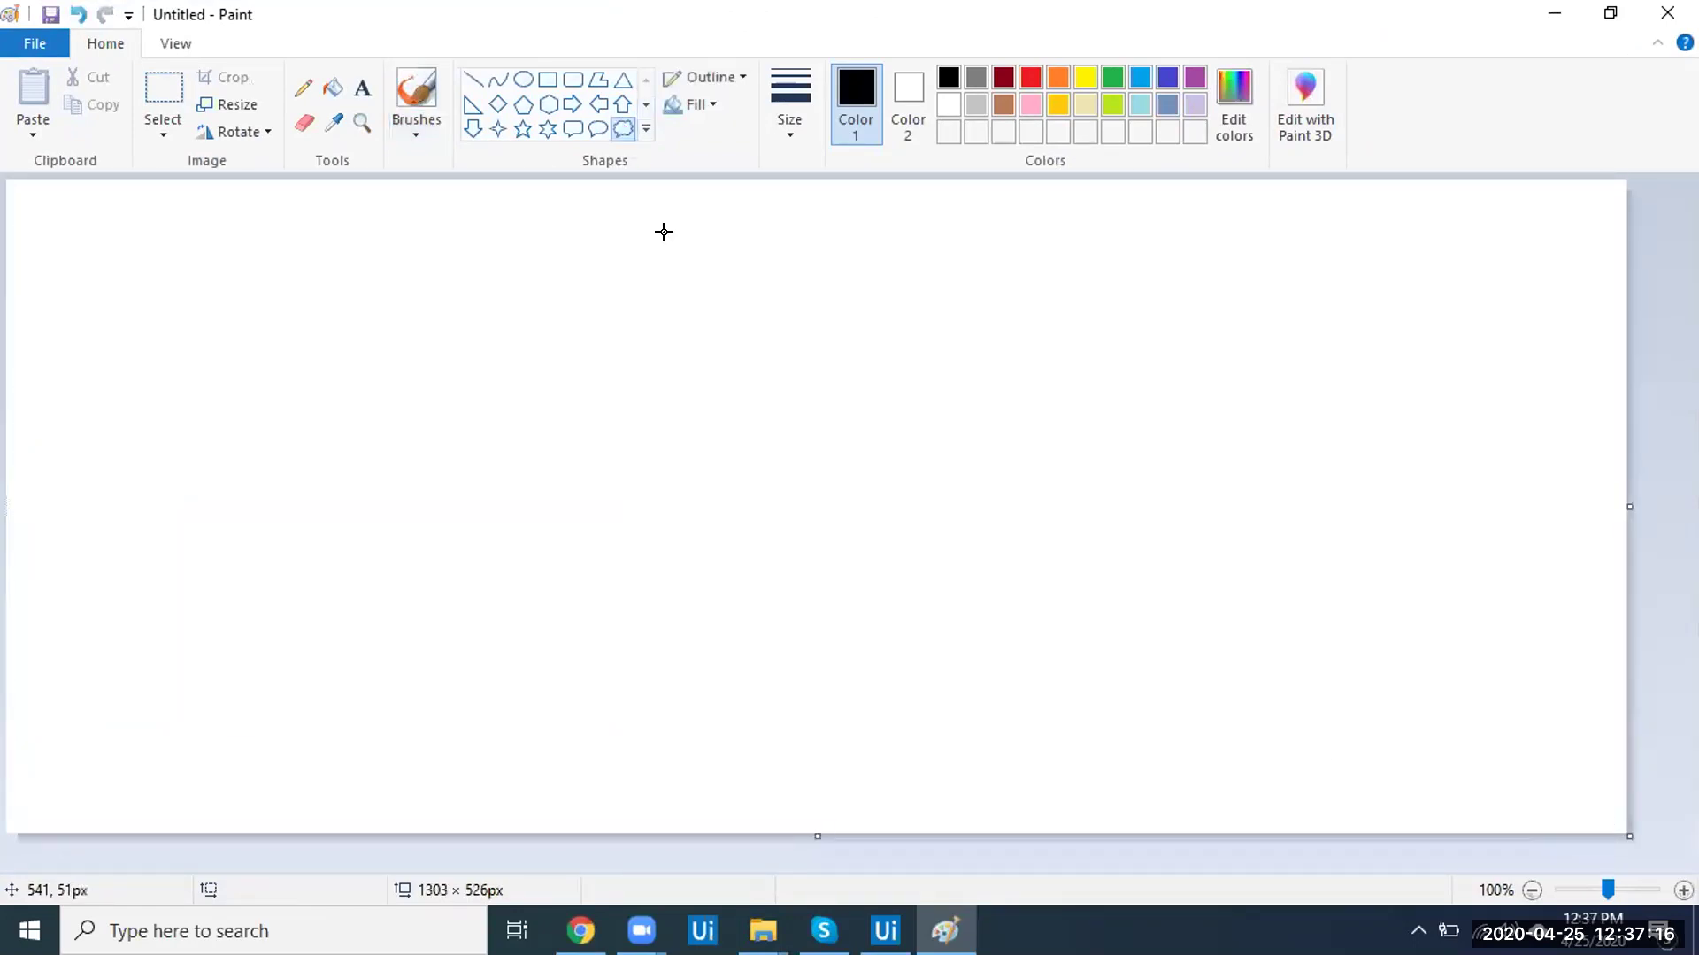
pyautogui.moveTo(598, 195); pyautogui.dragTo(989, 364)
# - Draw four rounded rectangles in a row below the cloud, plus a small box inside the first
pyautogui.click(573, 79)
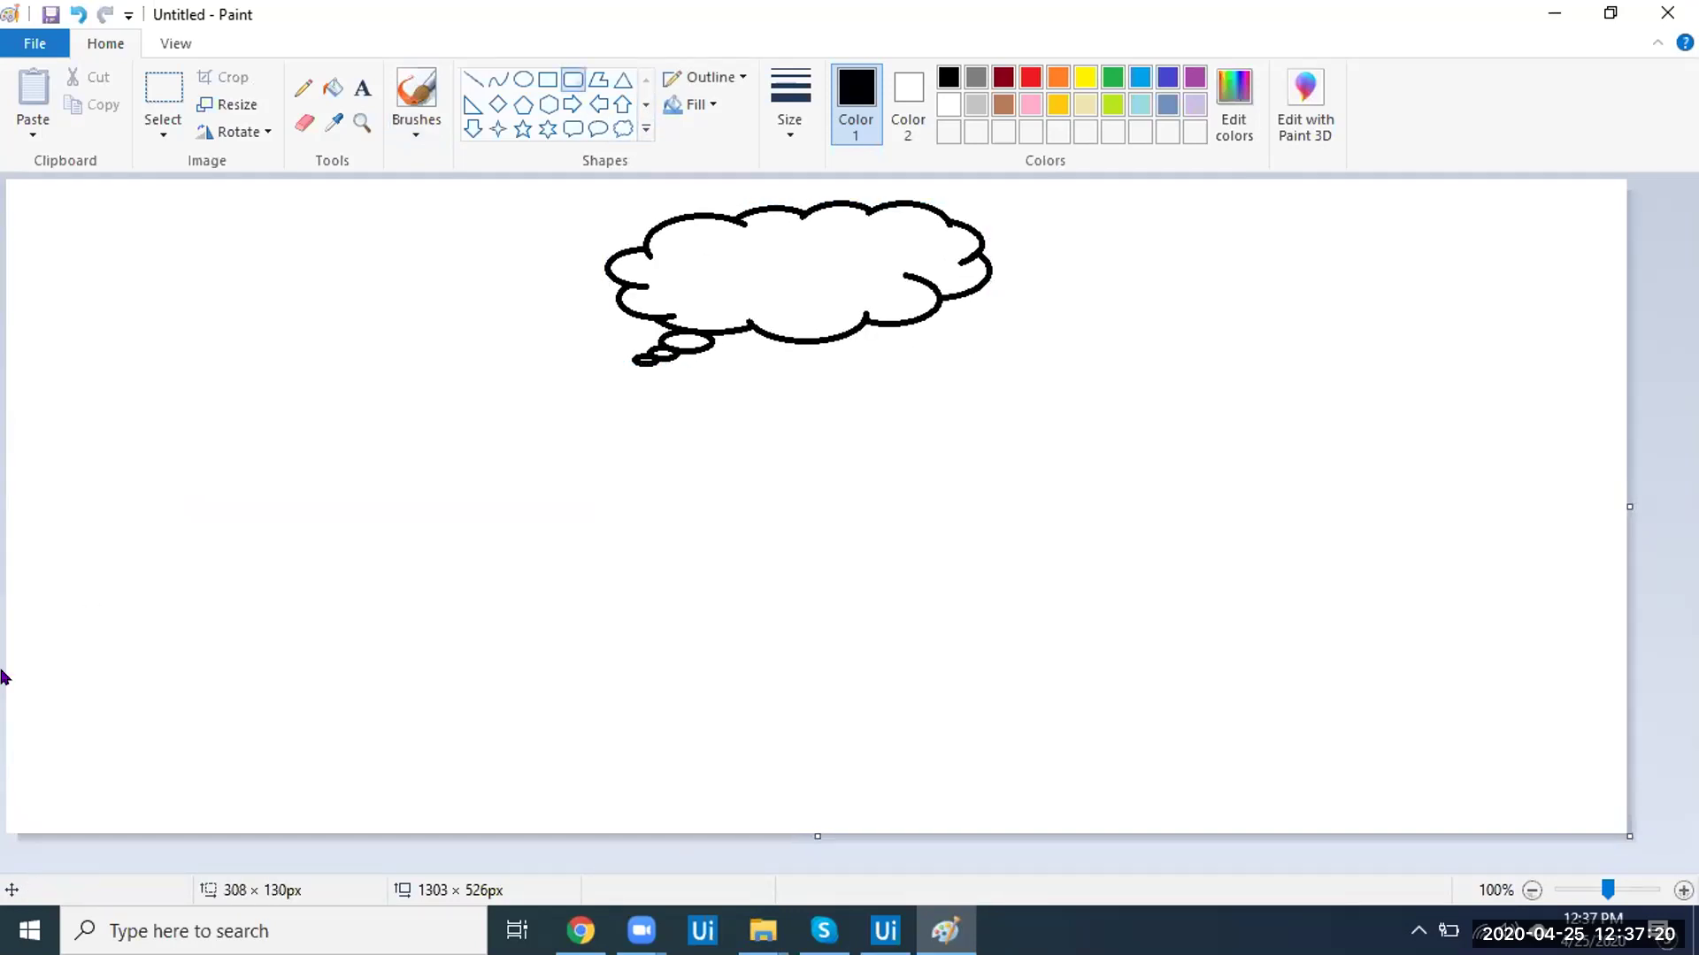
pyautogui.moveTo(49, 564); pyautogui.dragTo(341, 771)
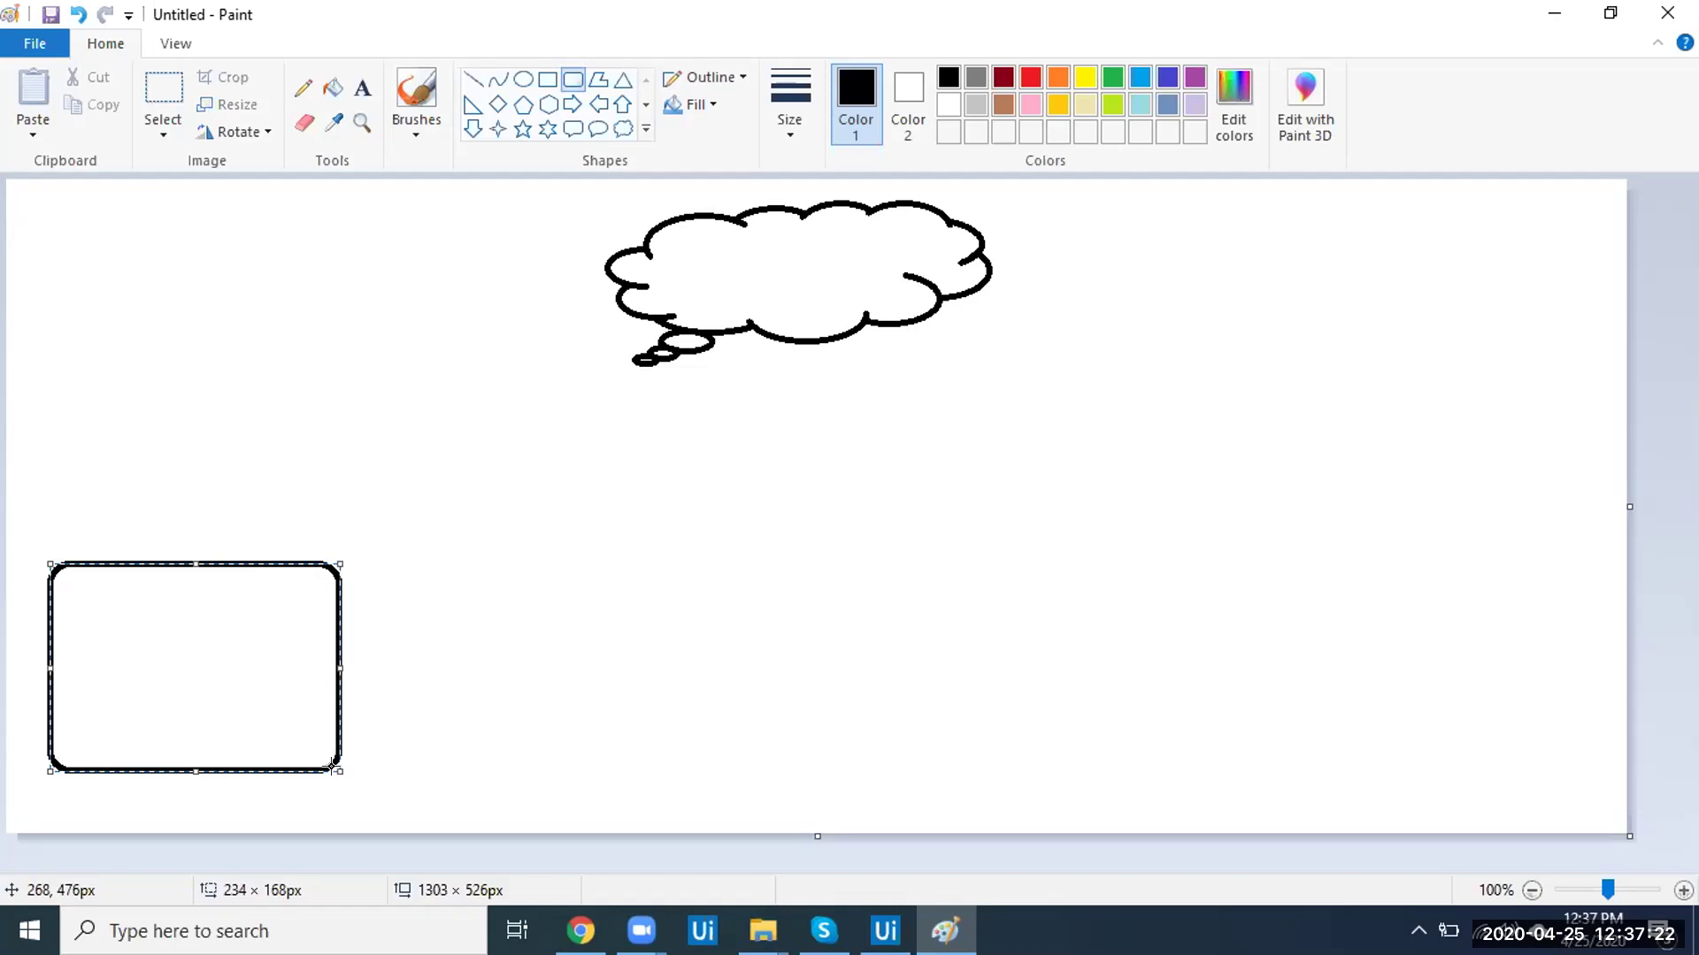
pyautogui.moveTo(522, 555); pyautogui.dragTo(806, 771)
pyautogui.moveTo(929, 556); pyautogui.dragTo(1250, 769)
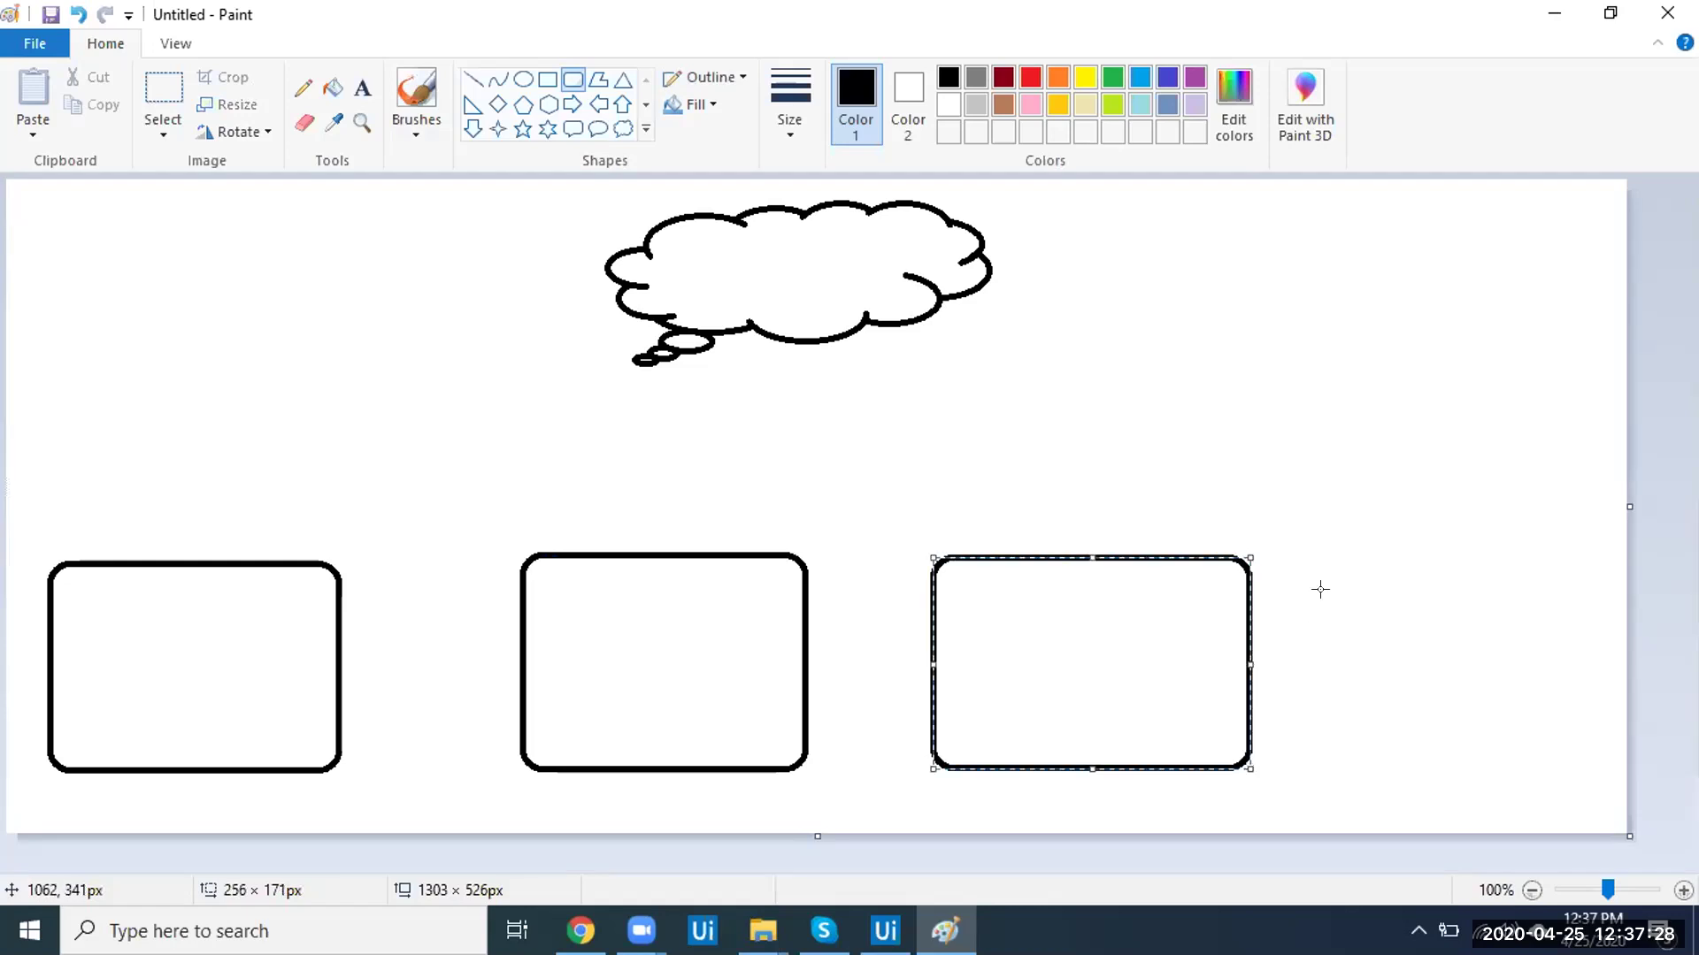
pyautogui.moveTo(1316, 562); pyautogui.dragTo(1594, 778)
pyautogui.moveTo(182, 672); pyautogui.dragTo(316, 748)
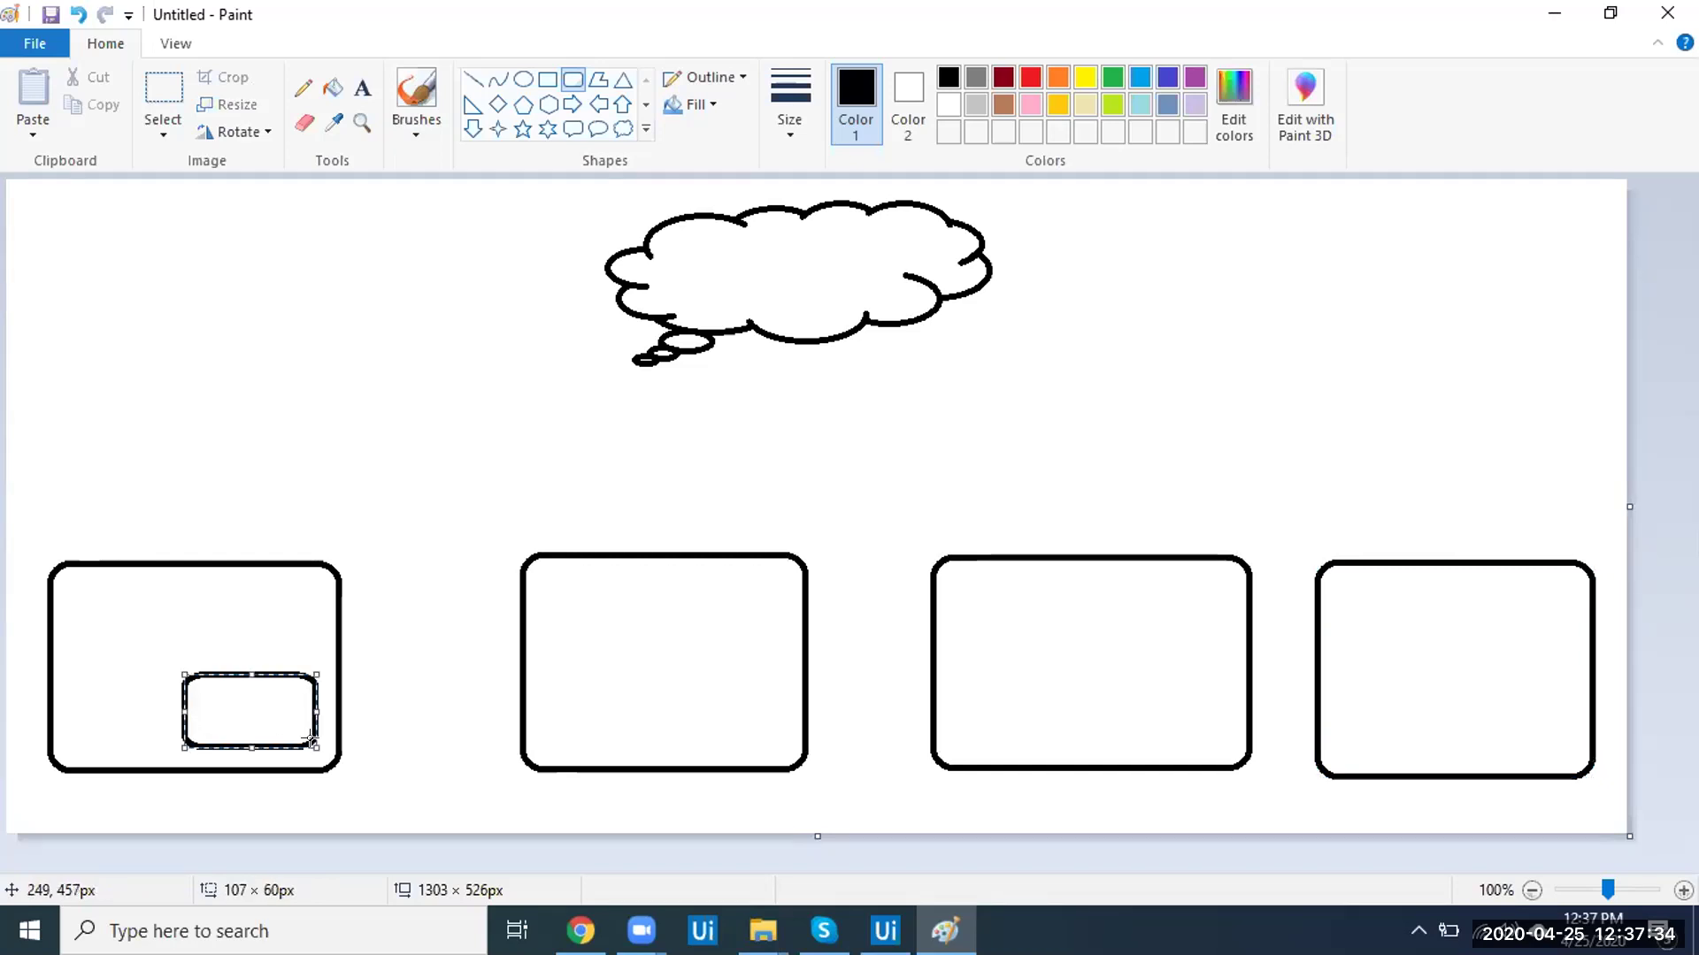
pyautogui.click(362, 88)
# - Write 'Sheet1' inside the small box and 'System 1' above the first rounded box
pyautogui.click(203, 688)
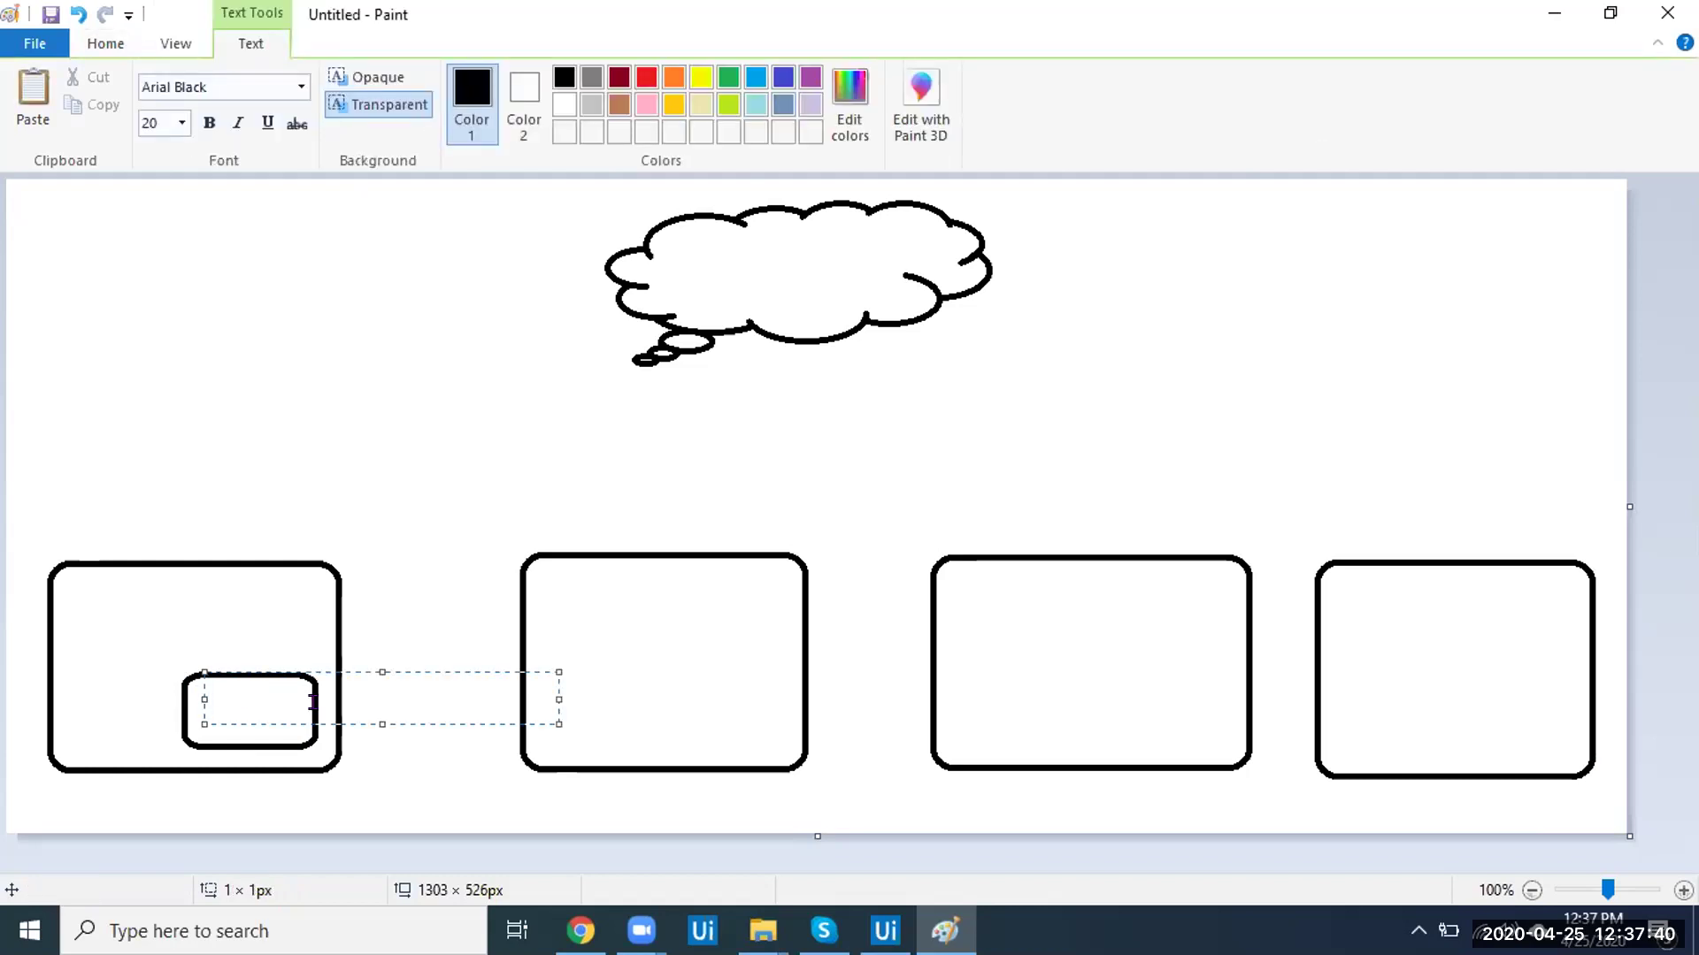
pyautogui.write('Shee')
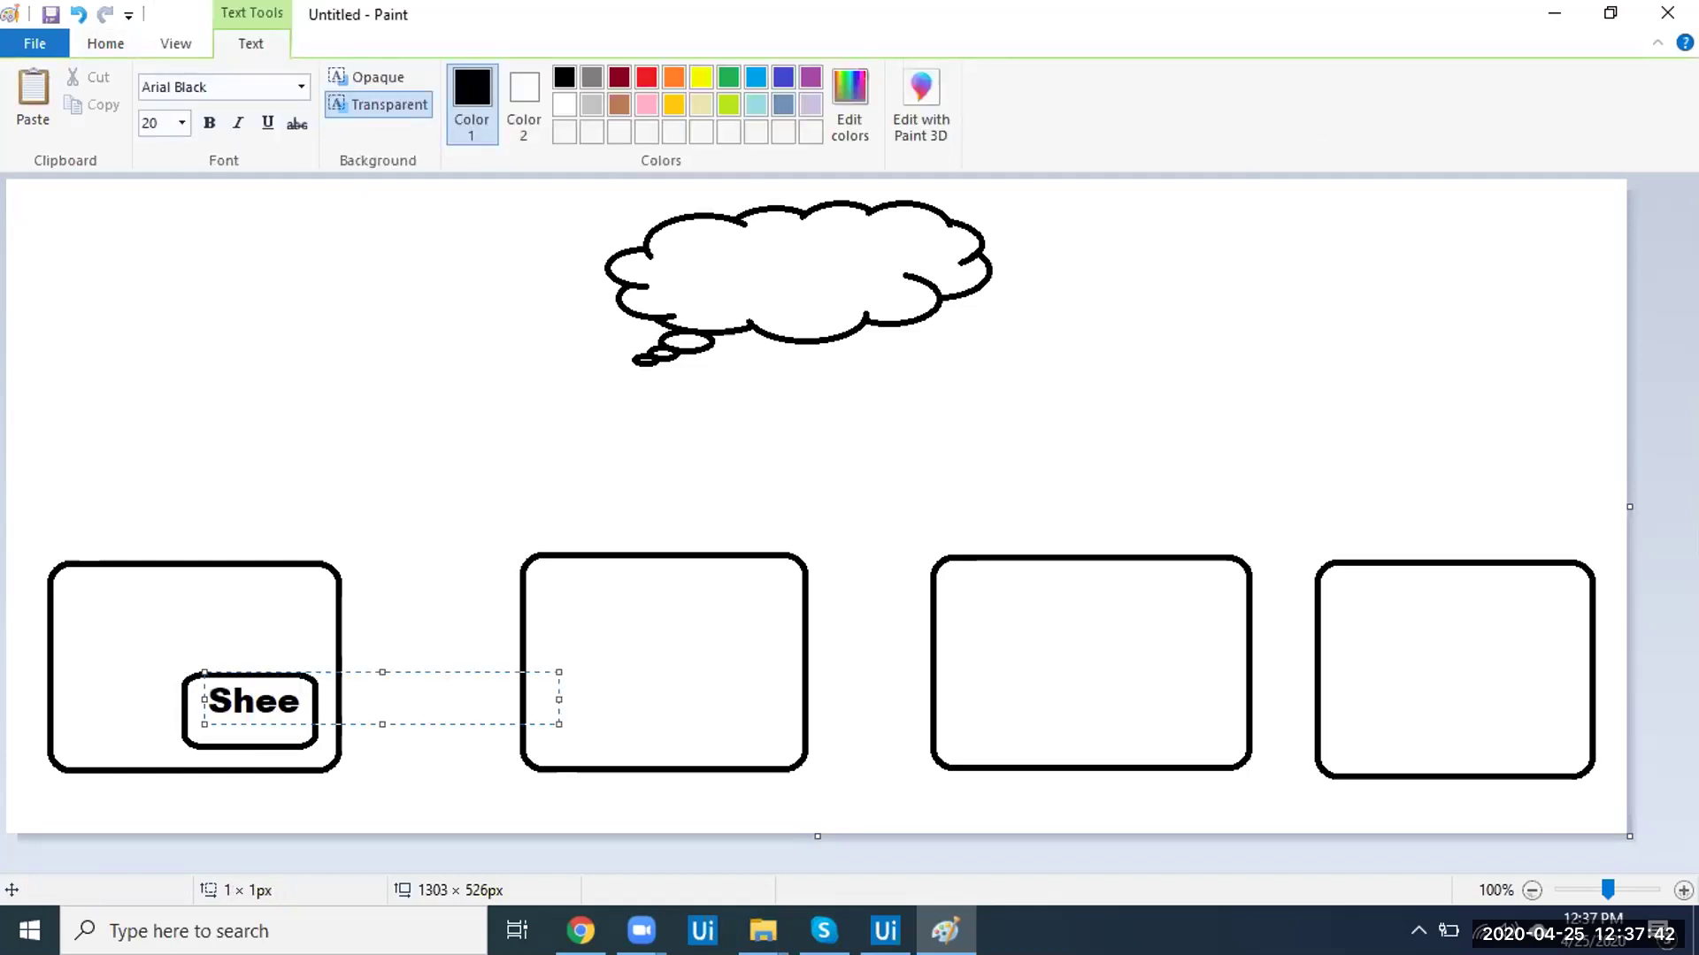
pyautogui.write('t1')
pyautogui.moveTo(198, 693); pyautogui.dragTo(182, 694)
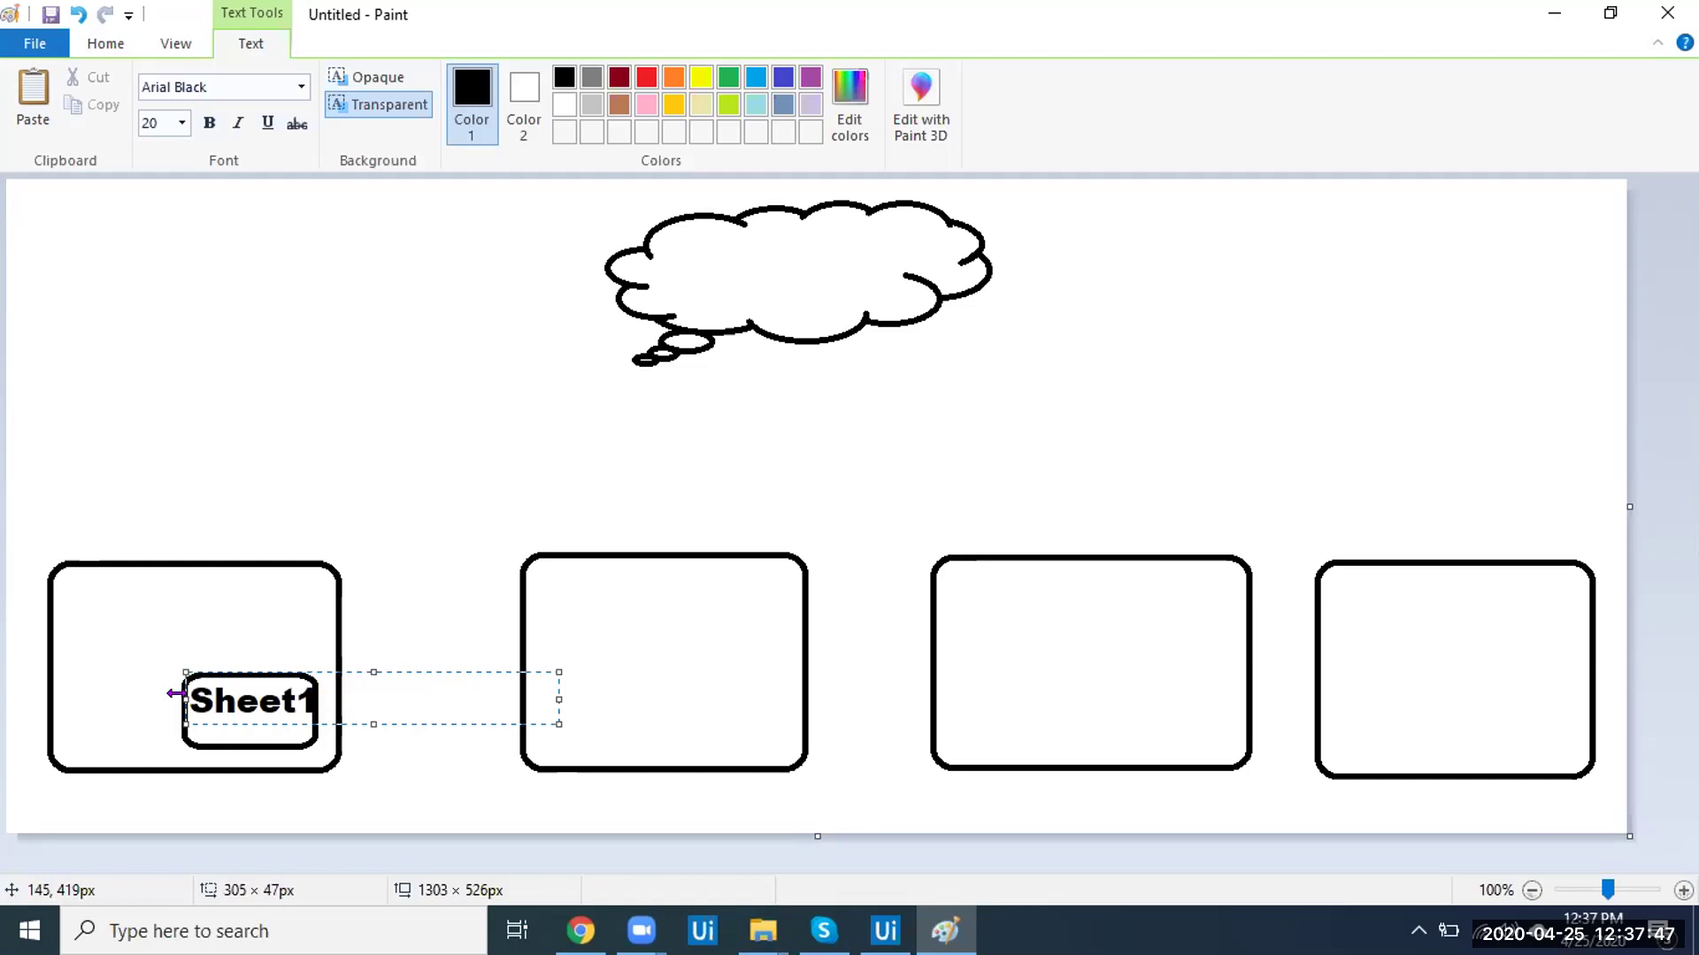
pyautogui.click(360, 797)
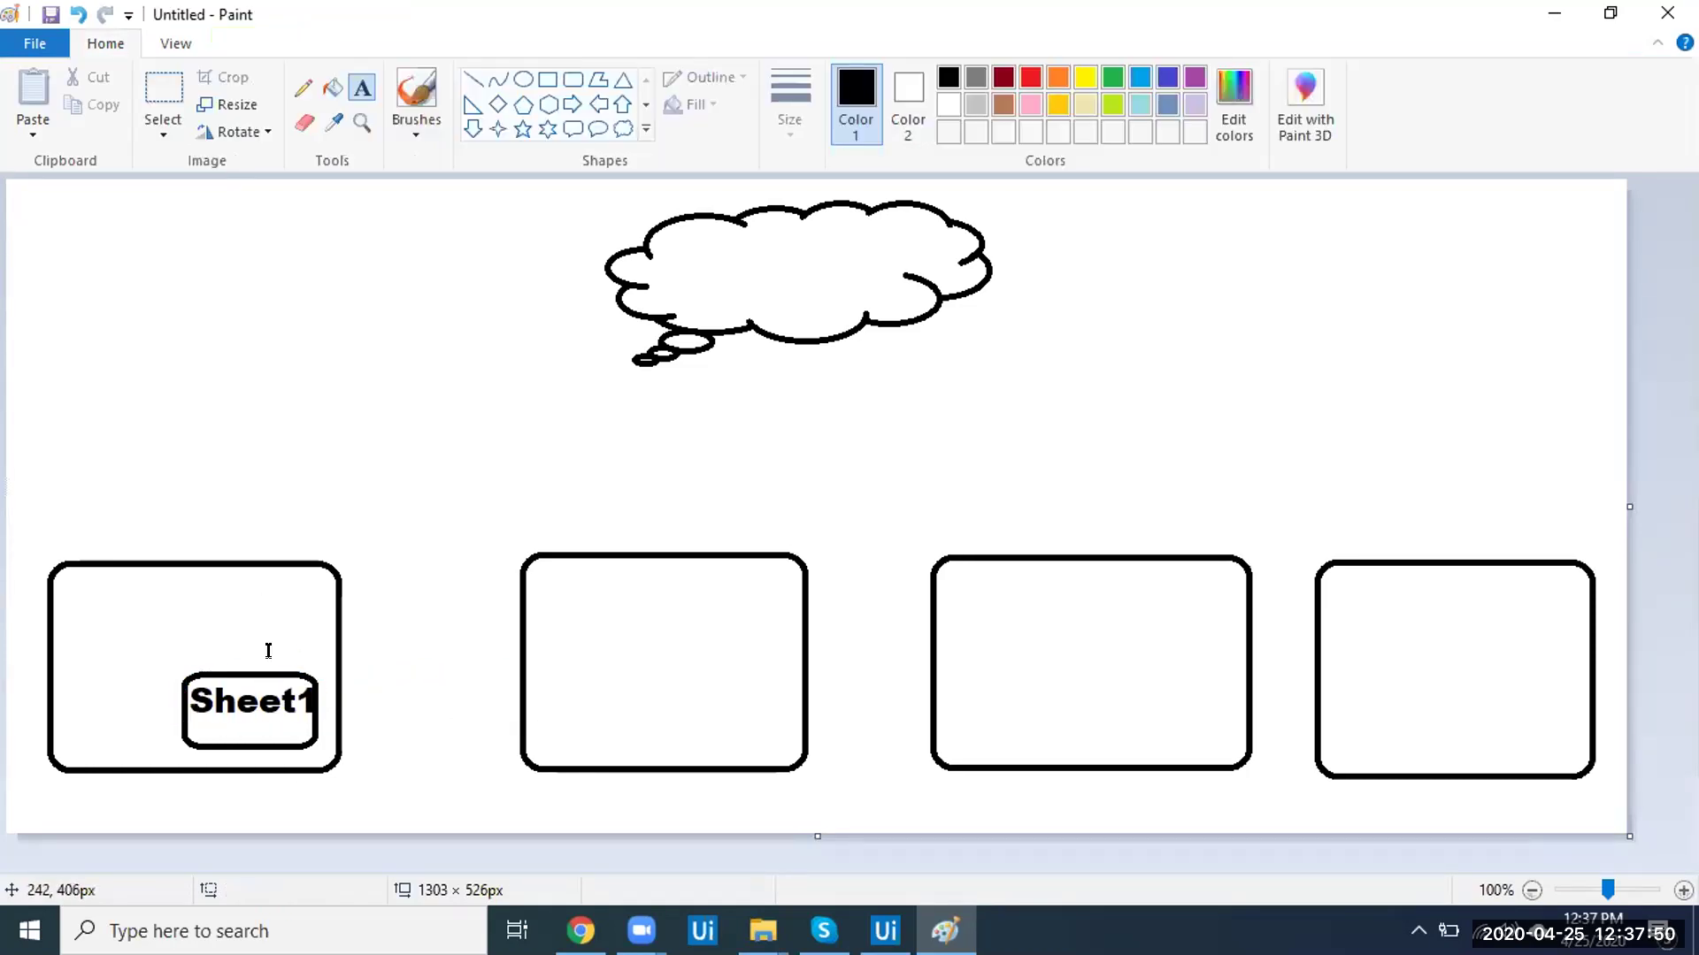
pyautogui.click(85, 531)
pyautogui.write('S')
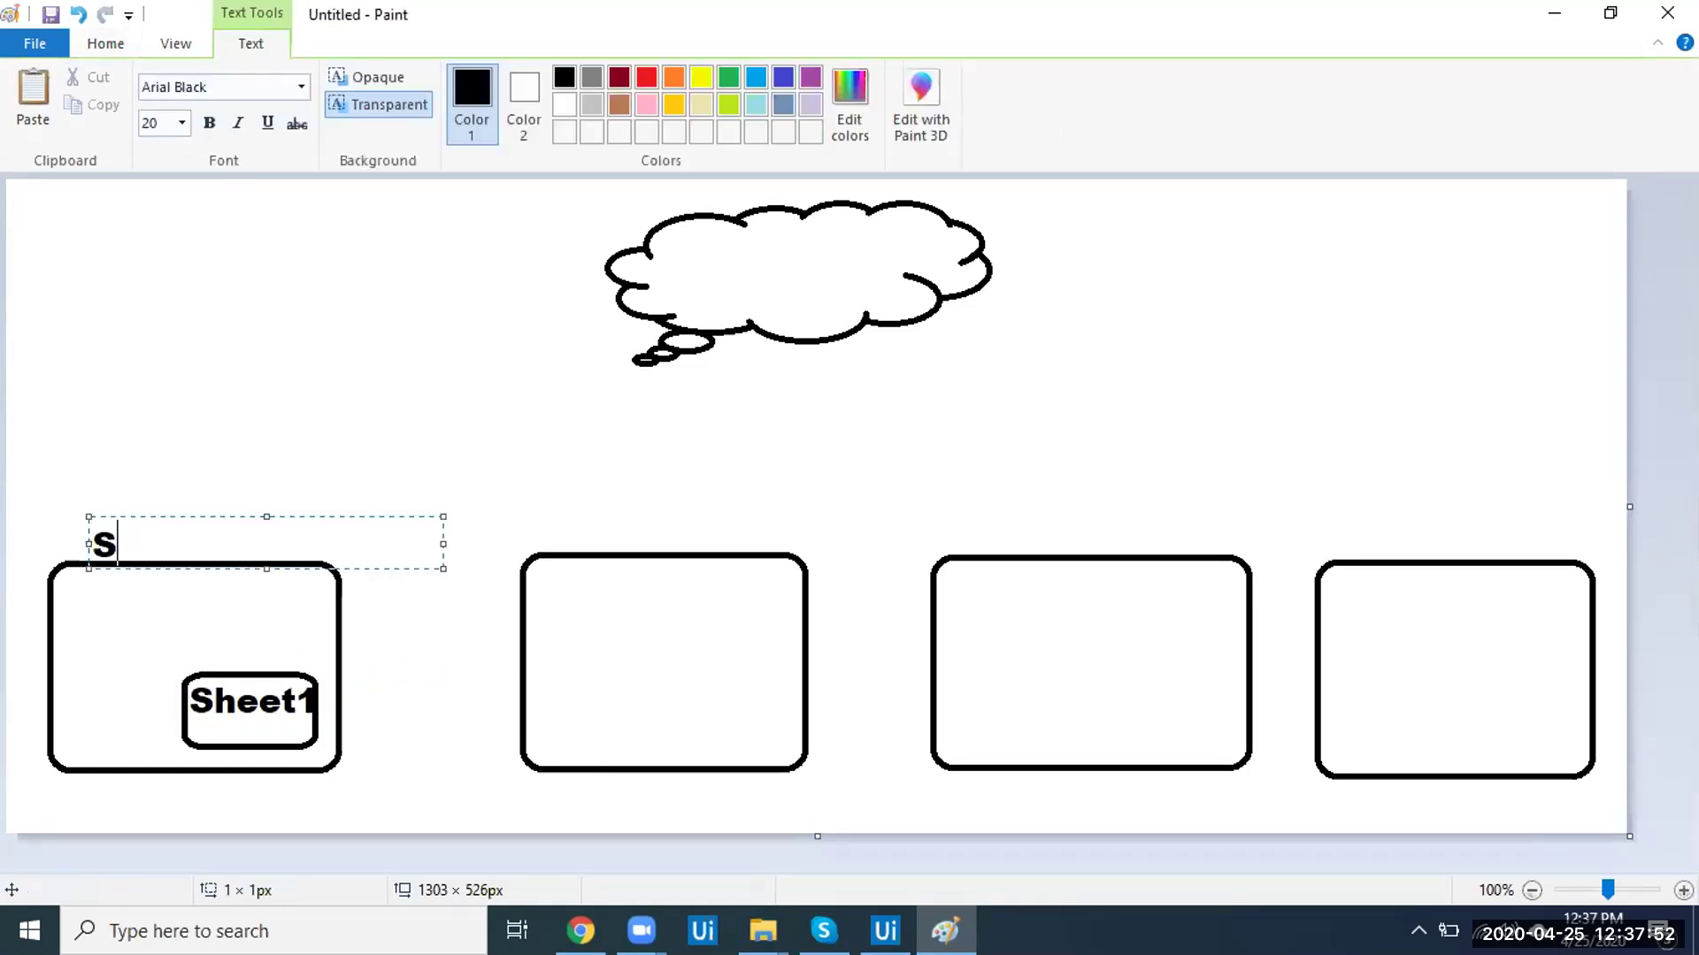
pyautogui.write('ystem 1')
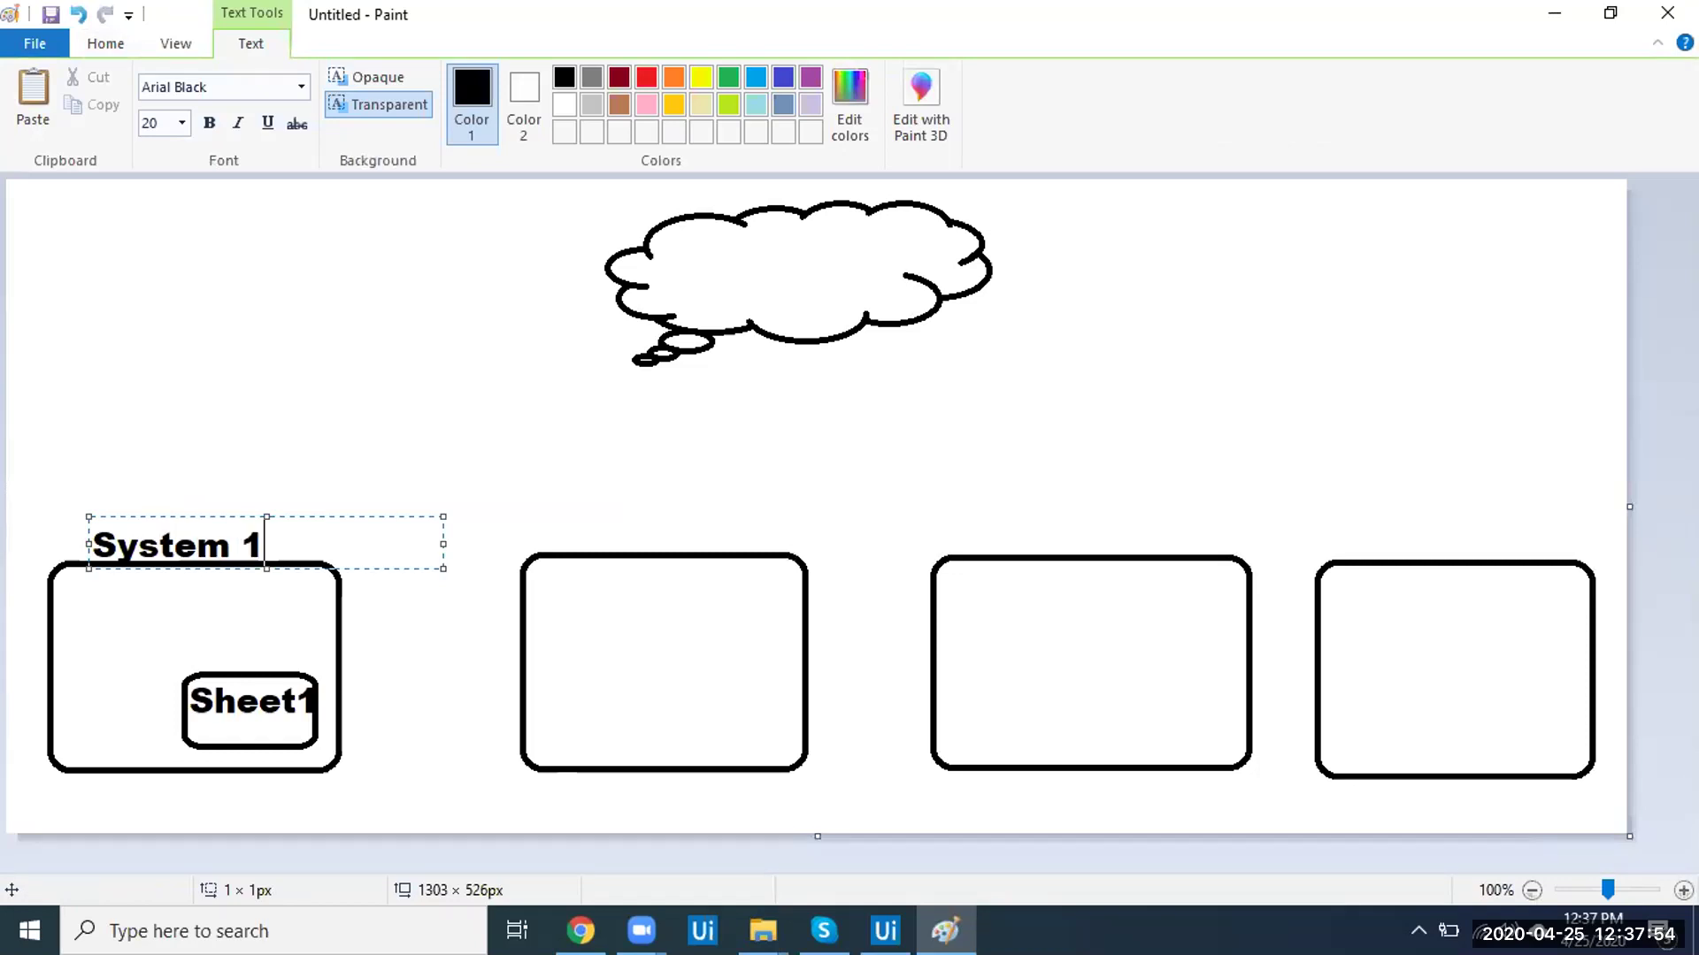
pyautogui.click(562, 520)
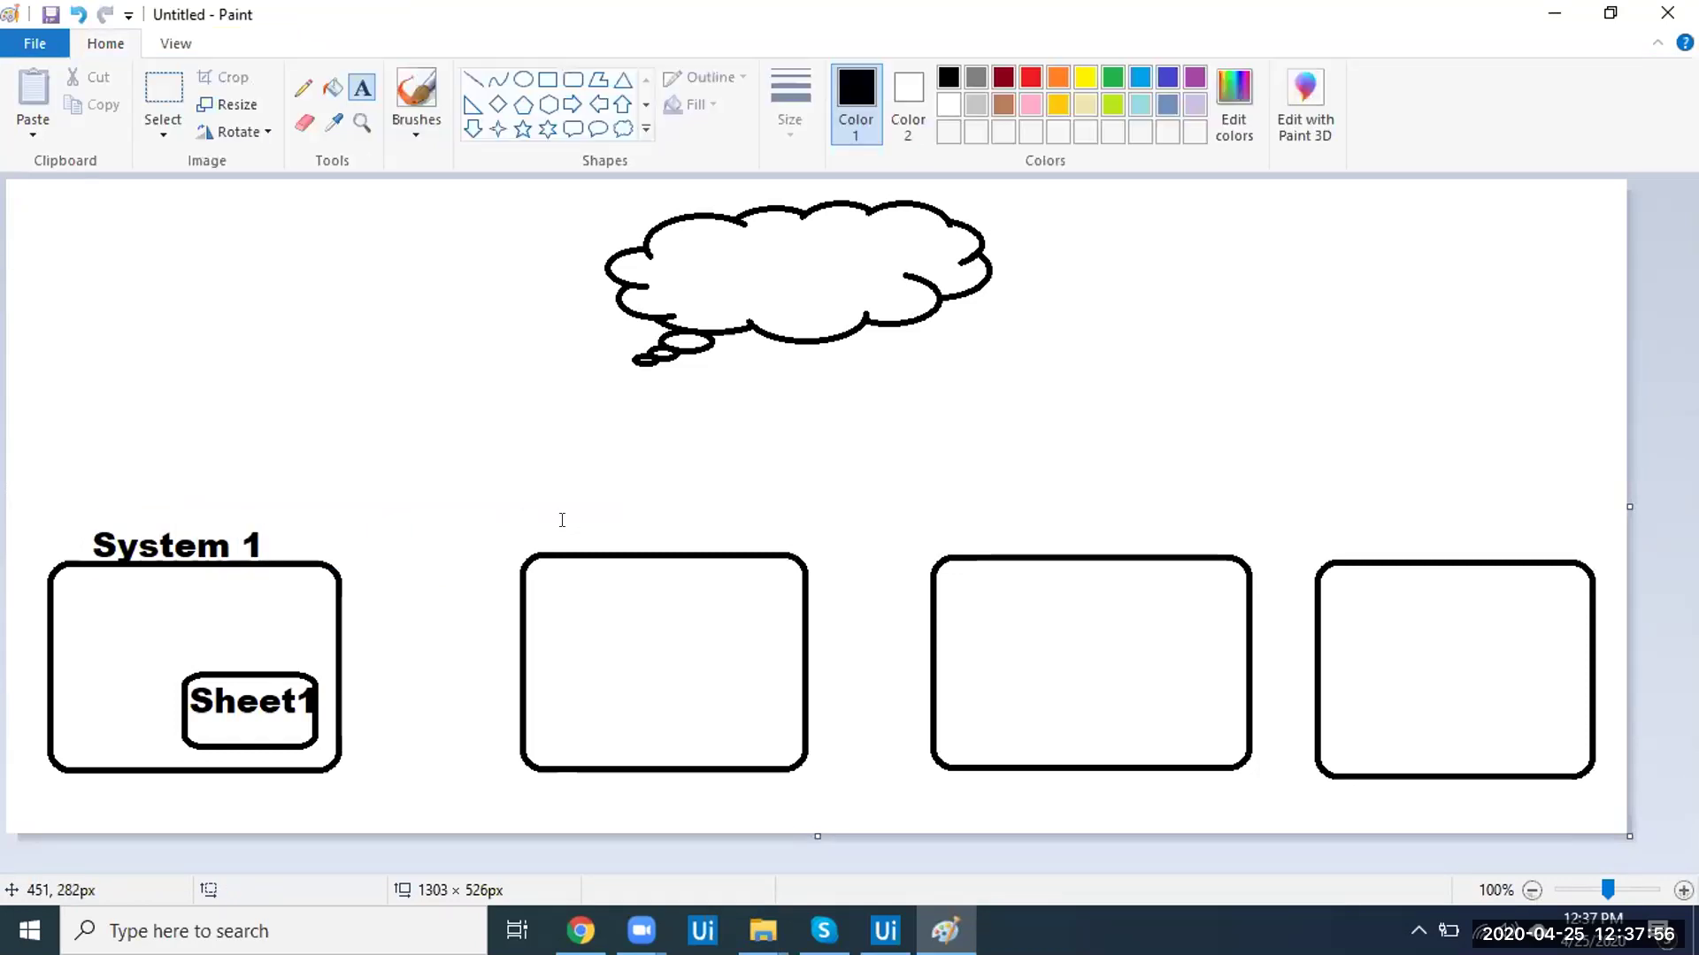
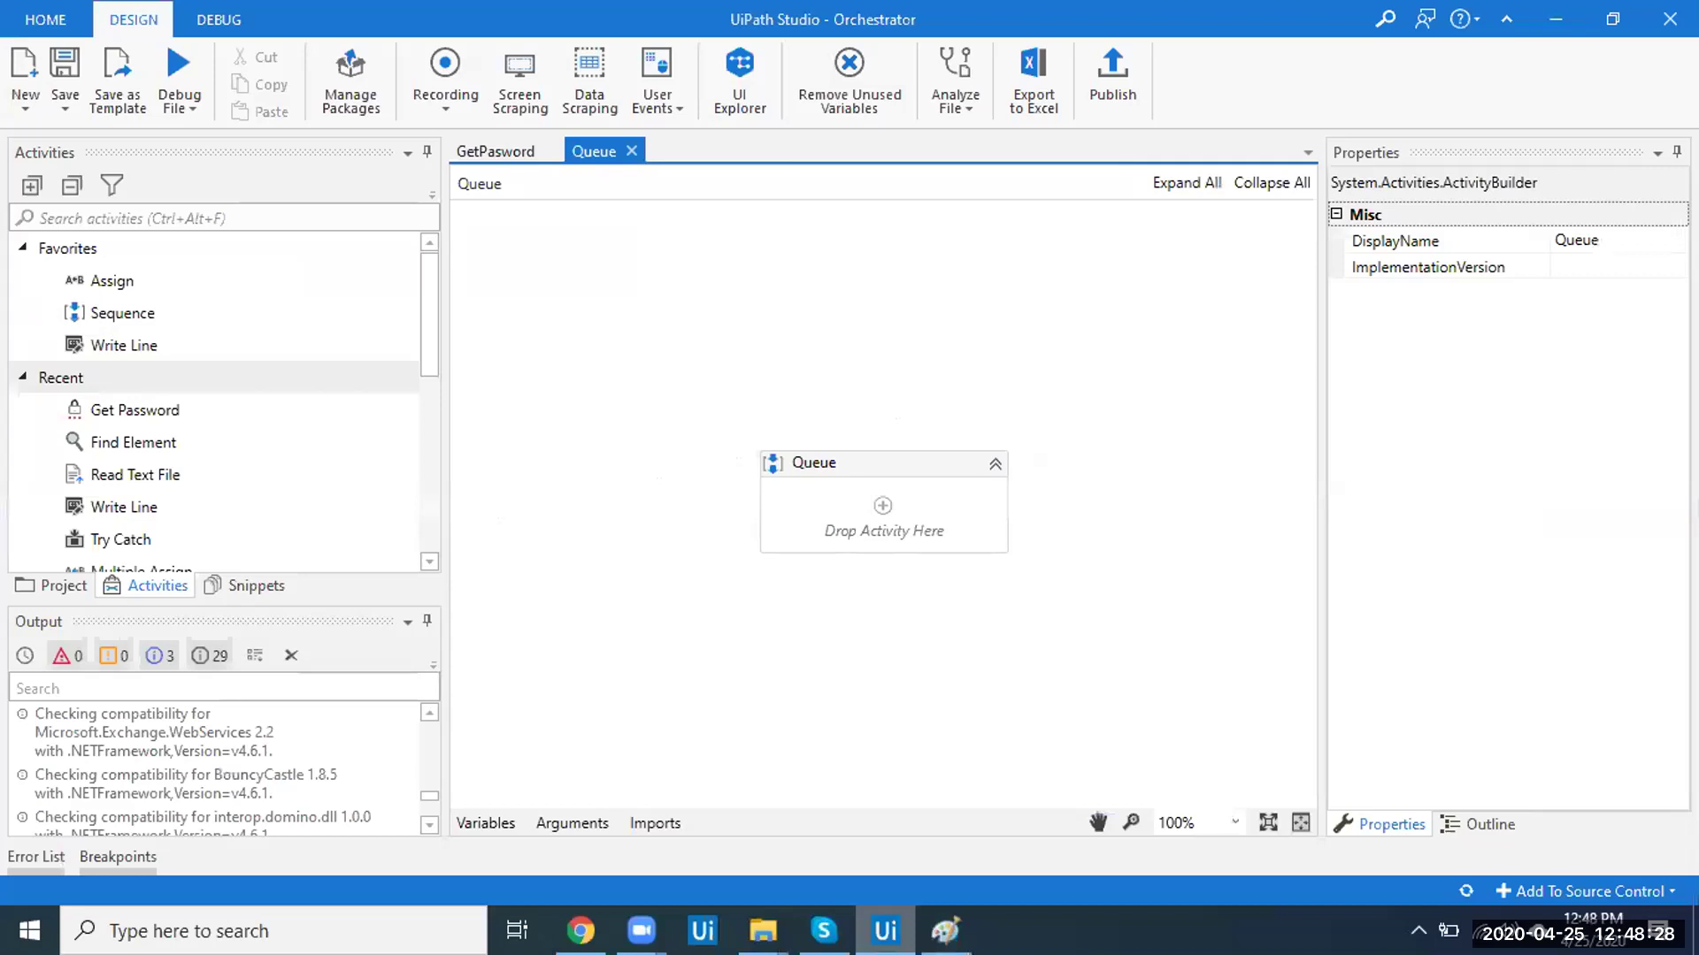
# - Finish typing the queue name 'Reddy' in the Name field of the add-queue form
pyautogui.write('y')
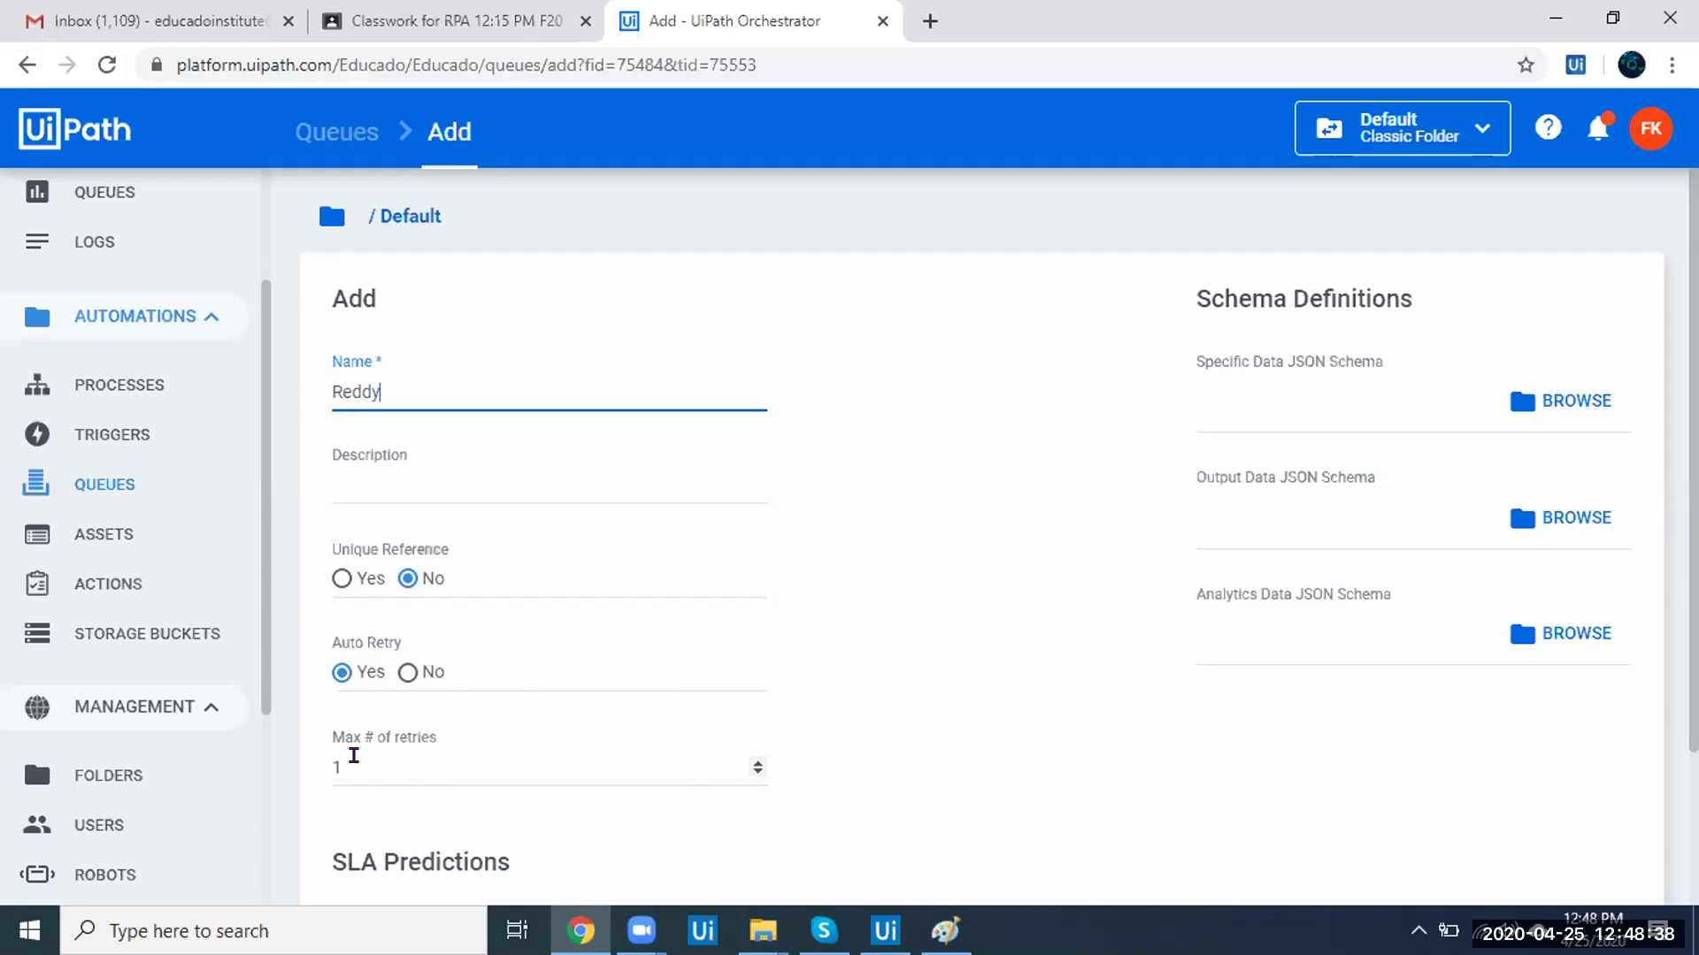
pyautogui.click(757, 764)
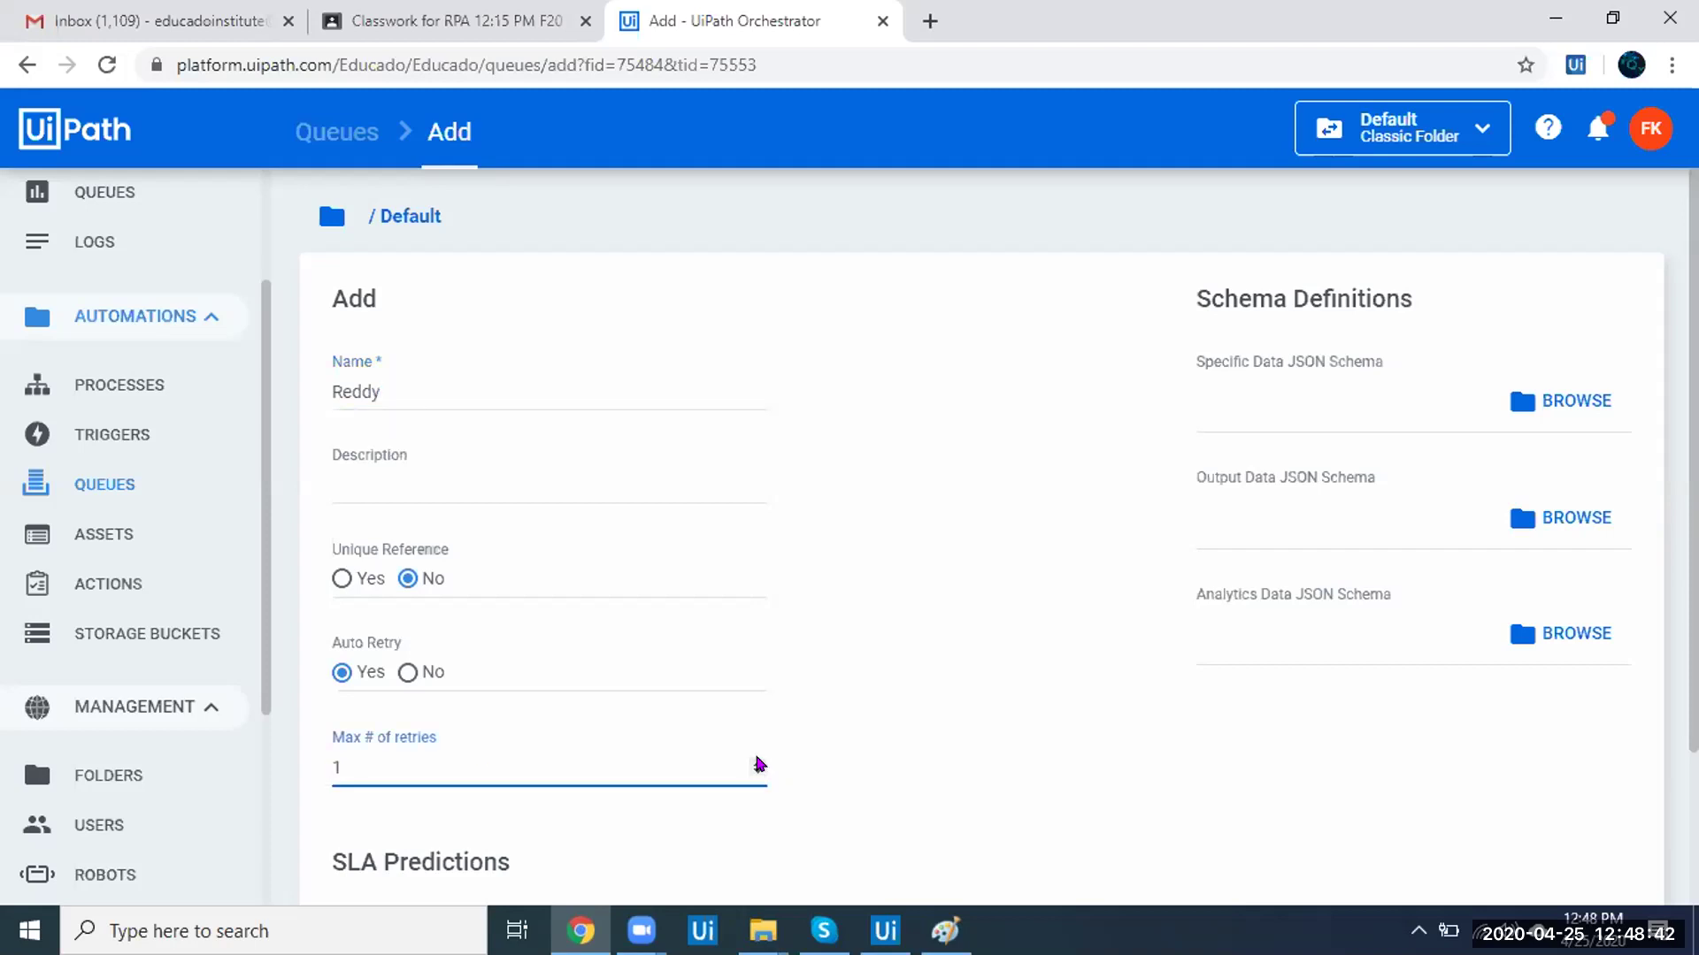
pyautogui.click(758, 763)
pyautogui.doubleClick(757, 765)
pyautogui.click(757, 765)
pyautogui.press('BackSpace')
pyautogui.write('1')
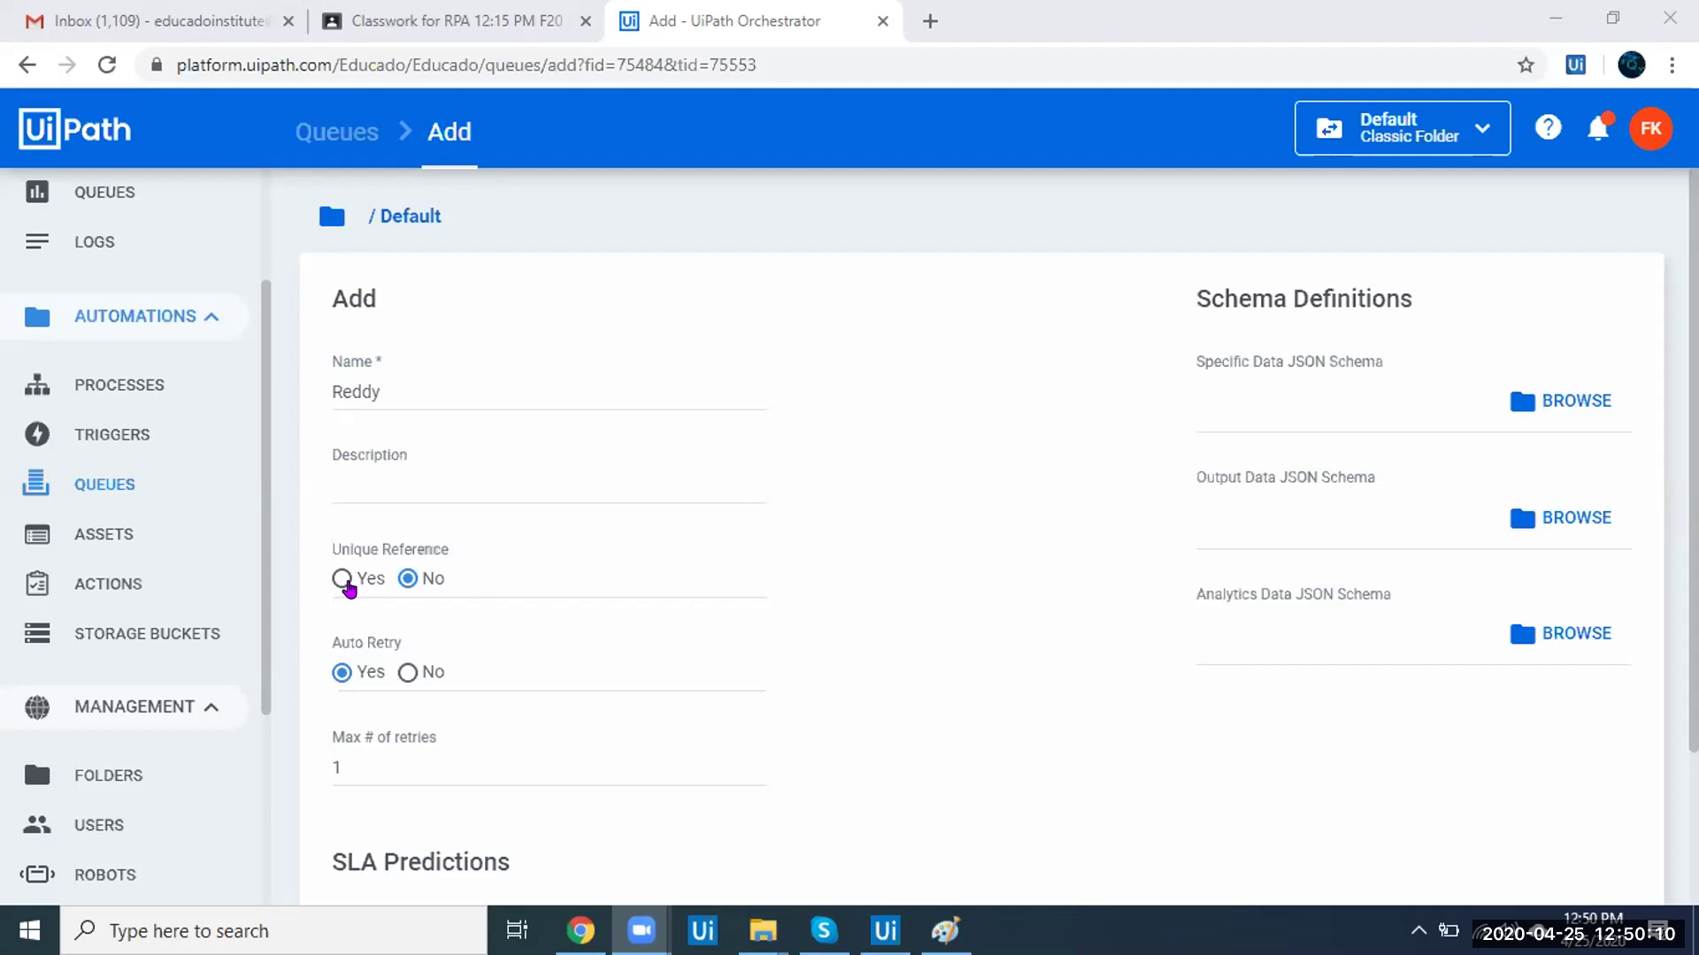
pyautogui.click(346, 582)
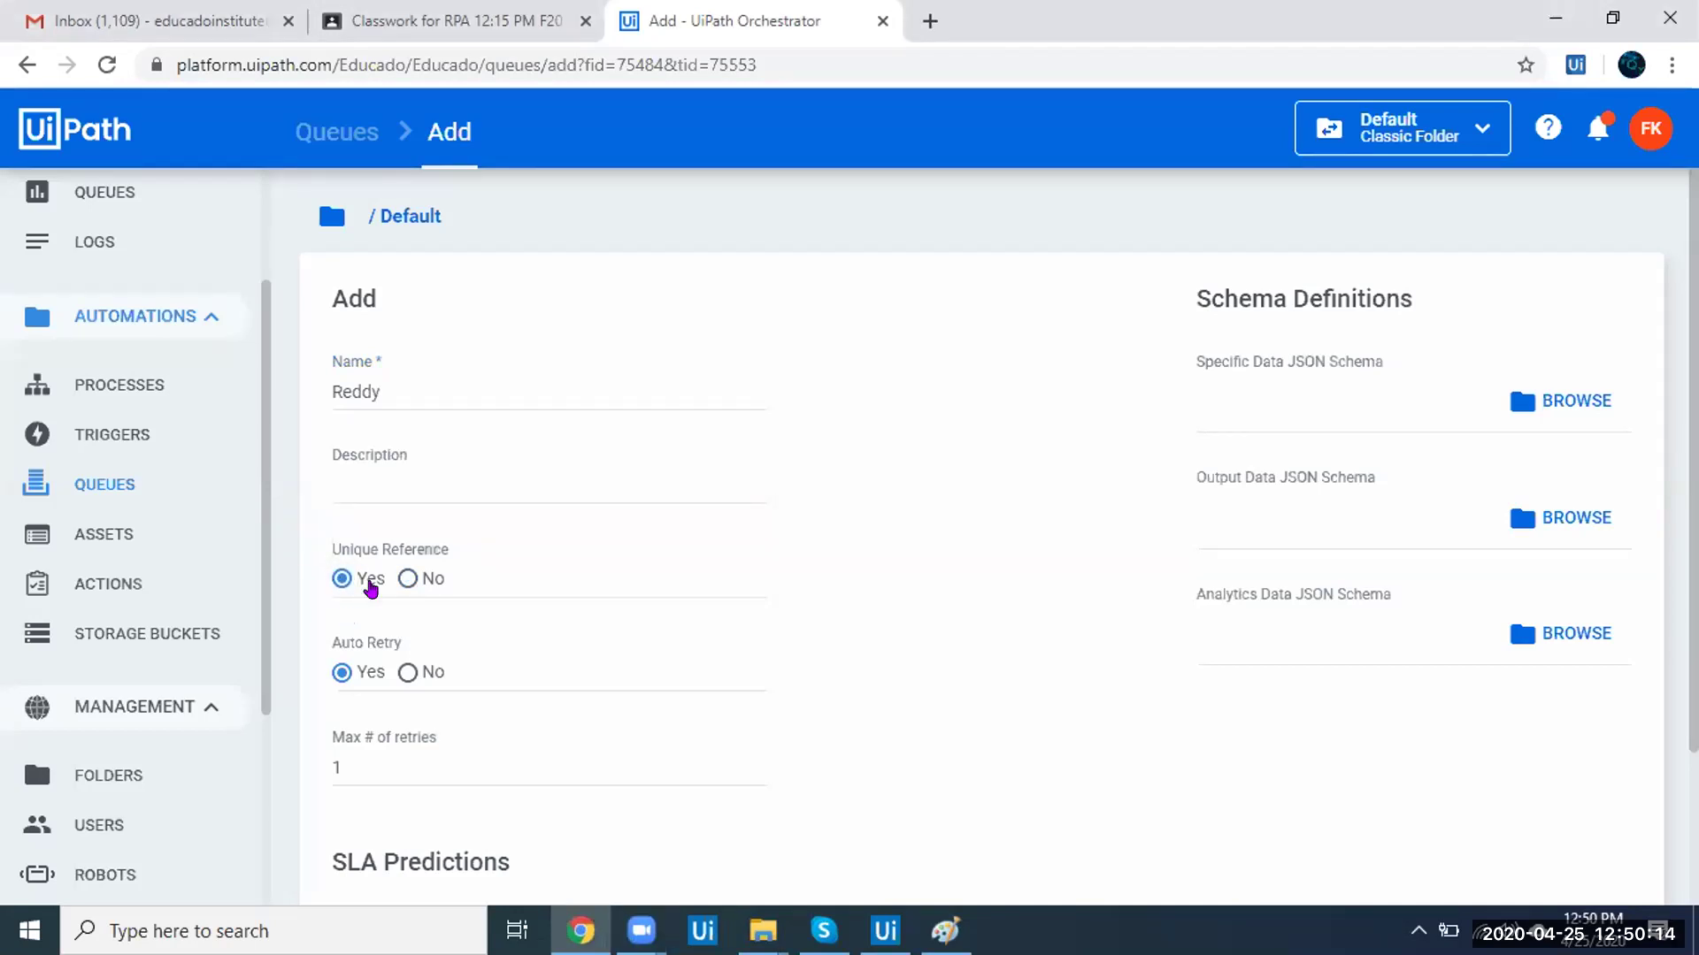
pyautogui.click(407, 579)
pyautogui.click(362, 752)
pyautogui.press('BackSpace')
pyautogui.write('2')
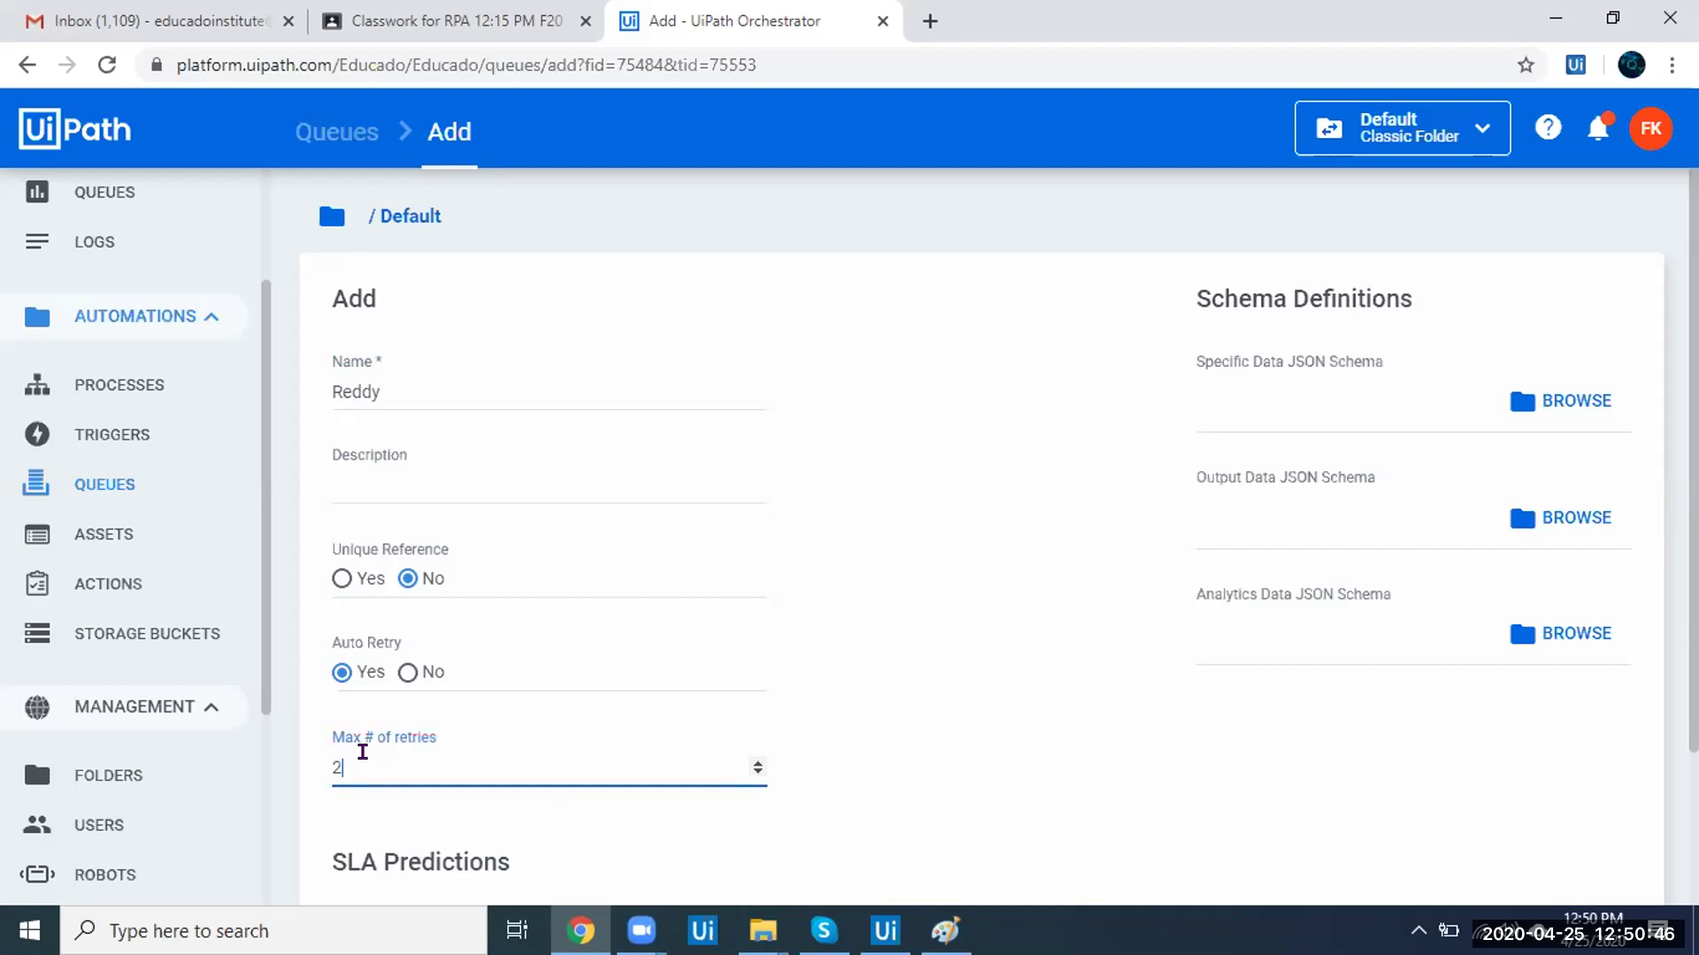
pyautogui.press('BackSpace')
pyautogui.write('3')
pyautogui.press('BackSpace')
pyautogui.write('1')
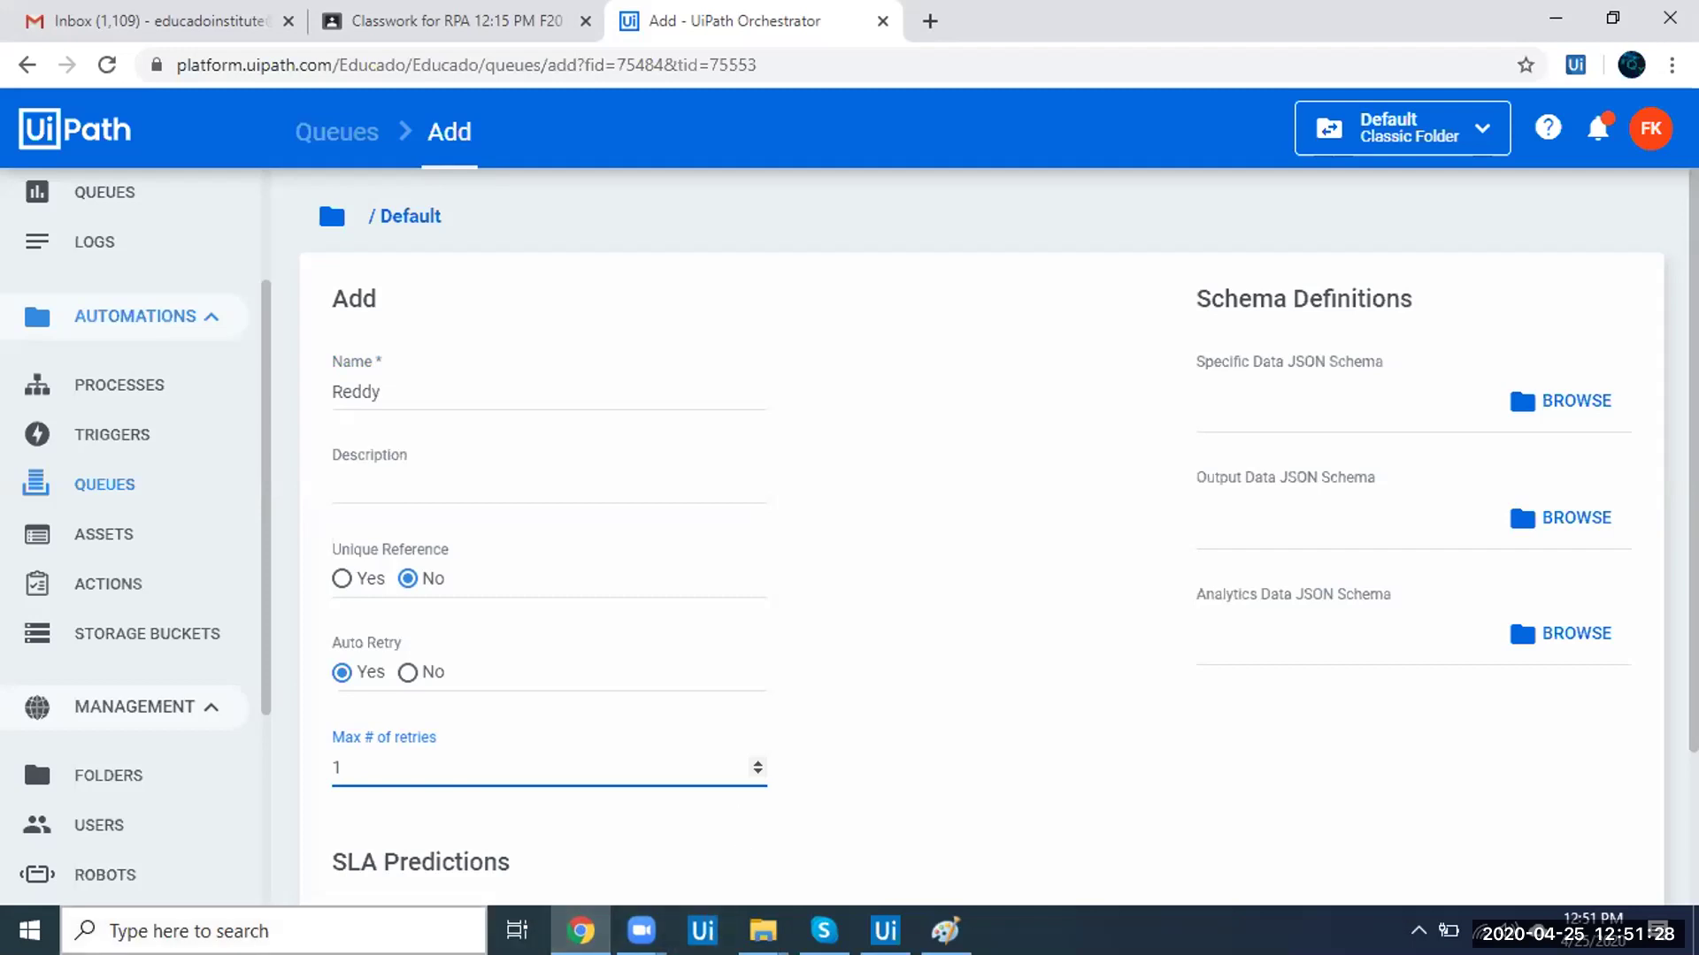
pyautogui.click(266, 931)
# - Launch Excel 2010, dismiss the activation warning, and shrink its window beside the form
pyautogui.write('Ex')
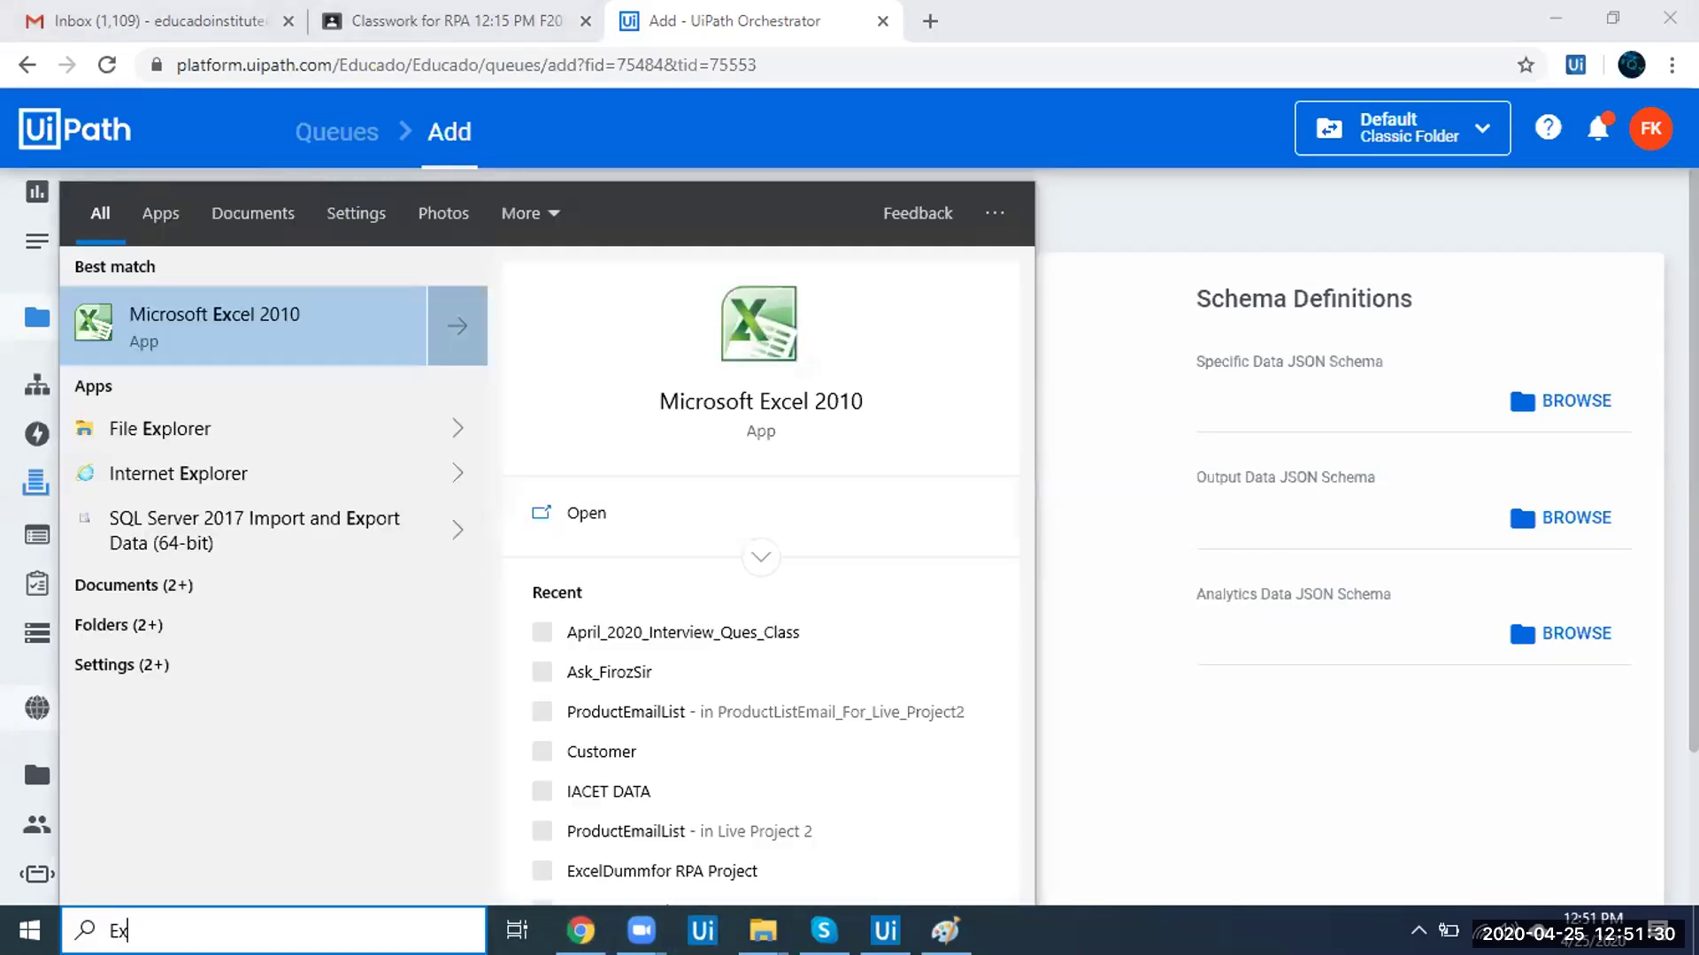
pyautogui.click(244, 347)
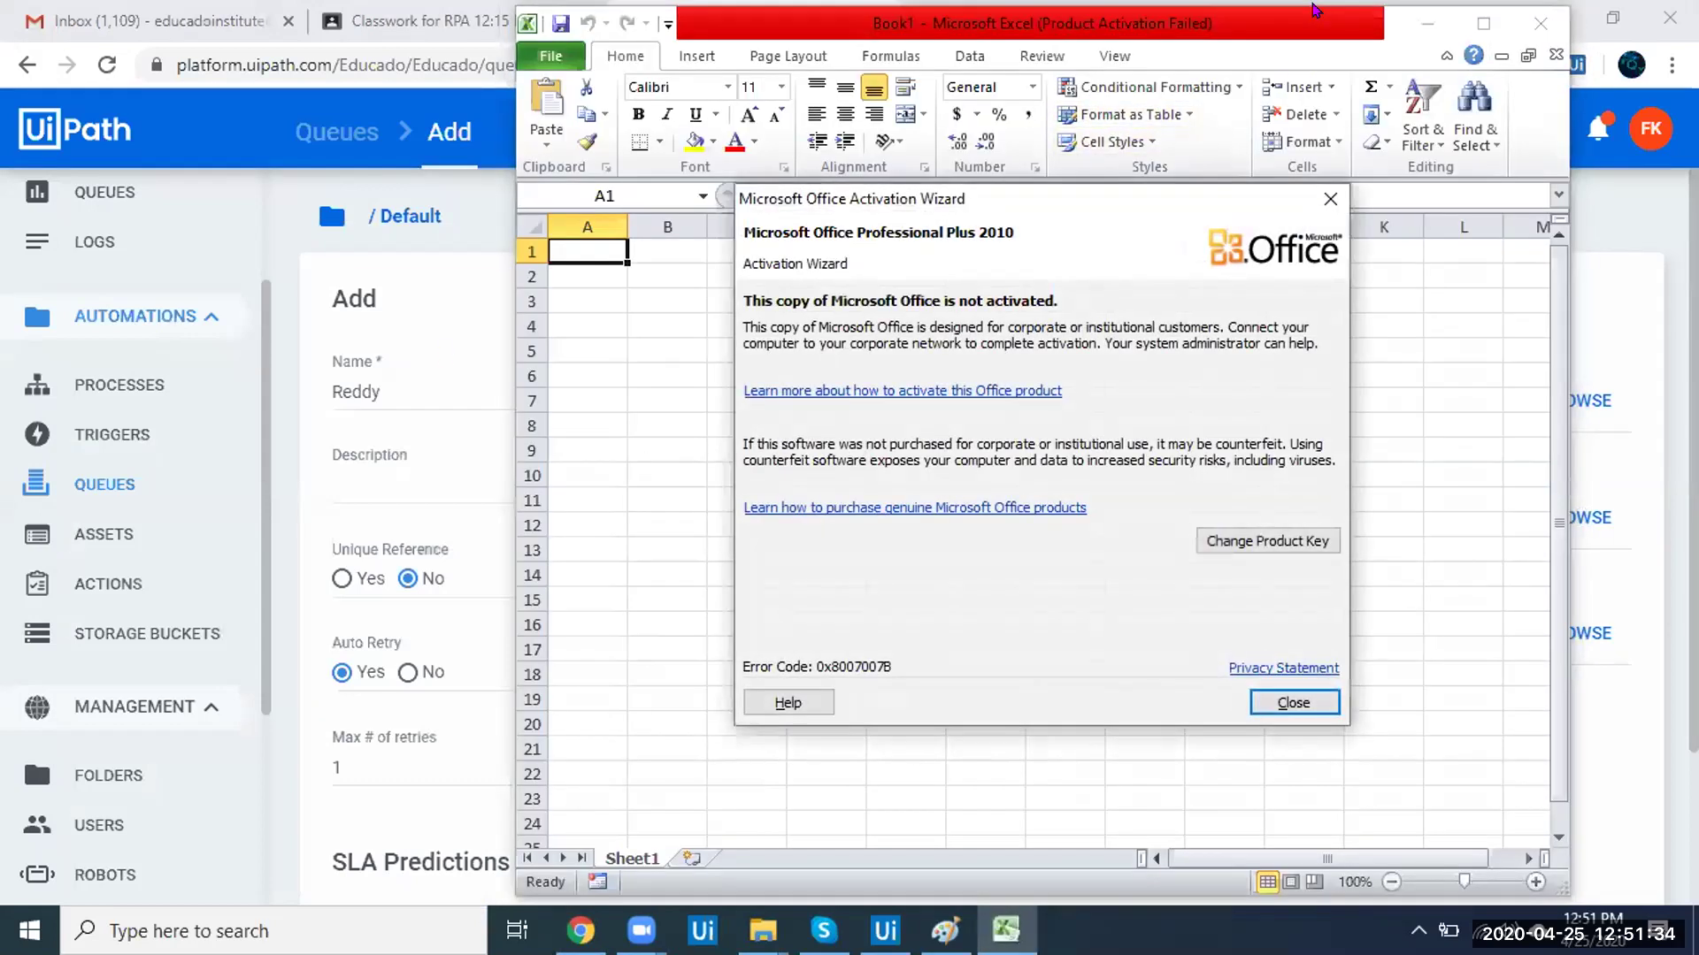
pyautogui.click(1330, 198)
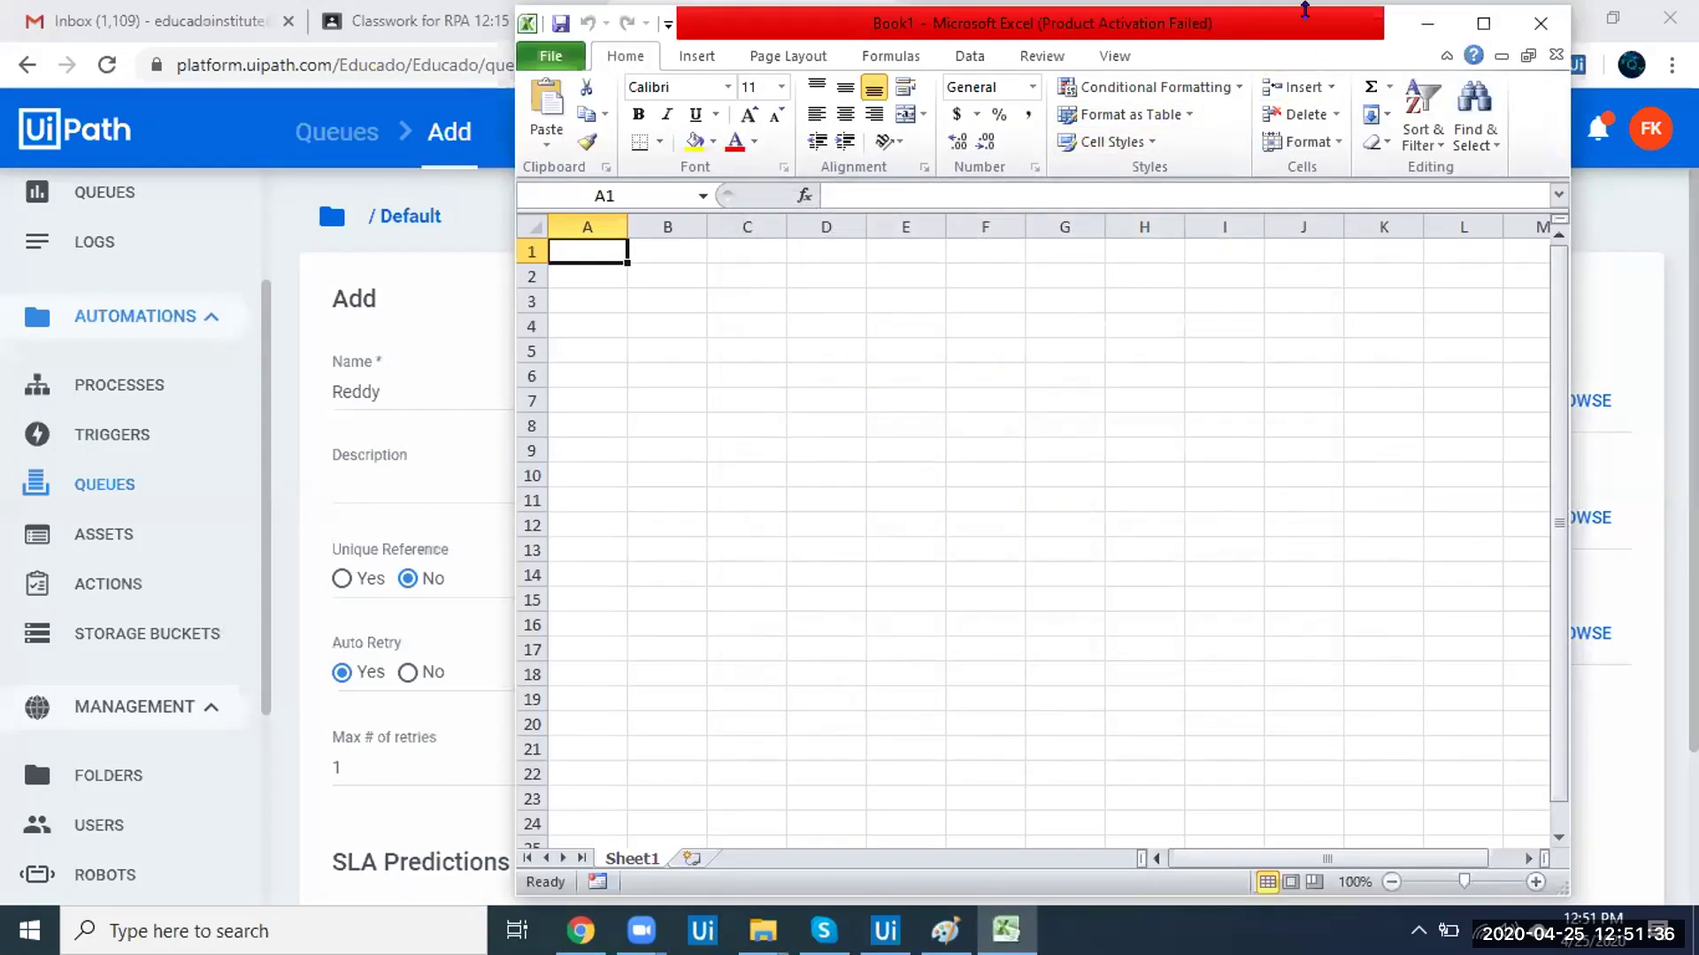
pyautogui.moveTo(1305, 8); pyautogui.dragTo(1305, 93)
# - Enter the 'Name' header in A1 and the same sample name in A2 and A3
pyautogui.write('Name')
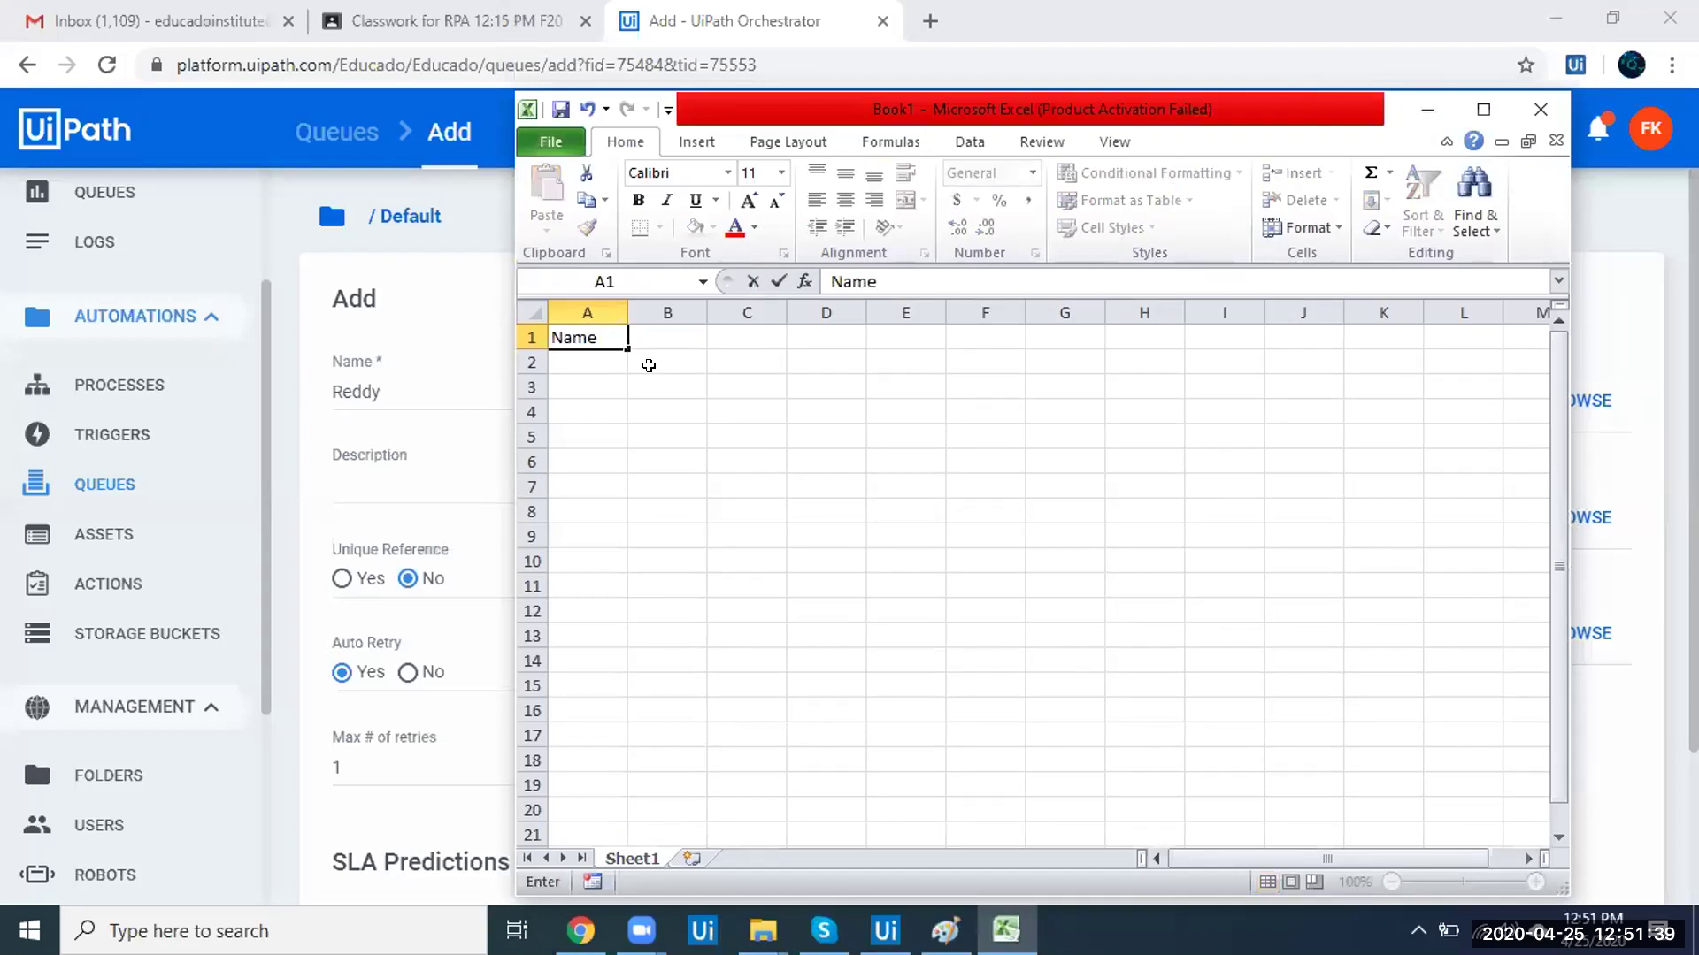
pyautogui.hotkey('ctrl', 'Return')
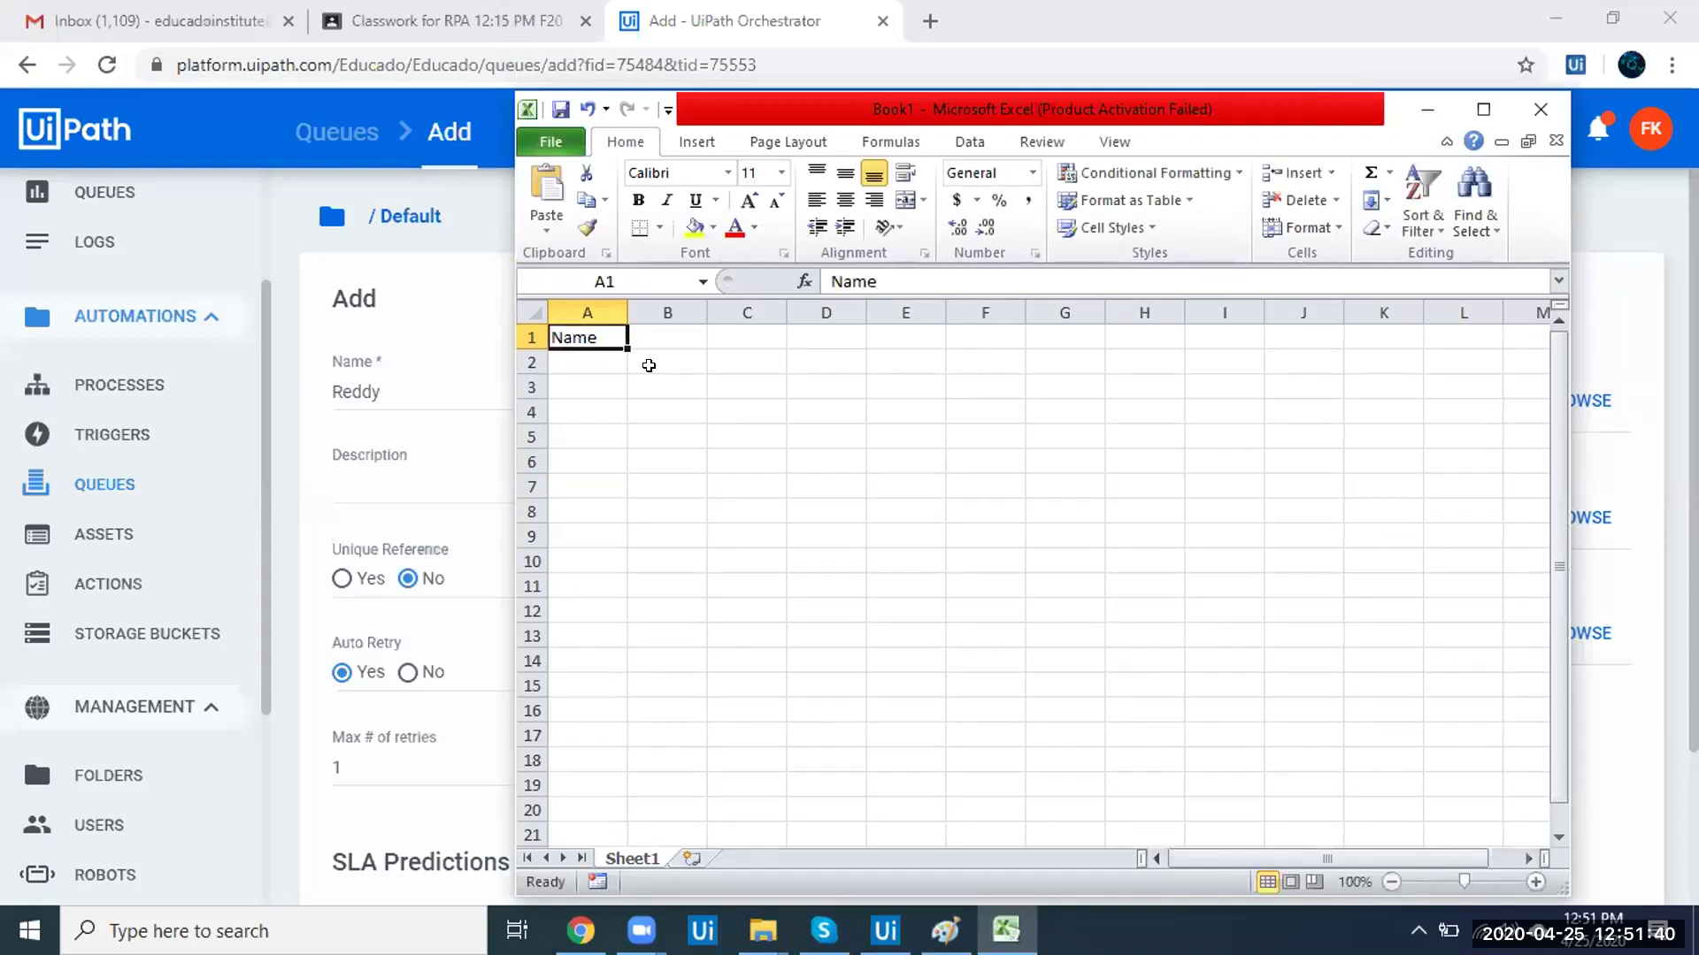
pyautogui.click(595, 357)
pyautogui.write('Shivani')
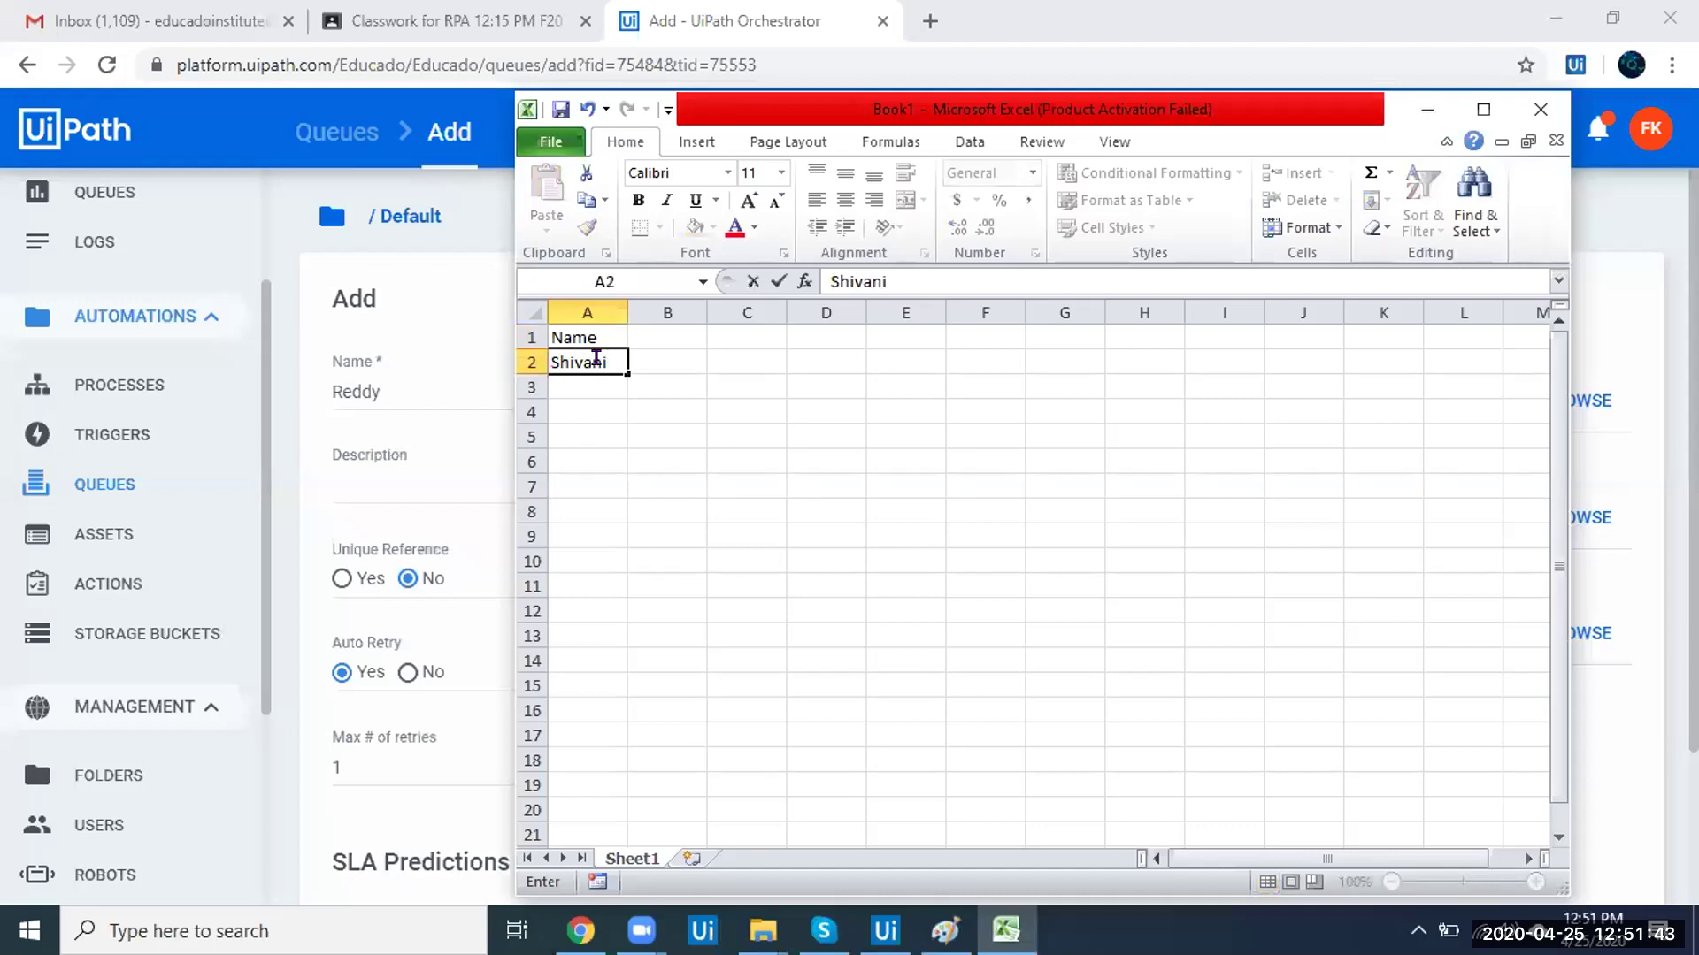
pyautogui.press('Return')
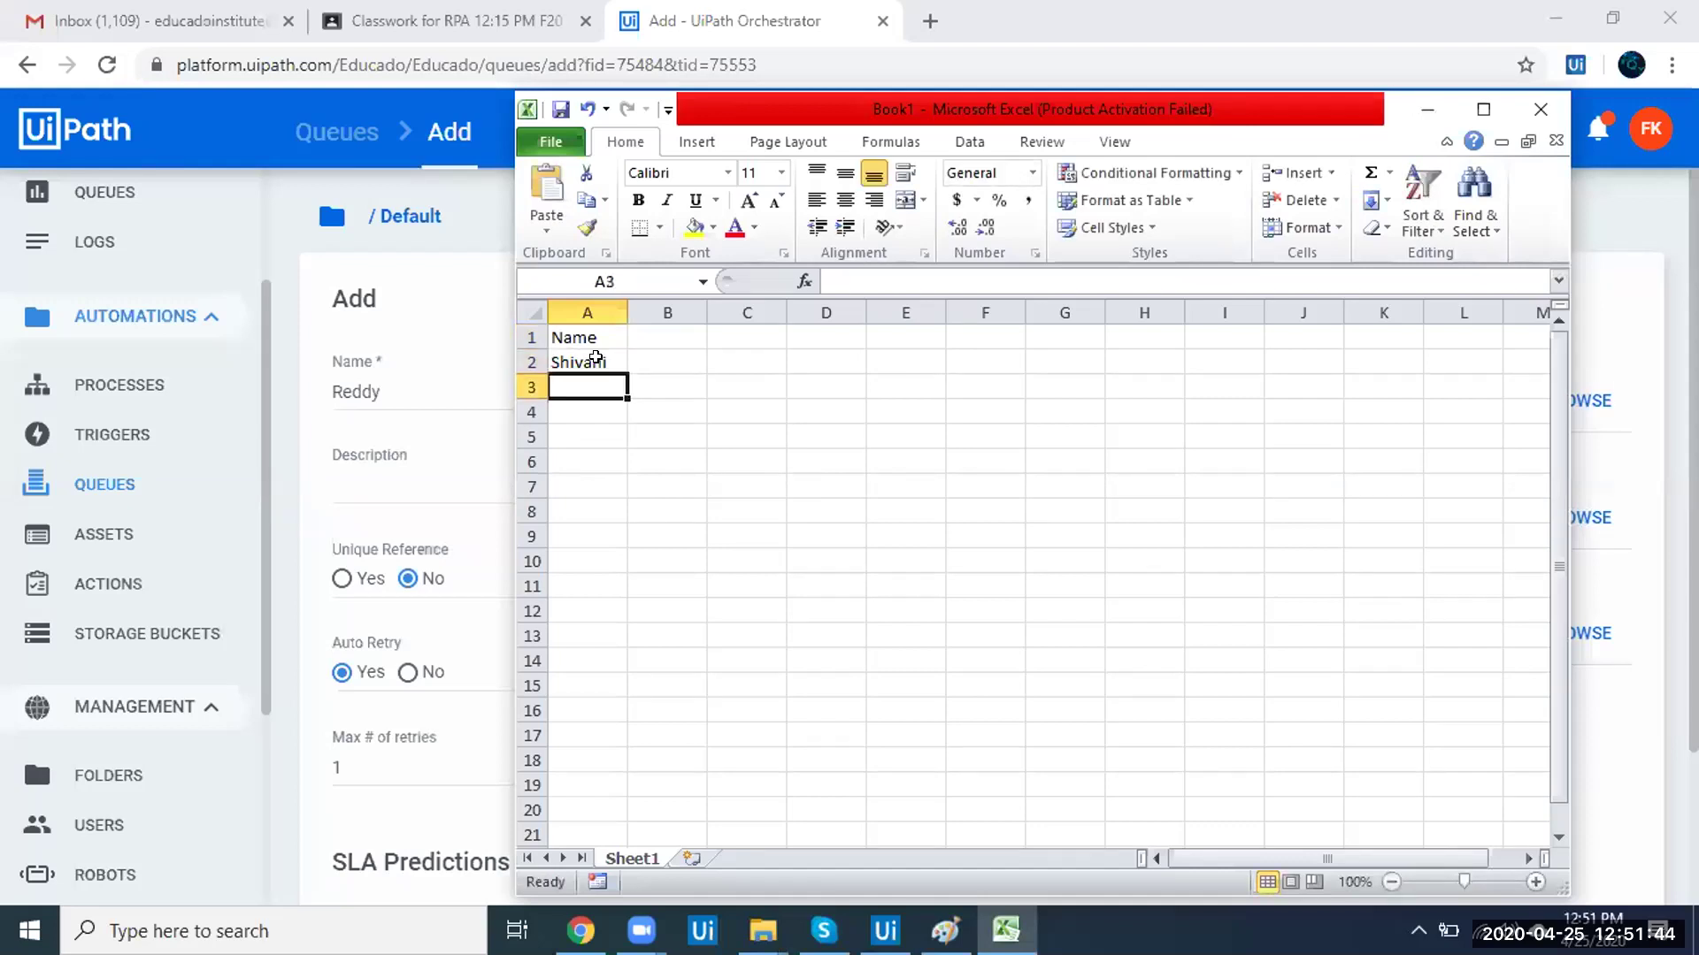
pyautogui.write('Shivani')
pyautogui.press('Return')
# - Enter a third, different sample name in A4 and select the name list
pyautogui.write('Ar')
pyautogui.write('n')
pyautogui.press('BackSpace')
pyautogui.press('BackSpace')
pyautogui.press('BackSpace')
pyautogui.press('BackSpace')
pyautogui.write('tul')
pyautogui.click(668, 533)
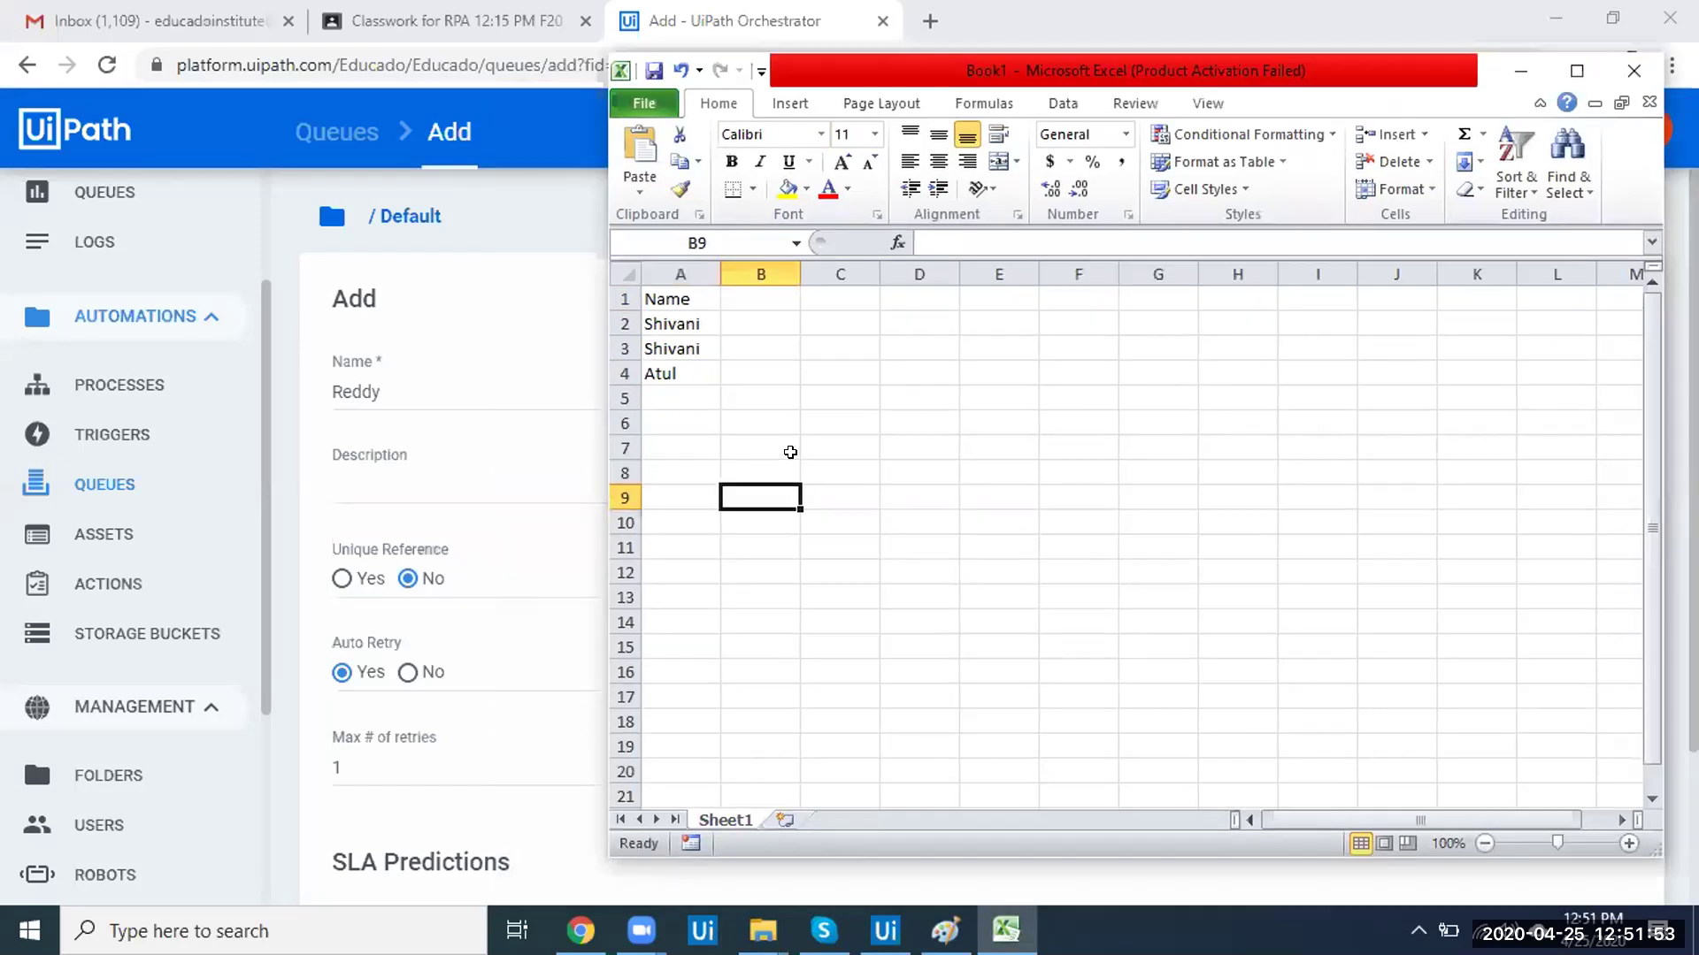
pyautogui.moveTo(681, 301); pyautogui.dragTo(684, 413)
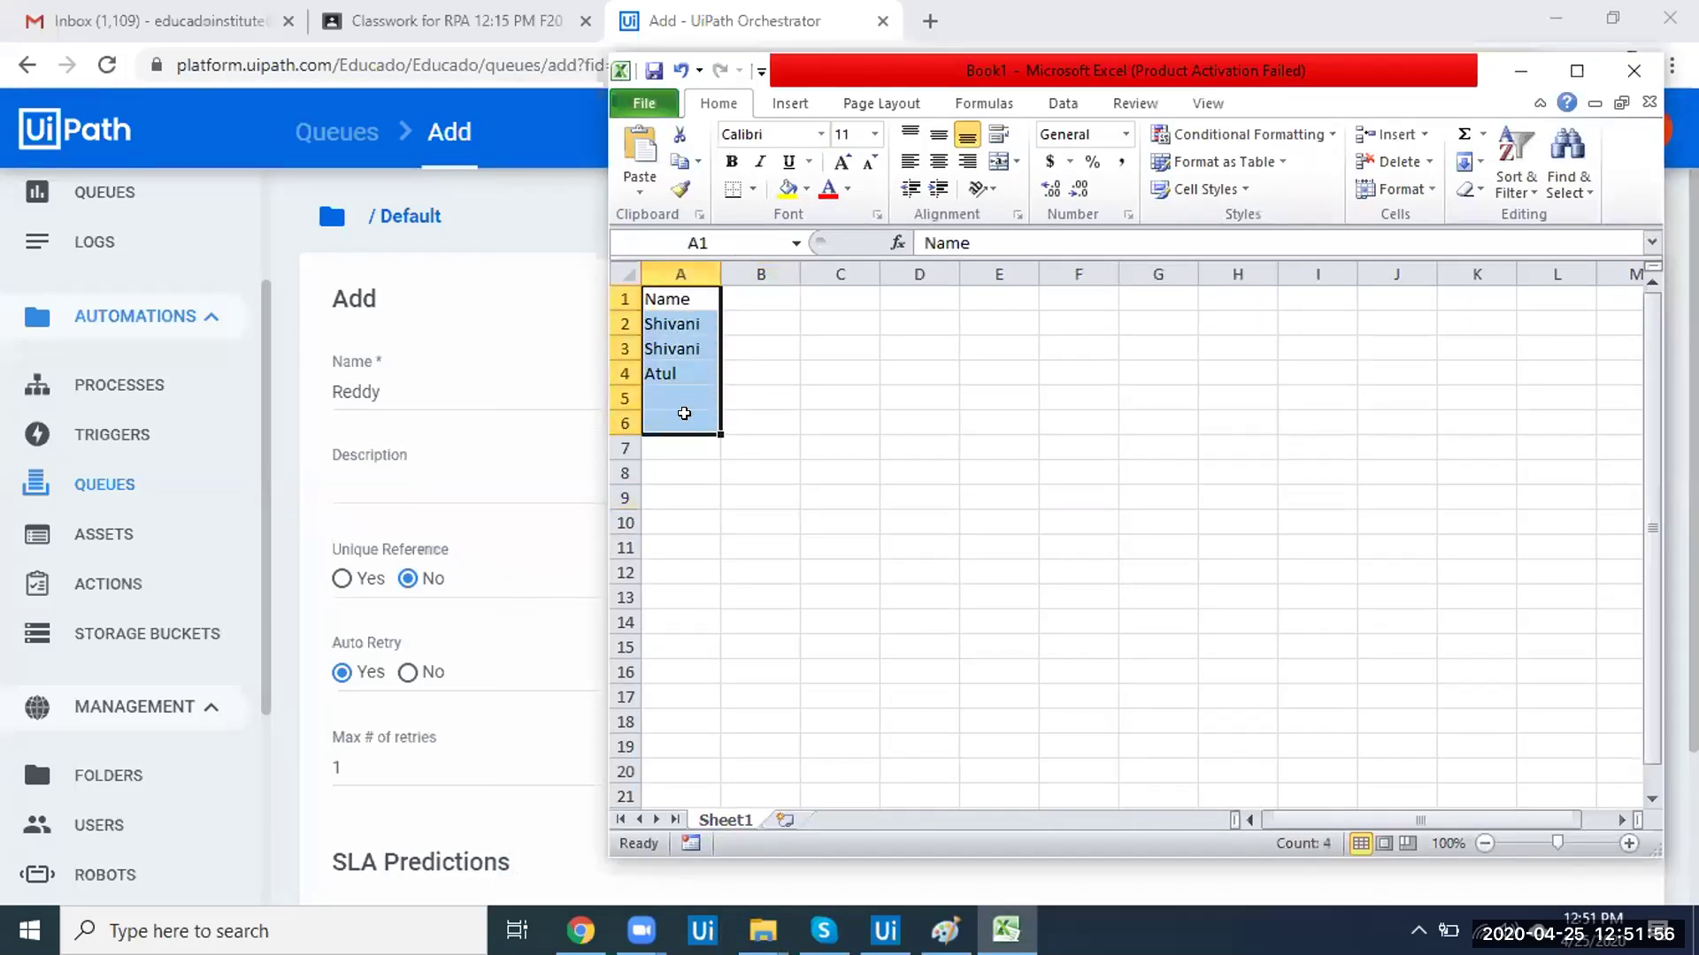
pyautogui.moveTo(695, 295); pyautogui.dragTo(1107, 671)
pyautogui.click(986, 542)
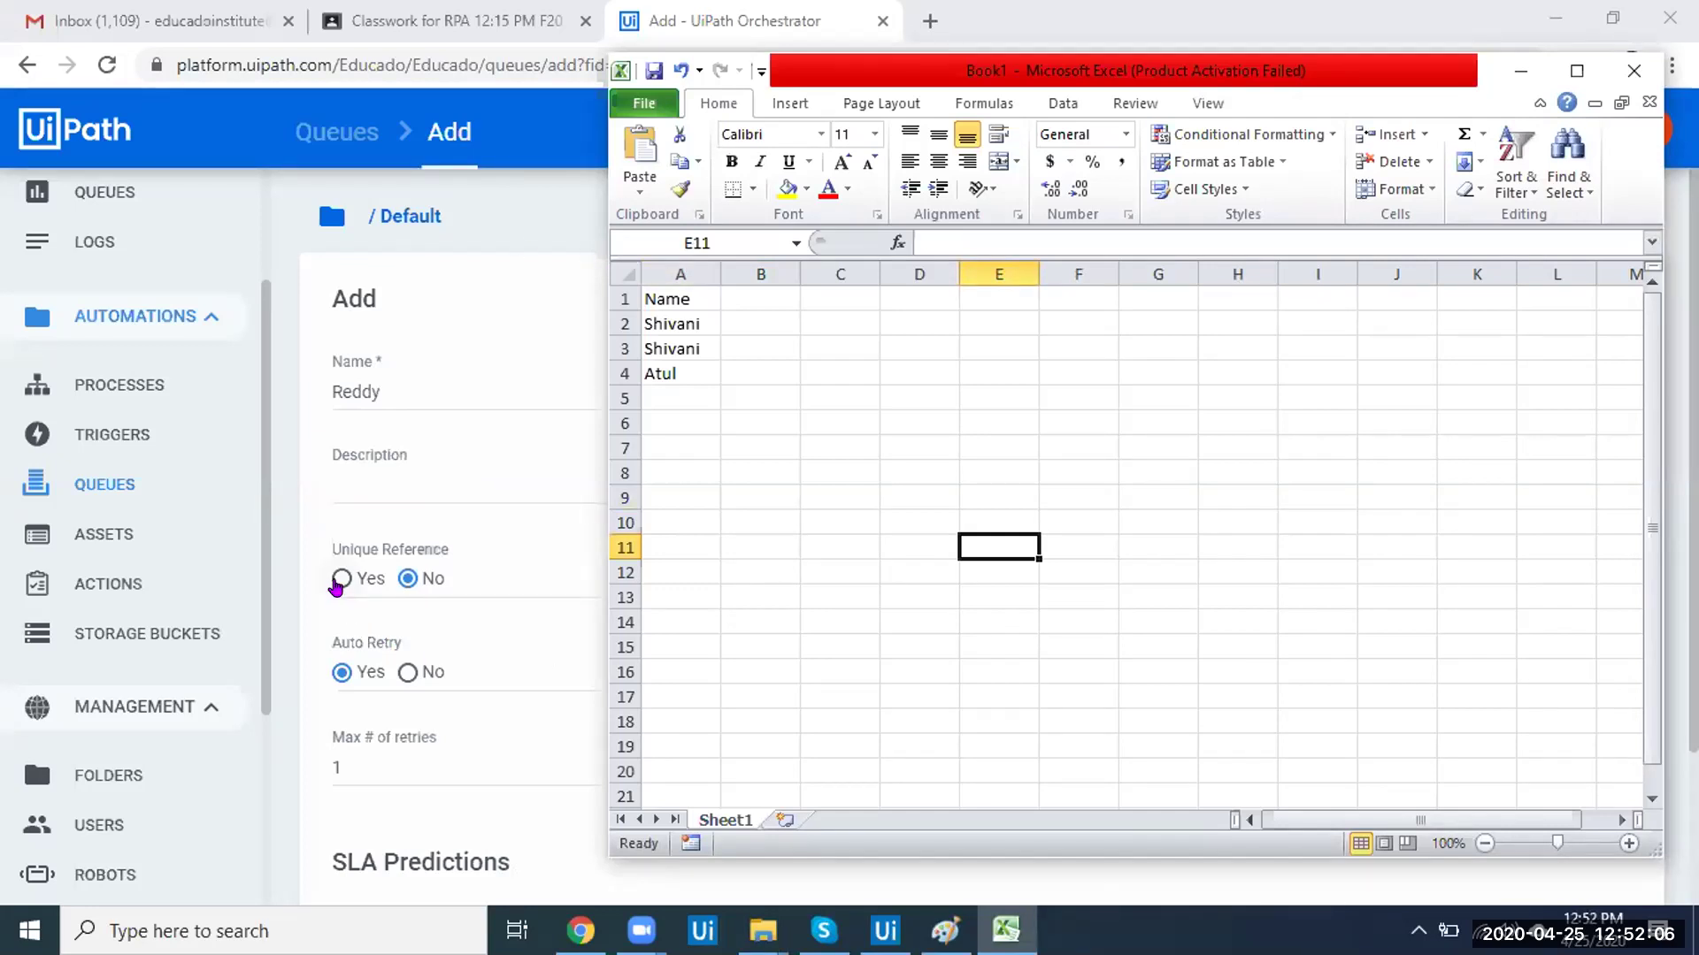
# - Turn on Unique Reference for the queue and compare it with the Excel name list
pyautogui.click(338, 580)
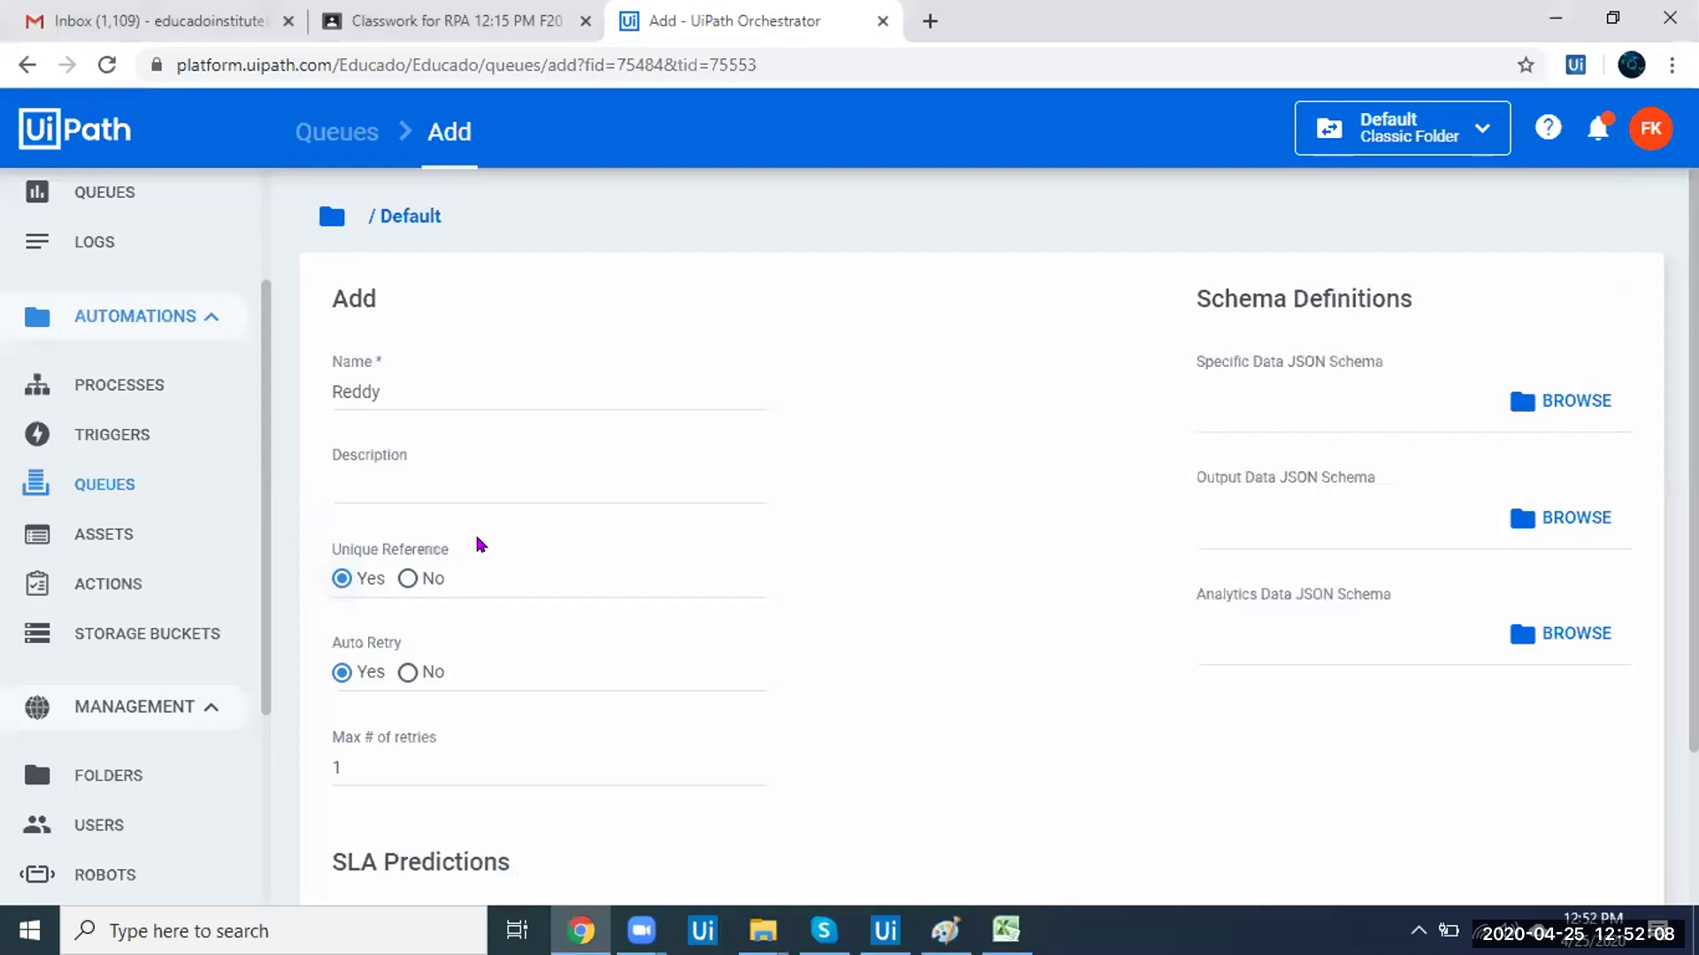
pyautogui.hotkey('alt', 'Tab')
pyautogui.moveTo(675, 296); pyautogui.dragTo(686, 315)
pyautogui.click(686, 364)
pyautogui.click(682, 345)
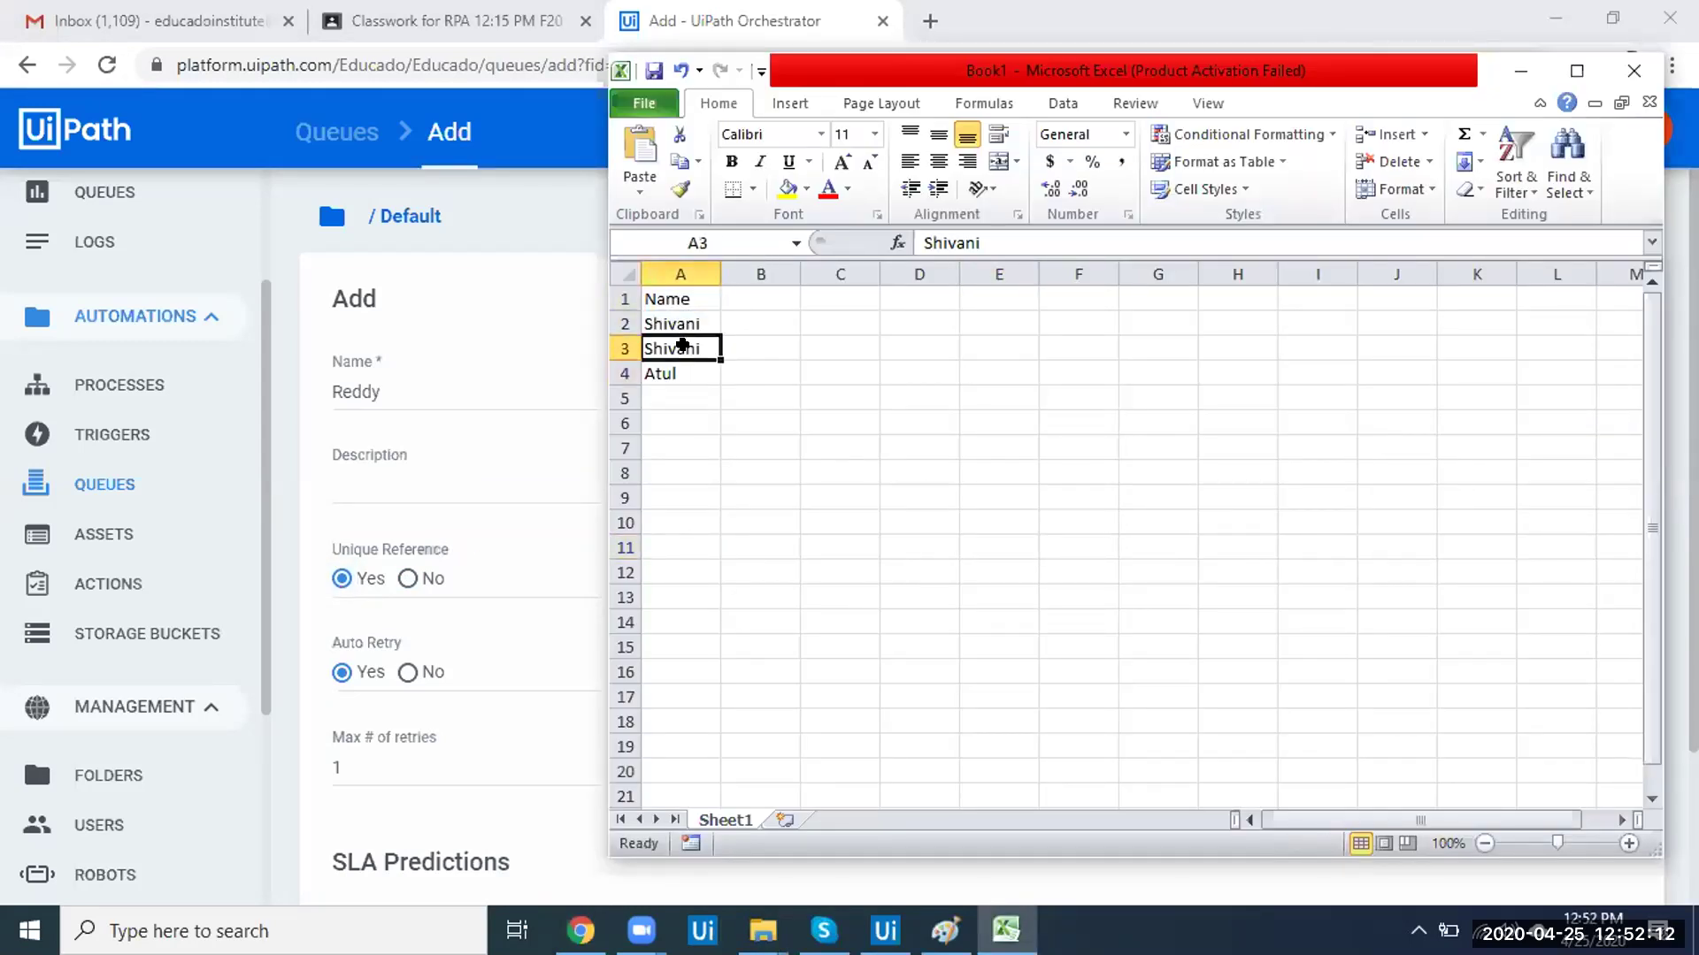
pyautogui.moveTo(678, 323); pyautogui.dragTo(672, 297)
pyautogui.click(671, 375)
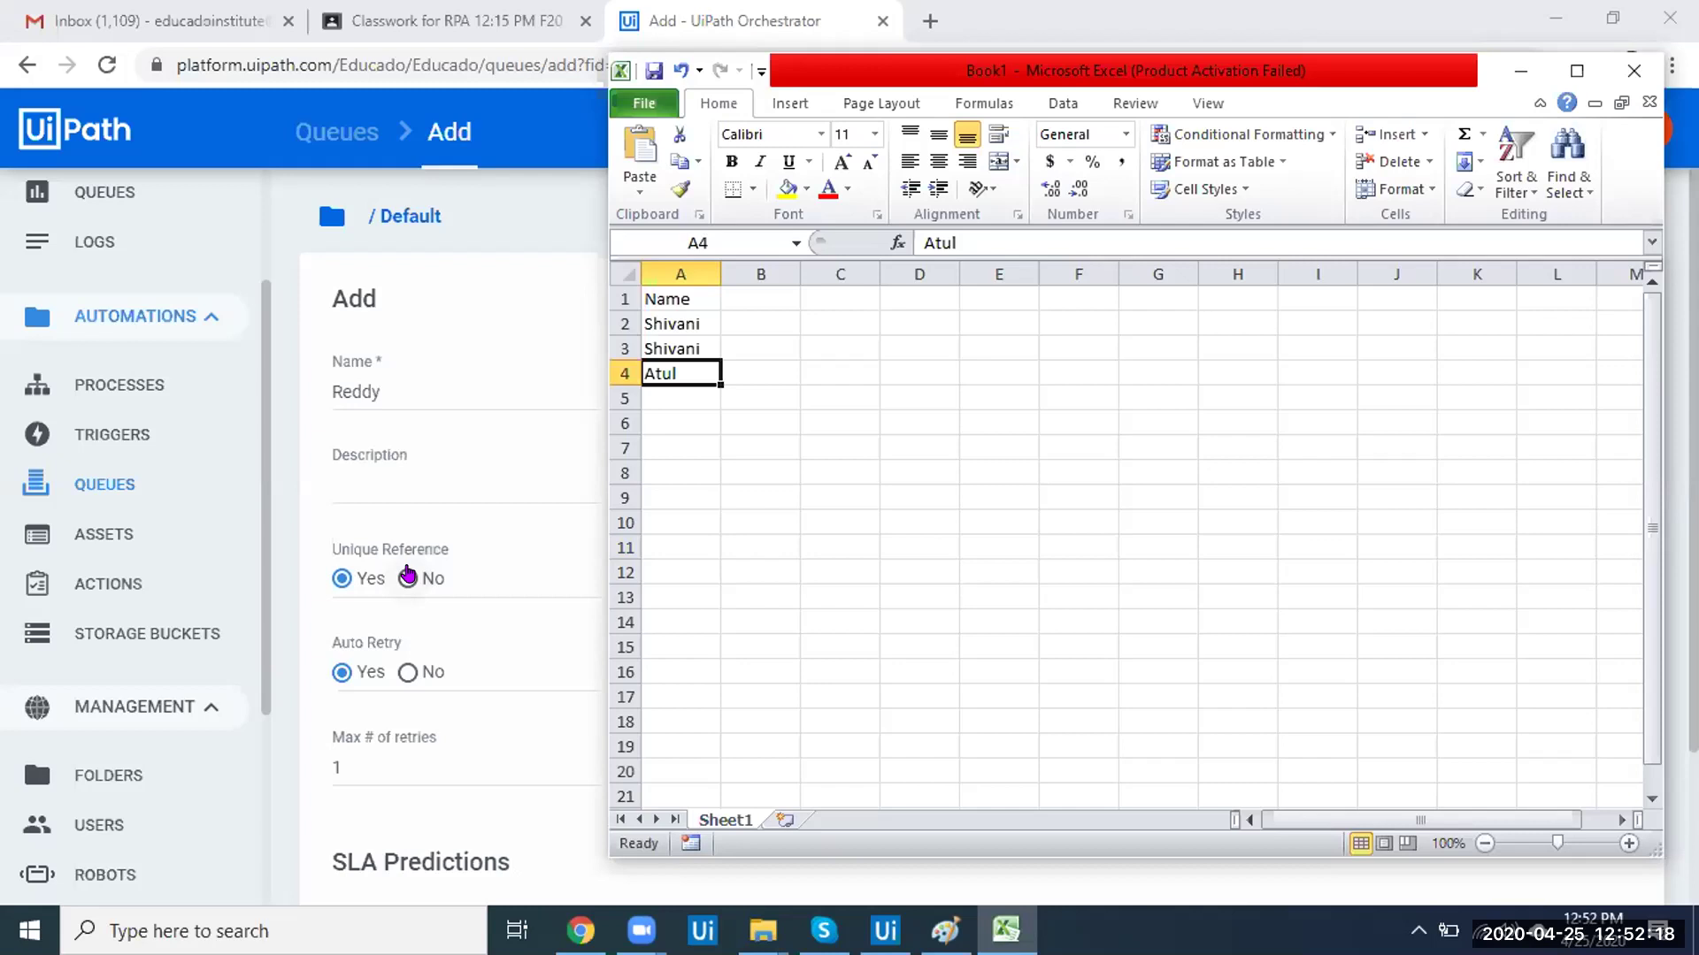
# - Turn Unique Reference back off, review the duplicate names, and minimize Excel
pyautogui.click(406, 586)
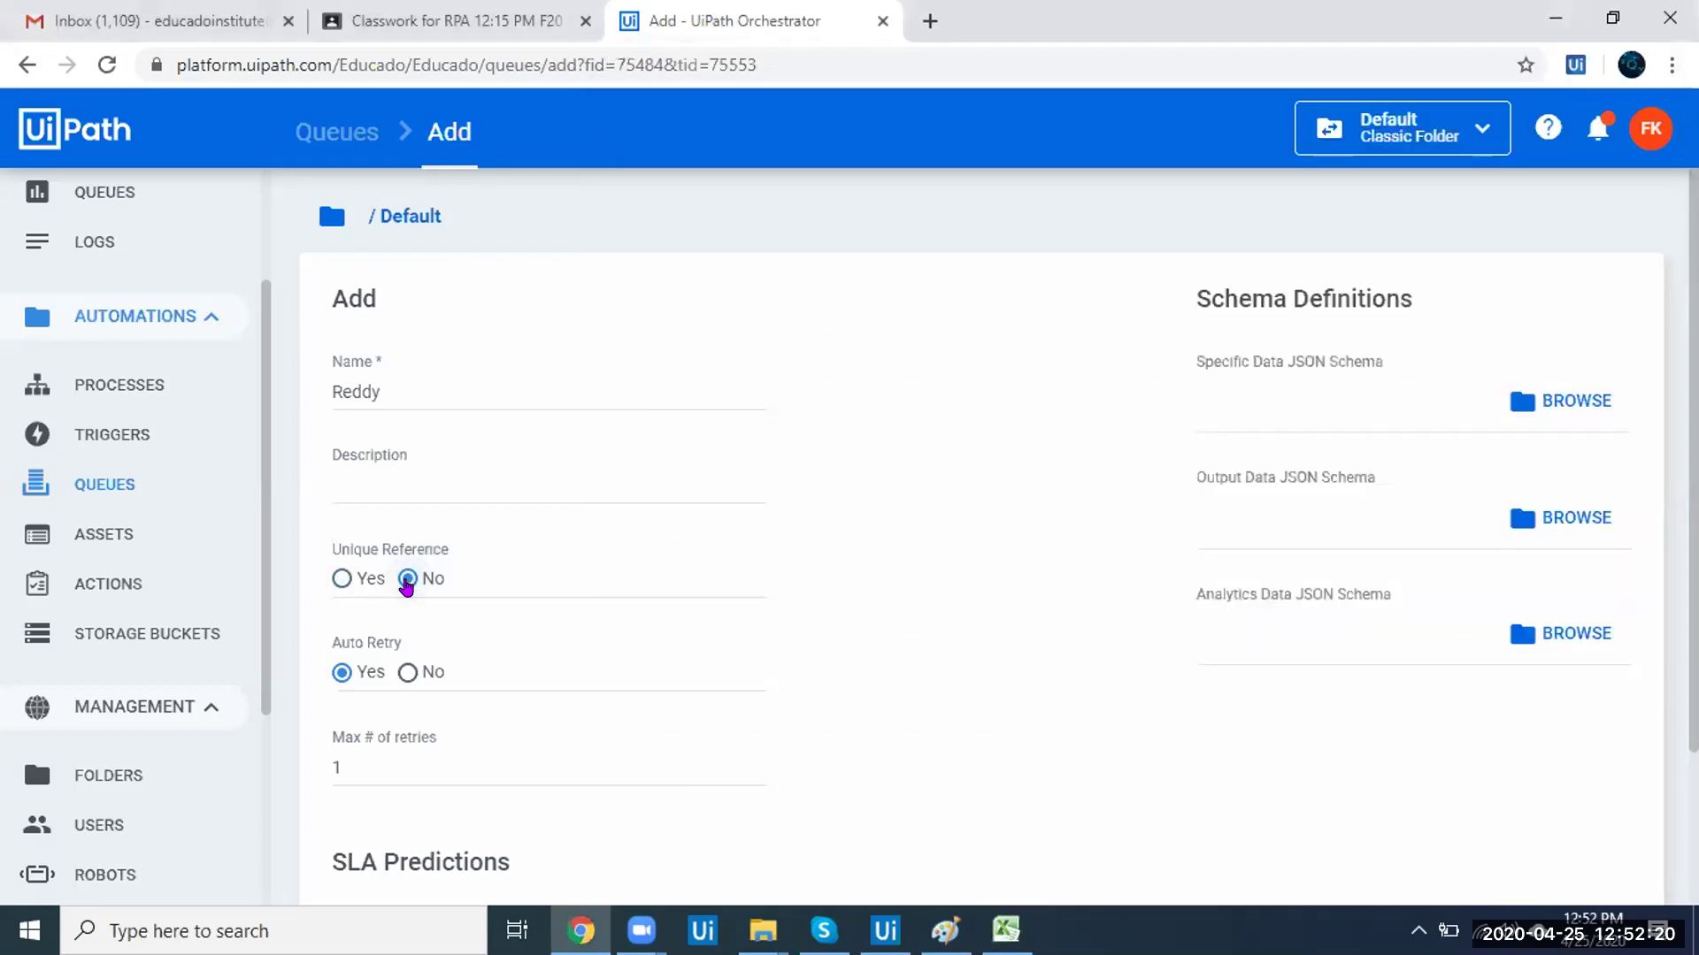
pyautogui.hotkey('alt', 'Tab')
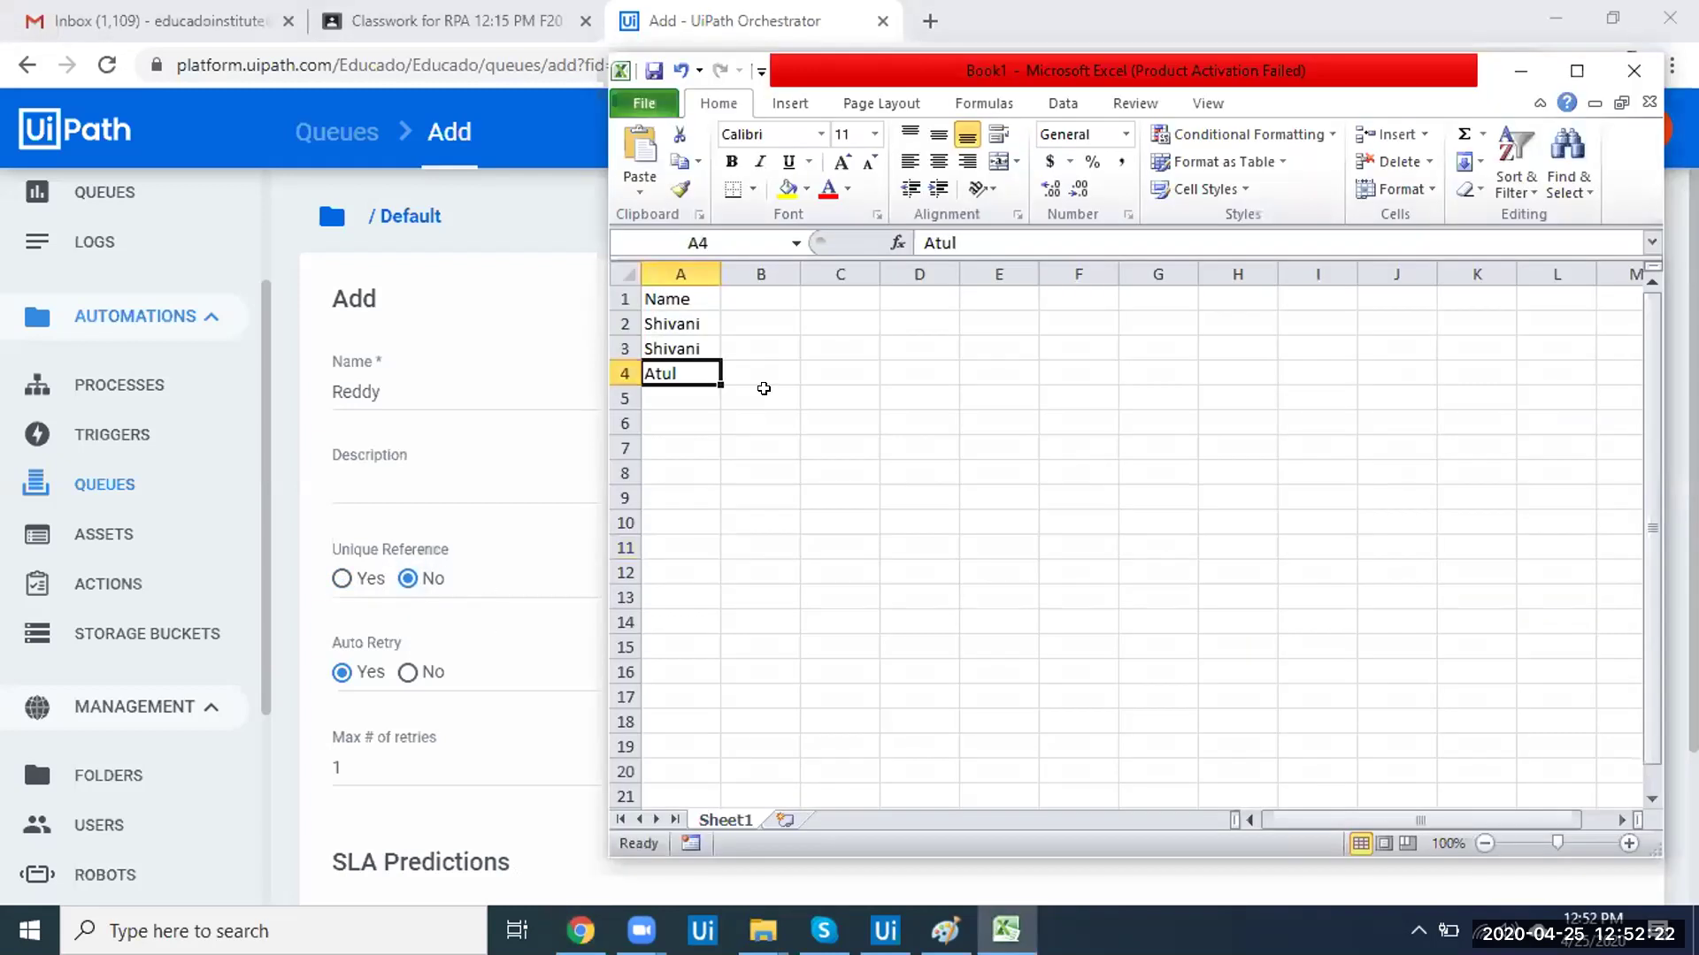
pyautogui.moveTo(688, 301); pyautogui.dragTo(693, 354)
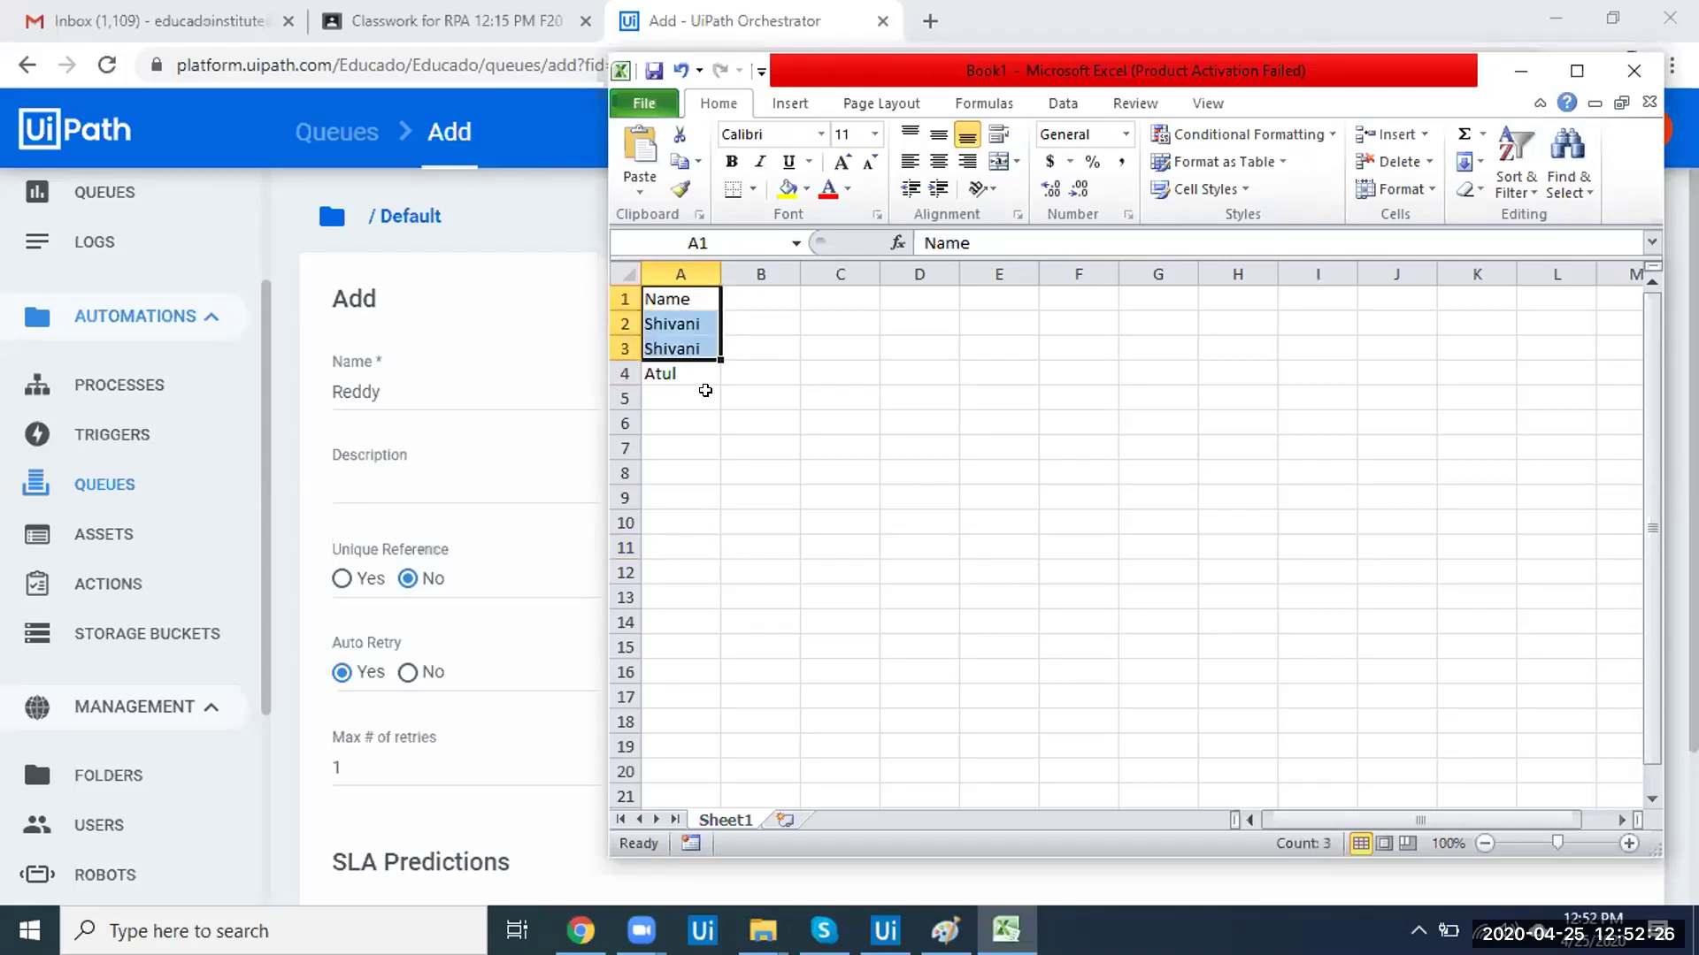
pyautogui.click(705, 415)
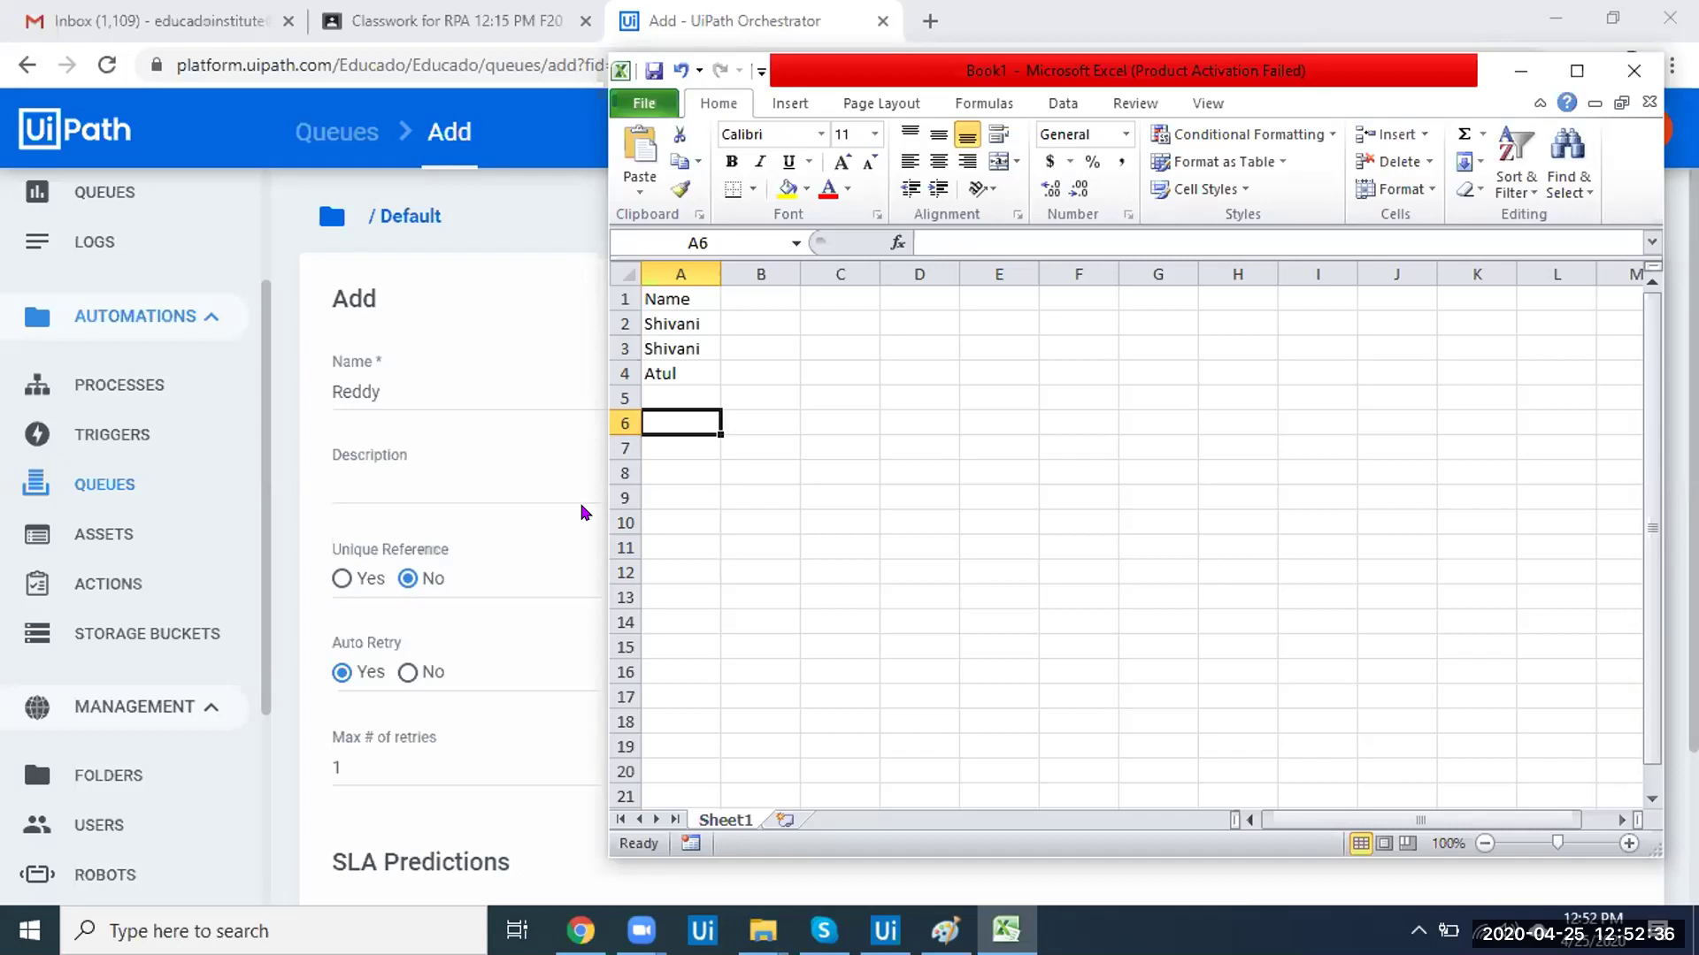
pyautogui.moveTo(681, 299); pyautogui.dragTo(683, 396)
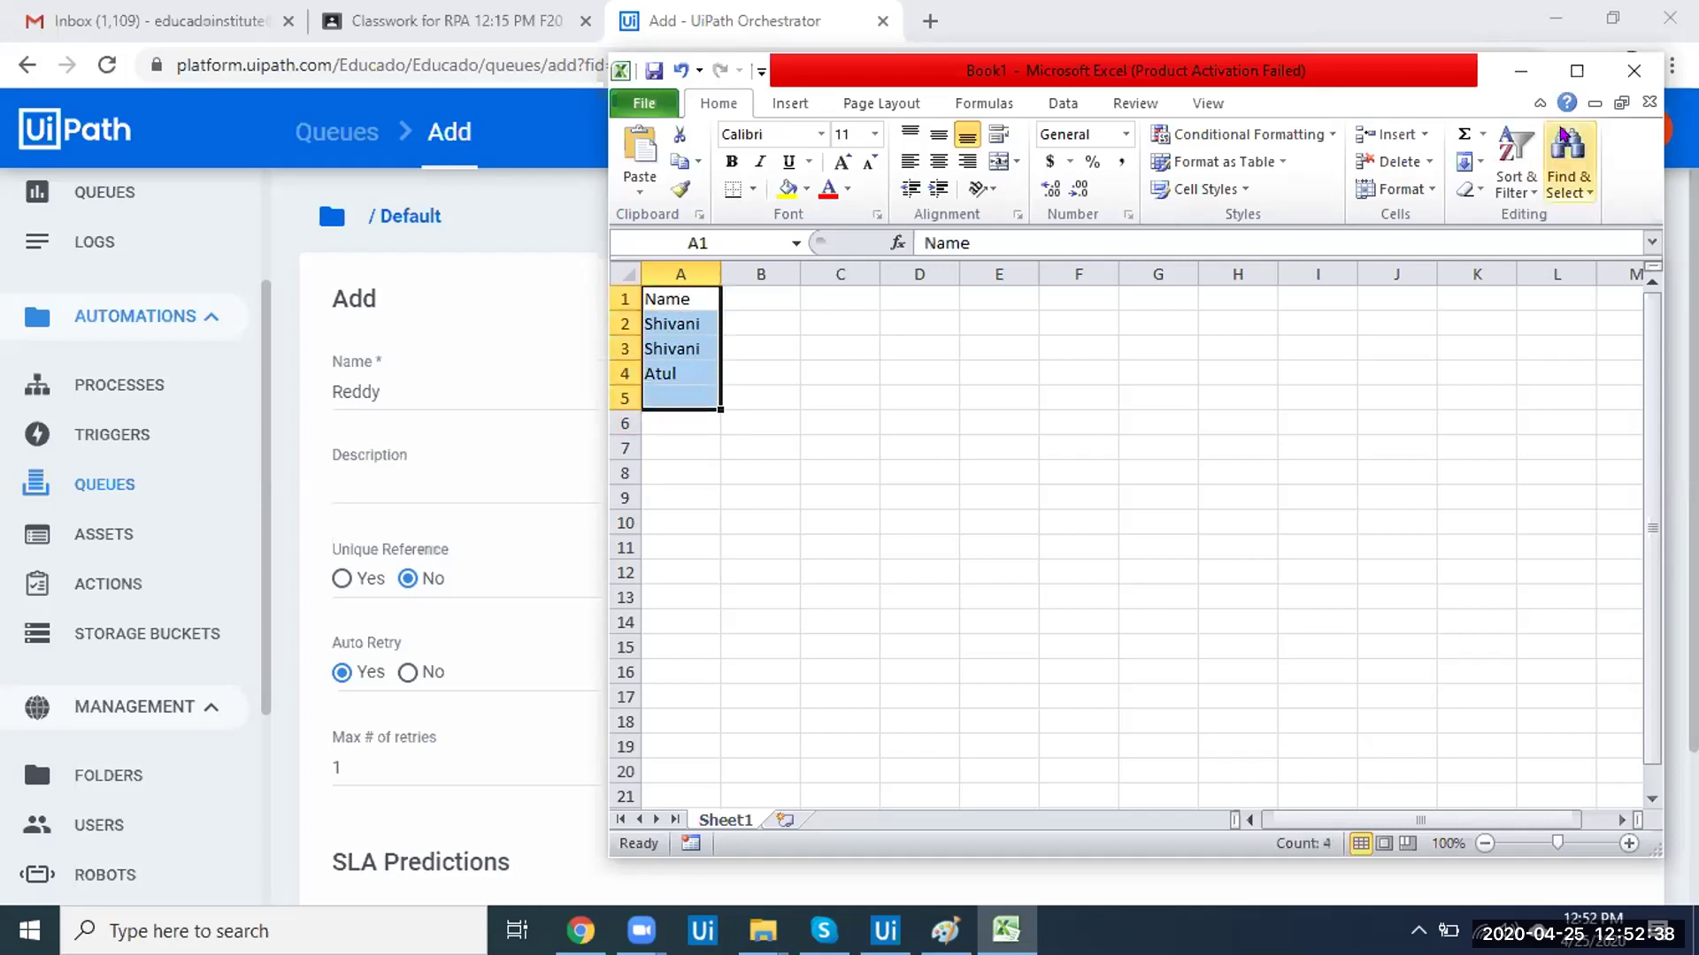
pyautogui.click(1513, 71)
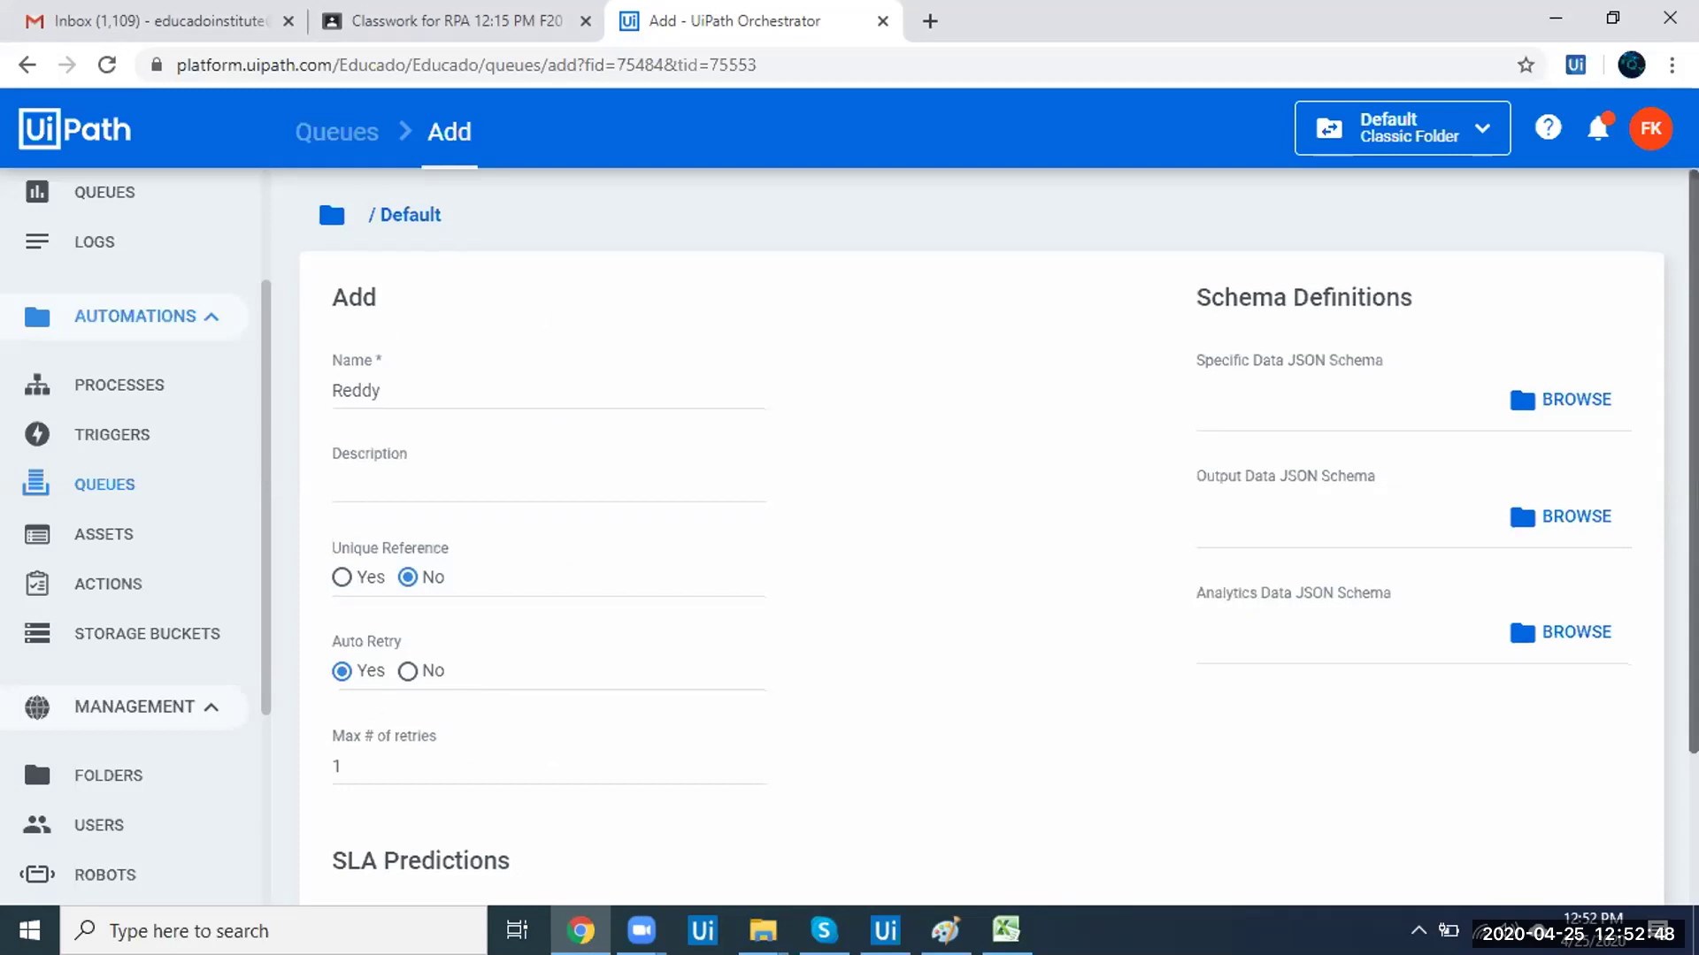
# - Enable SLA predictions with Class1215_EduCado_Testing as the process
pyautogui.scroll(-3, 1354, 511)
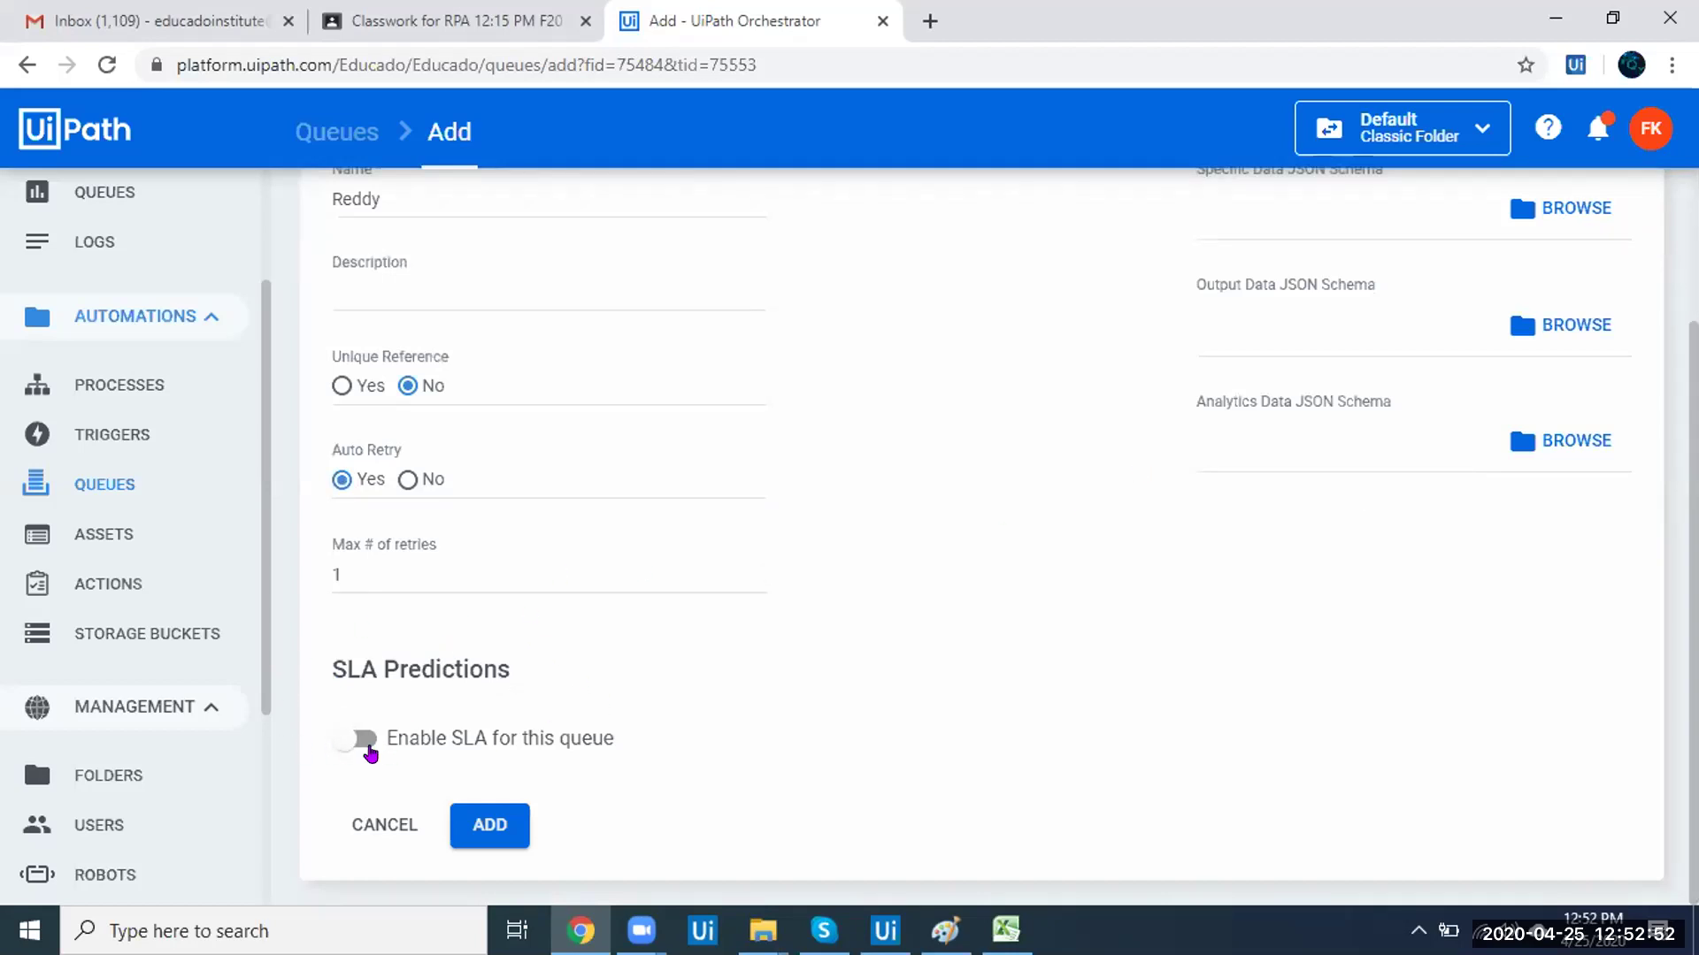
pyautogui.click(366, 744)
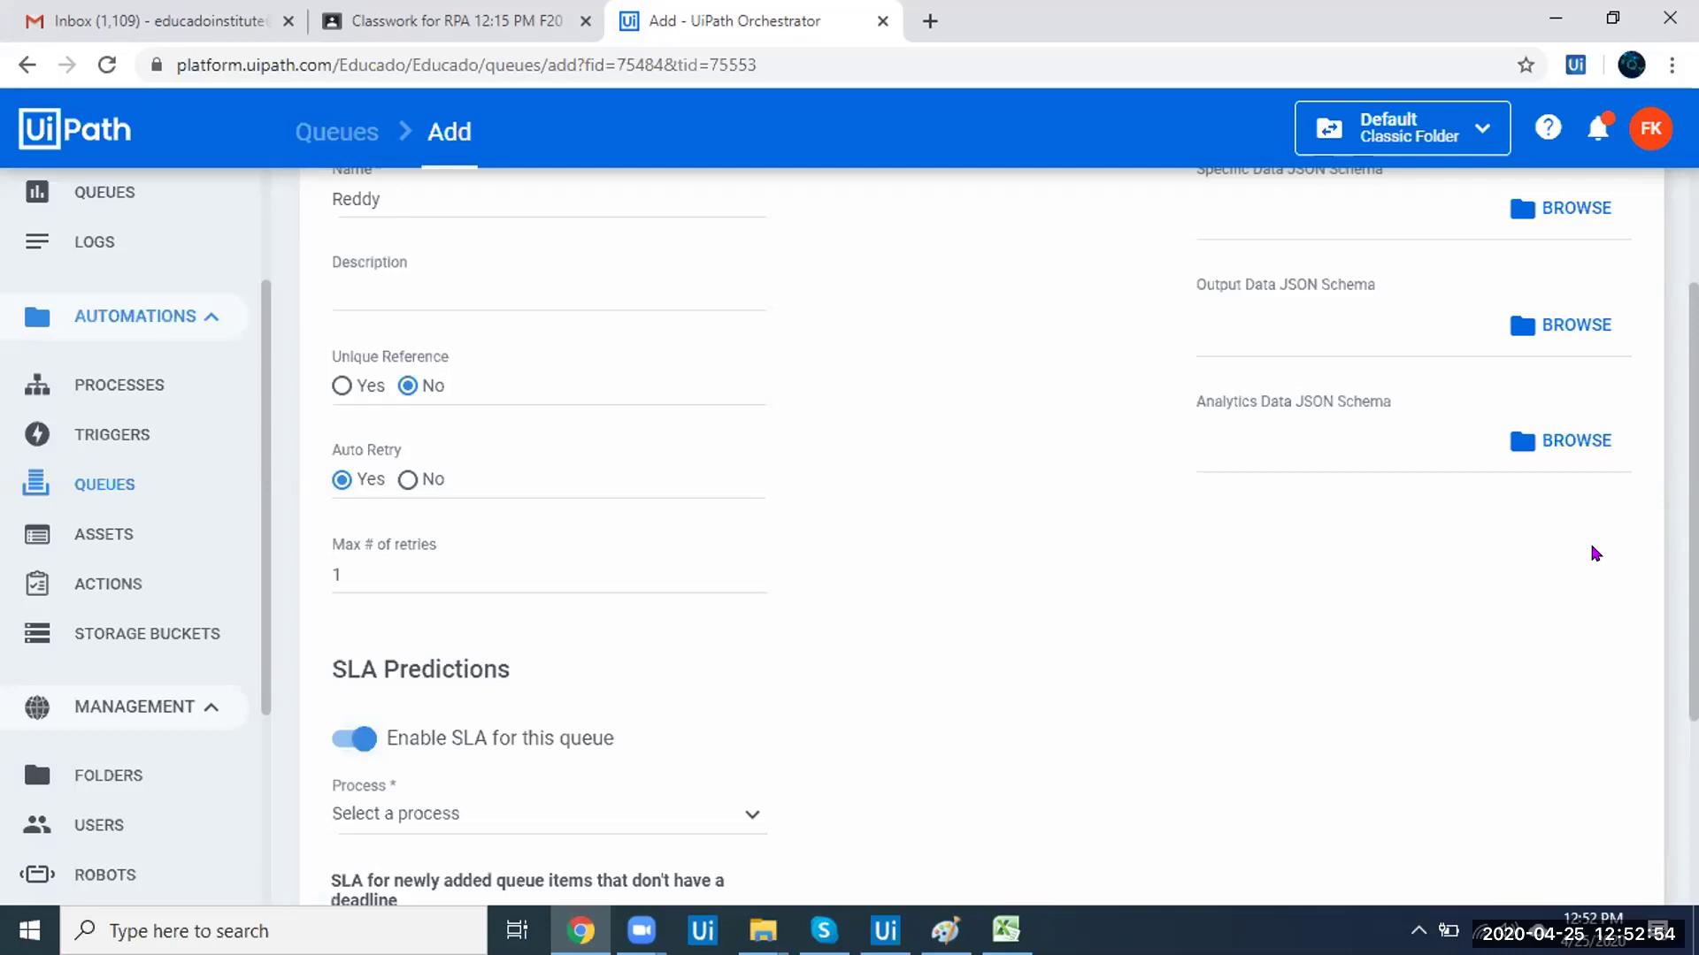
pyautogui.scroll(-3, 1520, 414)
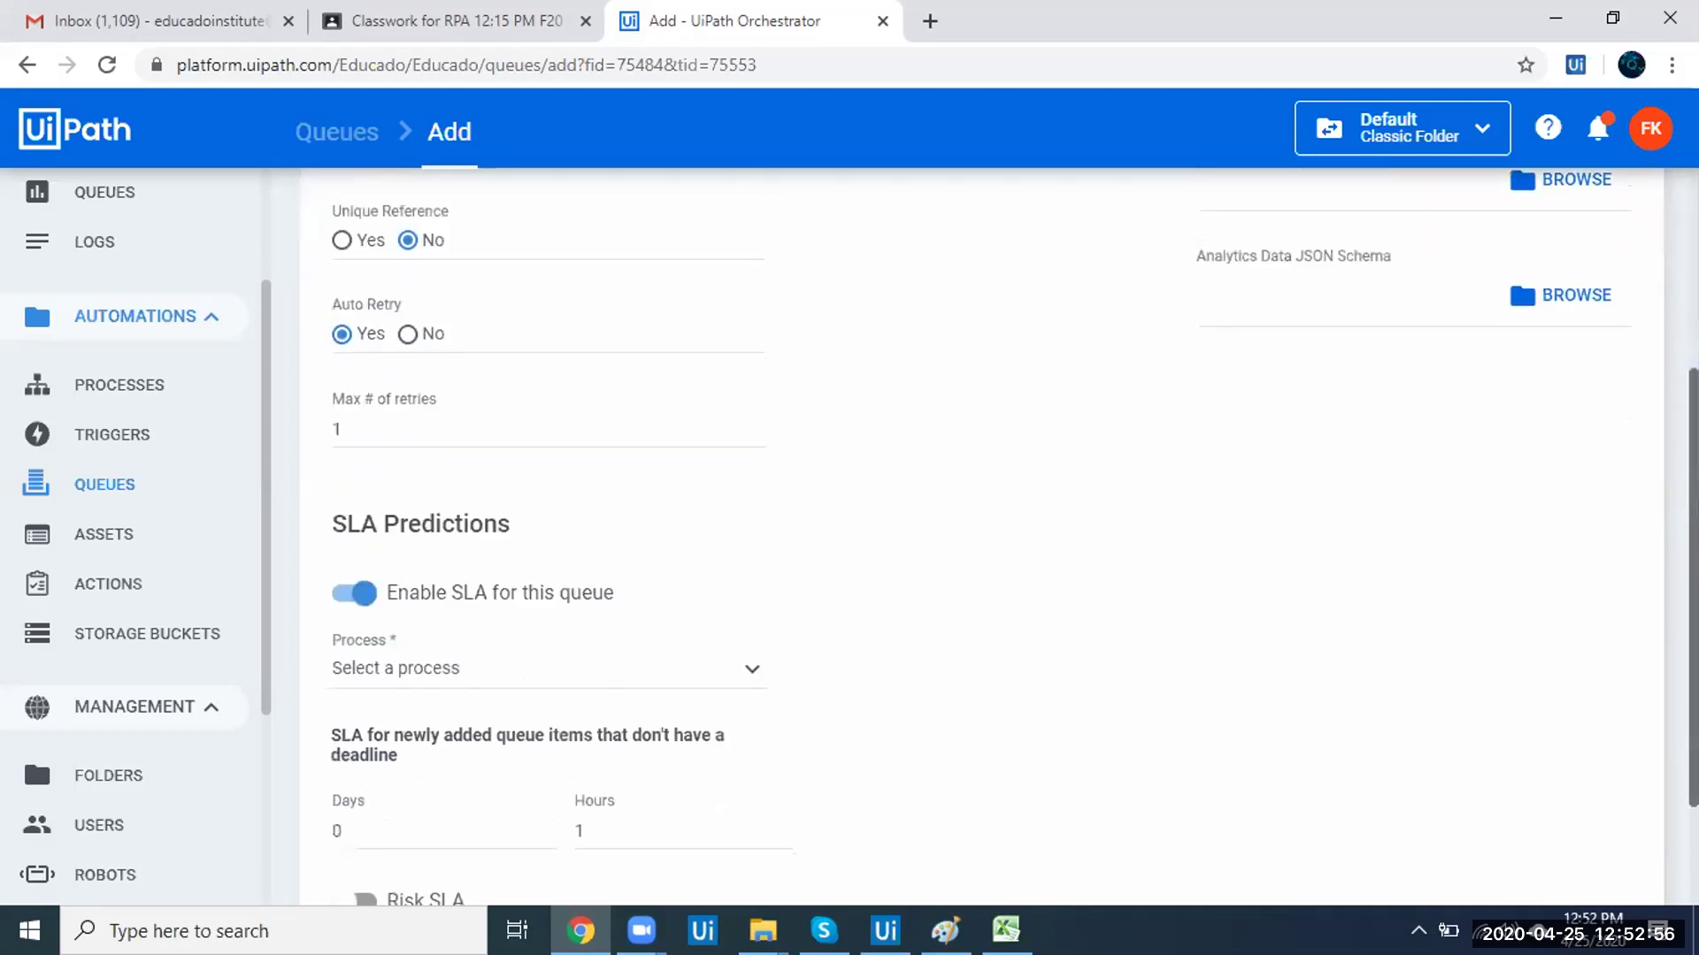
pyautogui.scroll(-1, 982, 531)
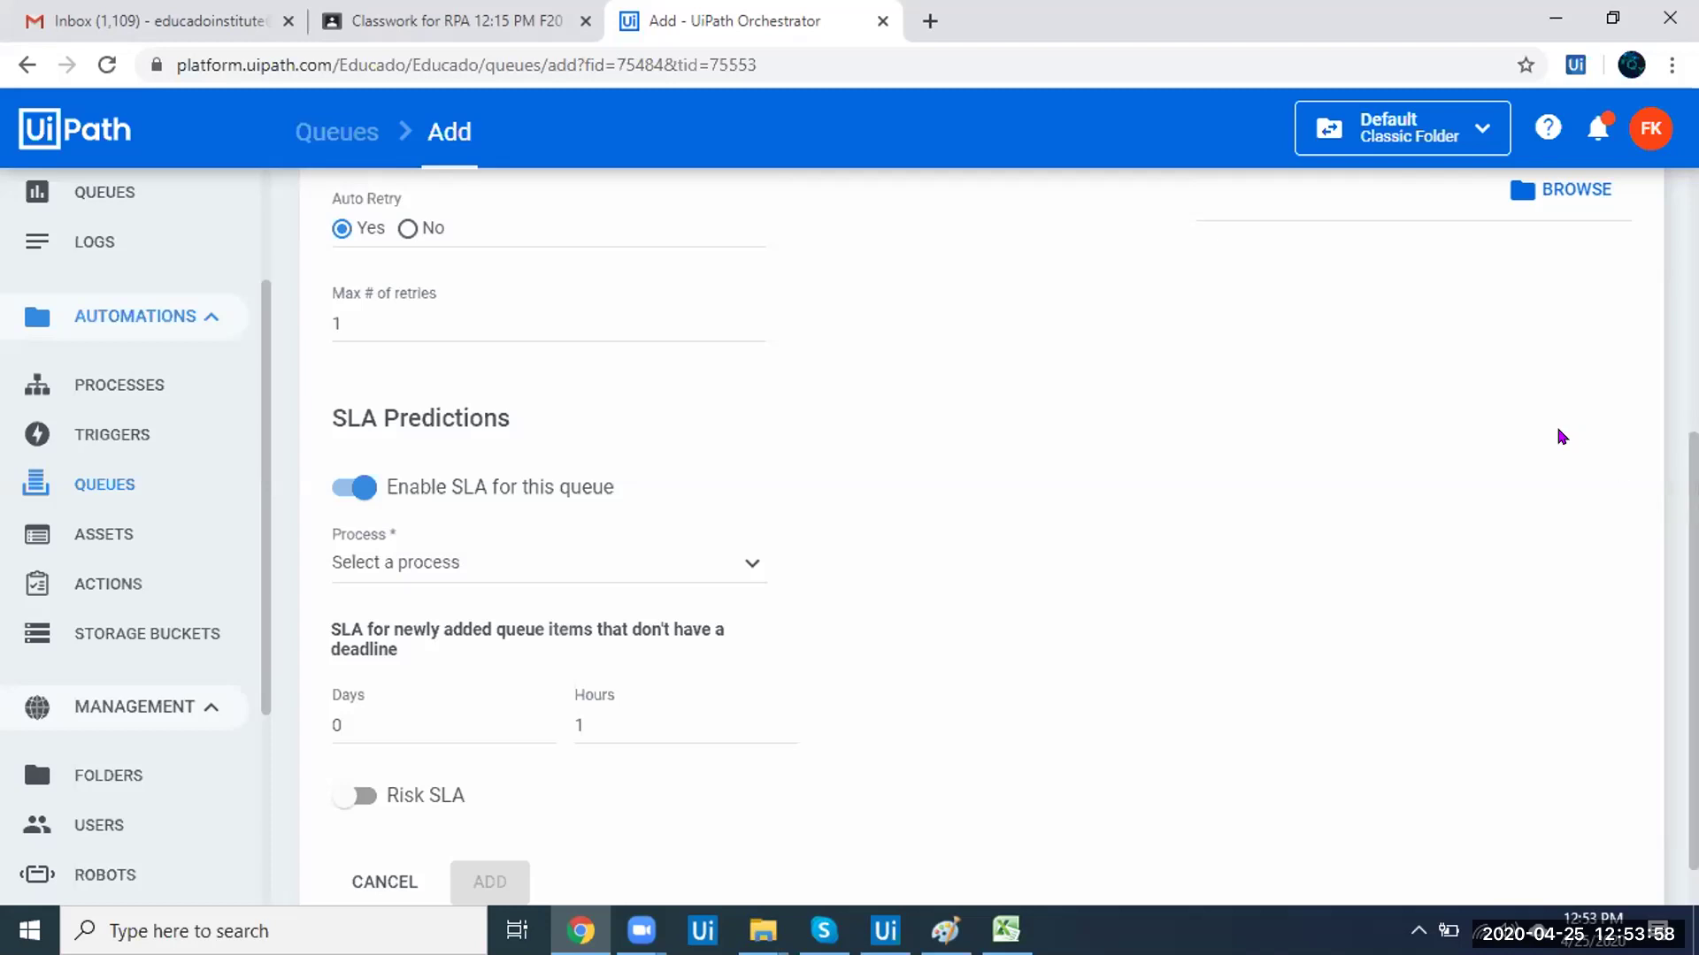
pyautogui.click(747, 569)
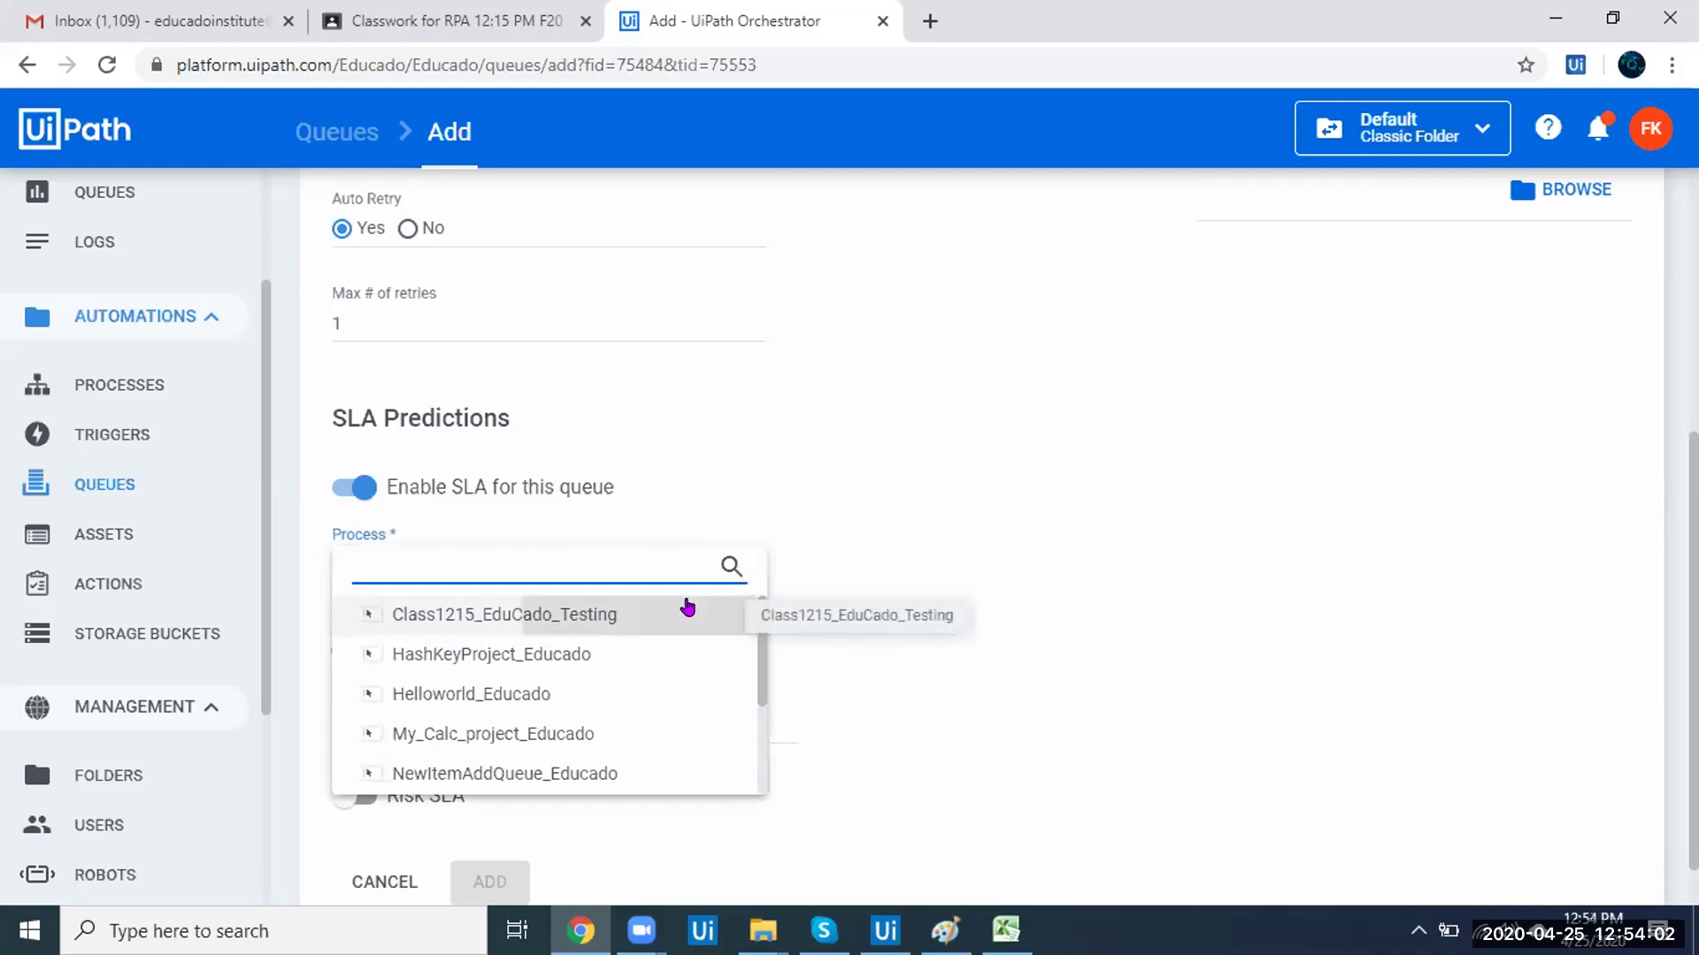
pyautogui.click(687, 610)
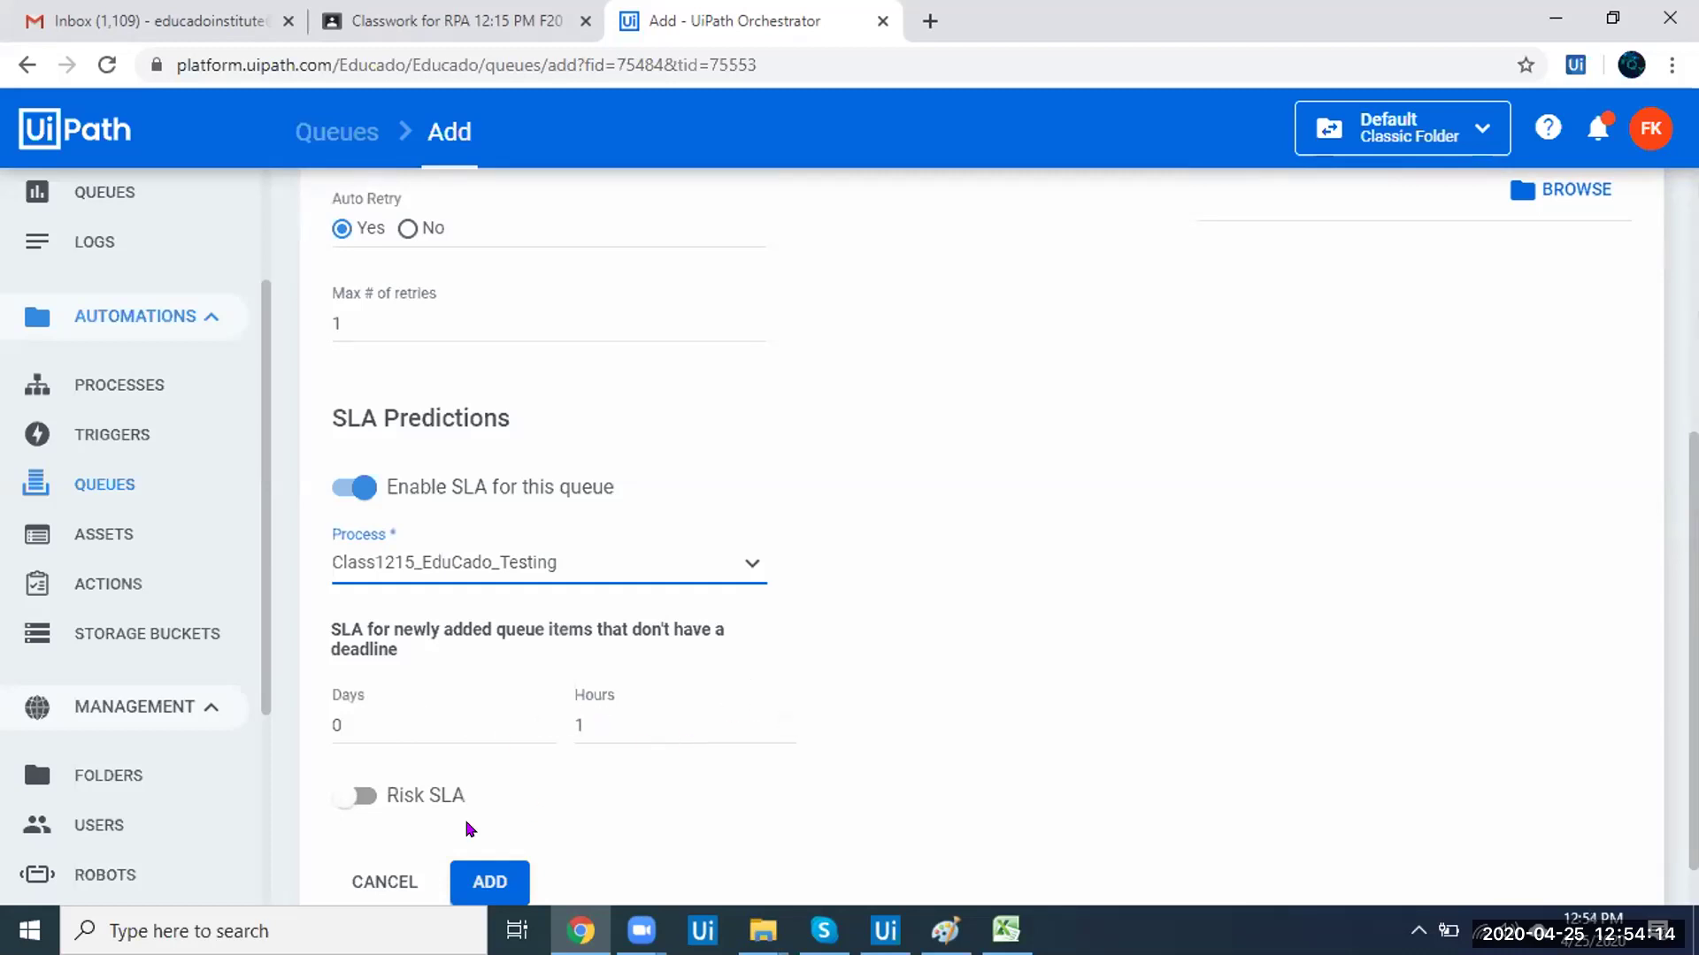
# - Cancel but choose to stay on the form, then turn SLA predictions off
pyautogui.click(431, 864)
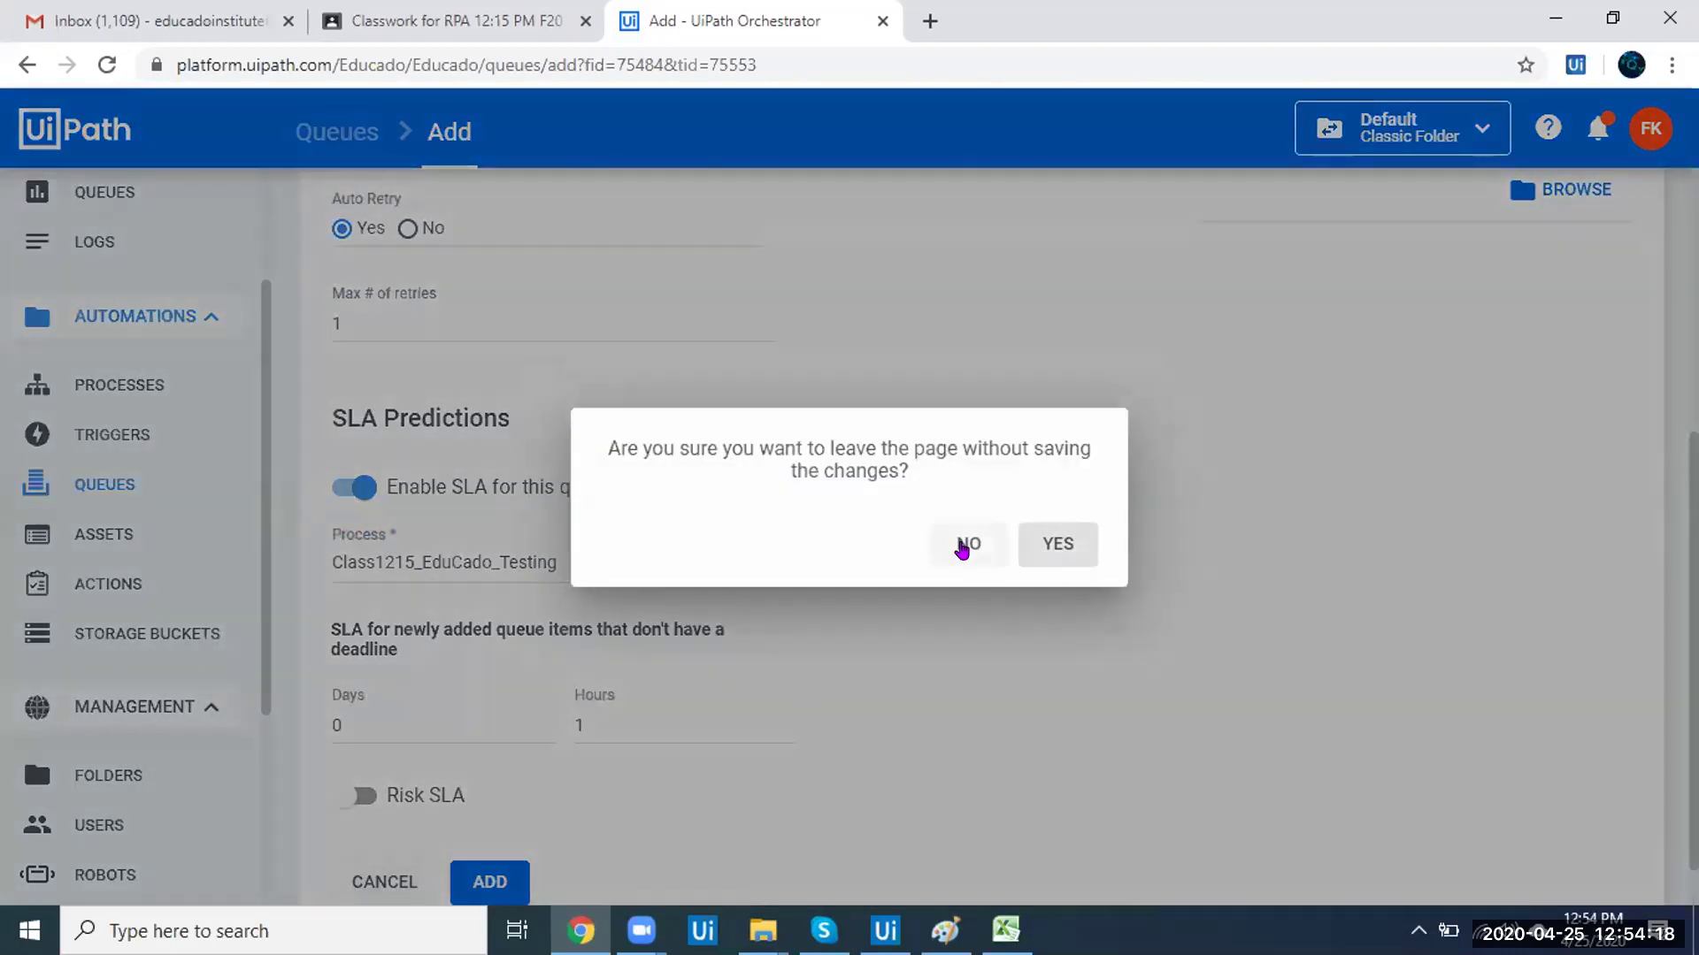
pyautogui.click(963, 543)
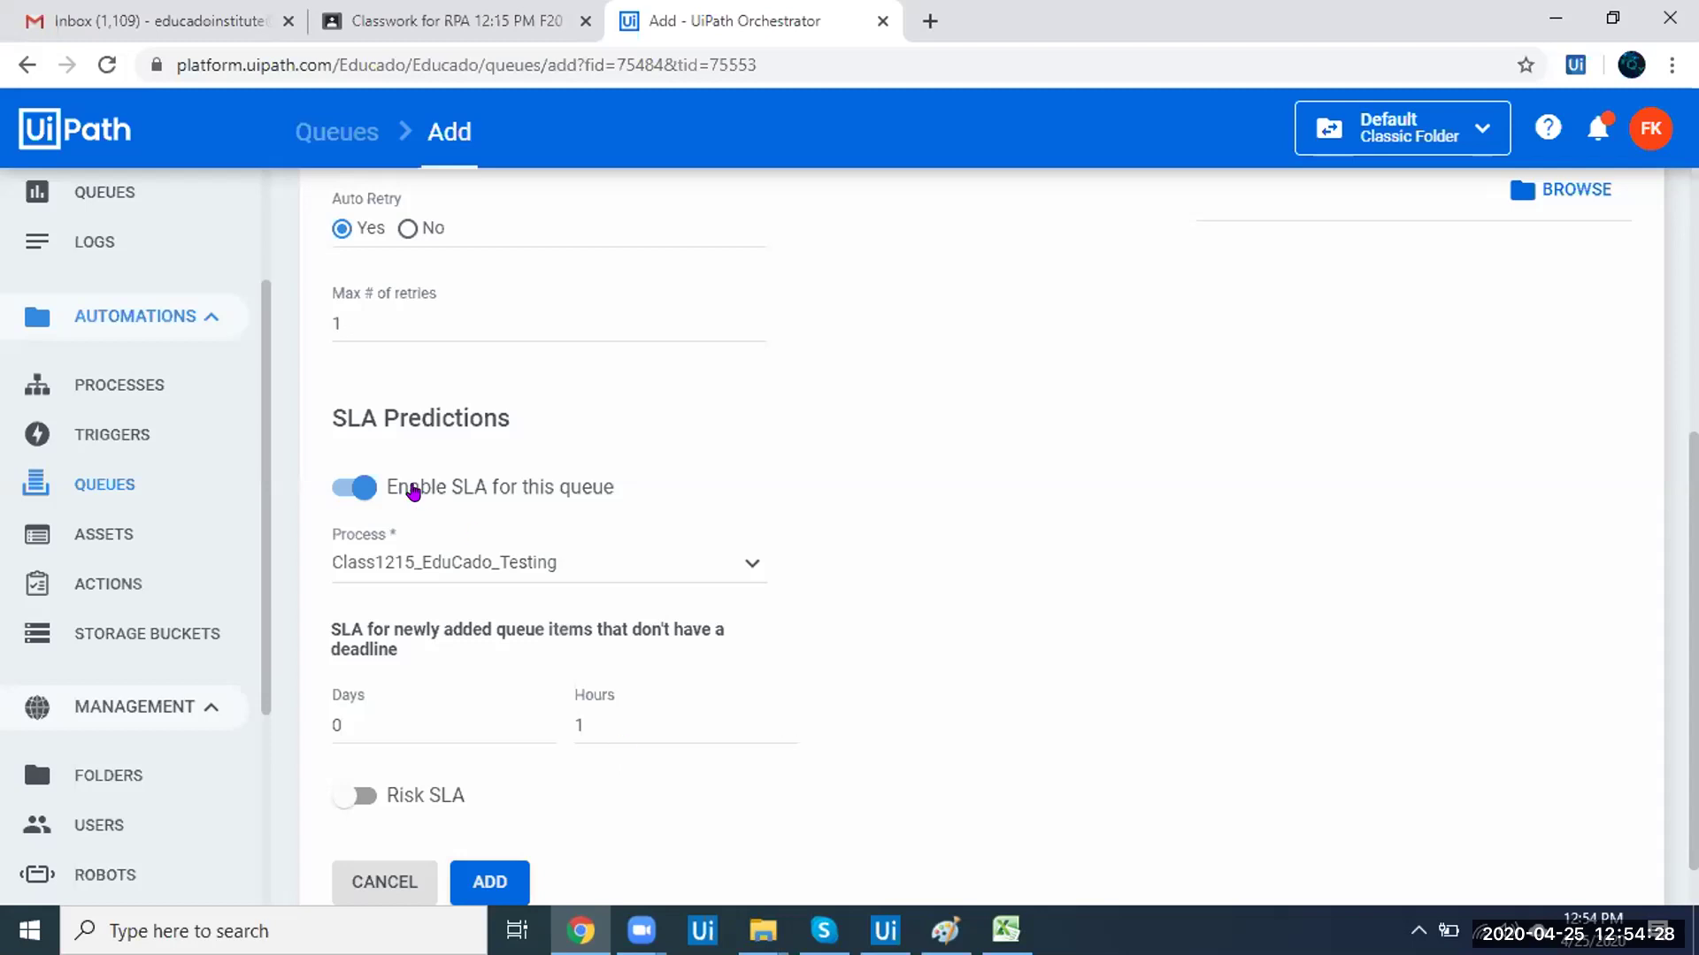
pyautogui.click(334, 488)
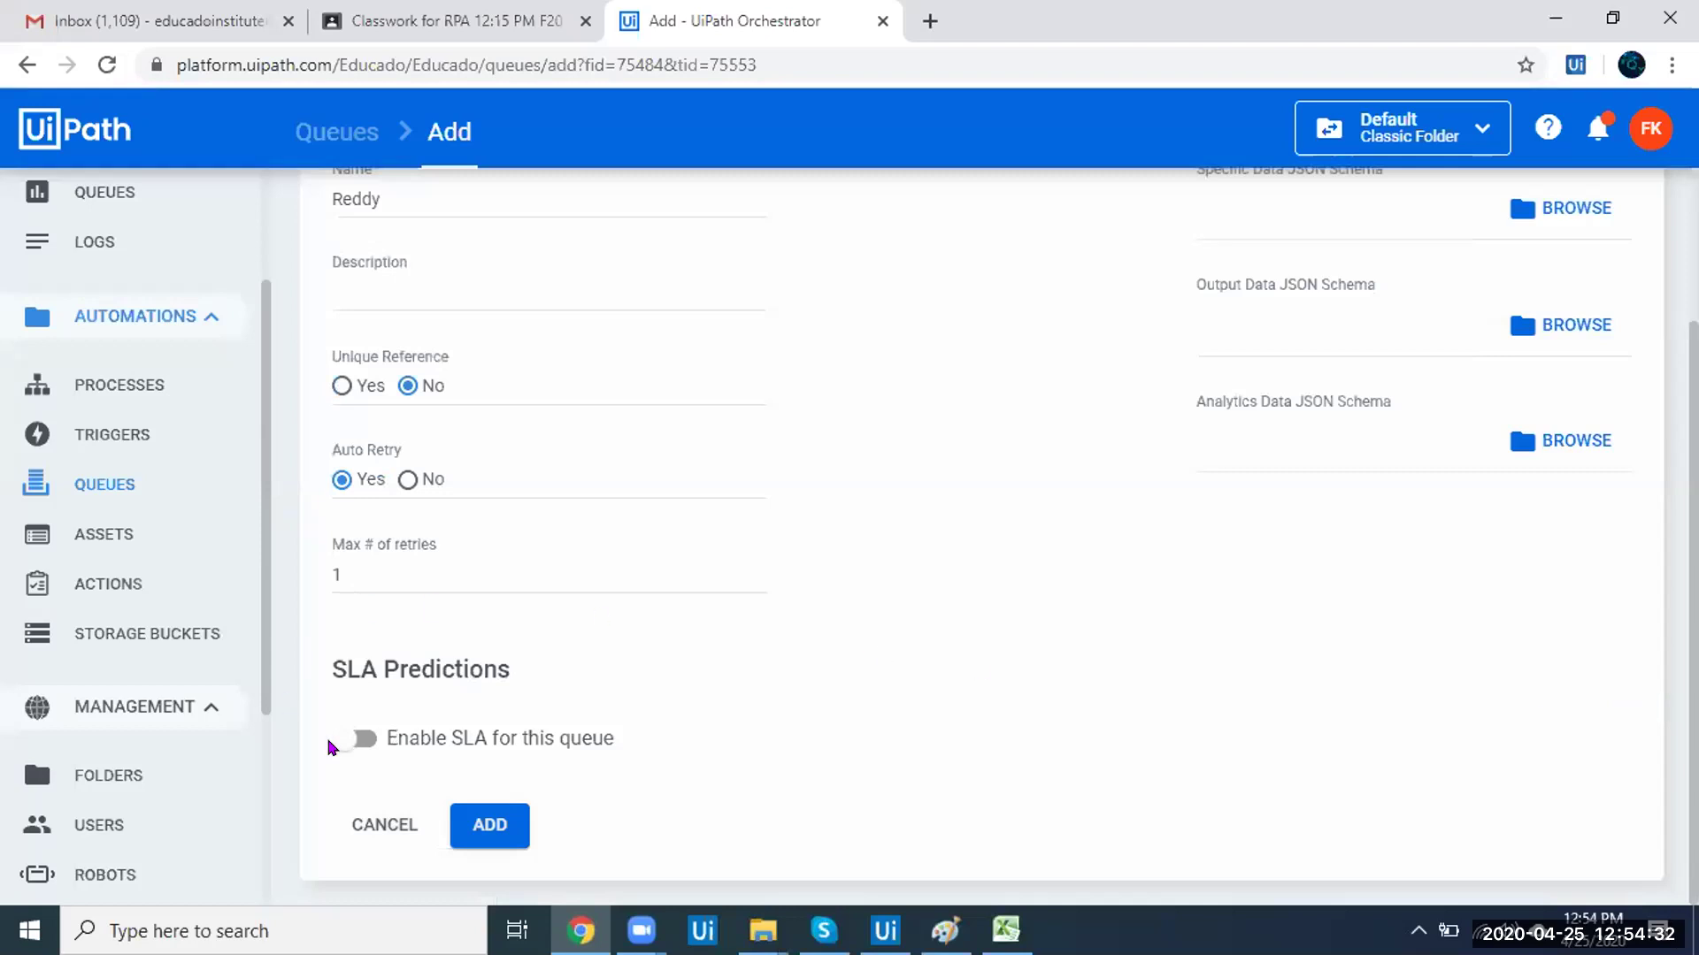
pyautogui.scroll(2, 999, 537)
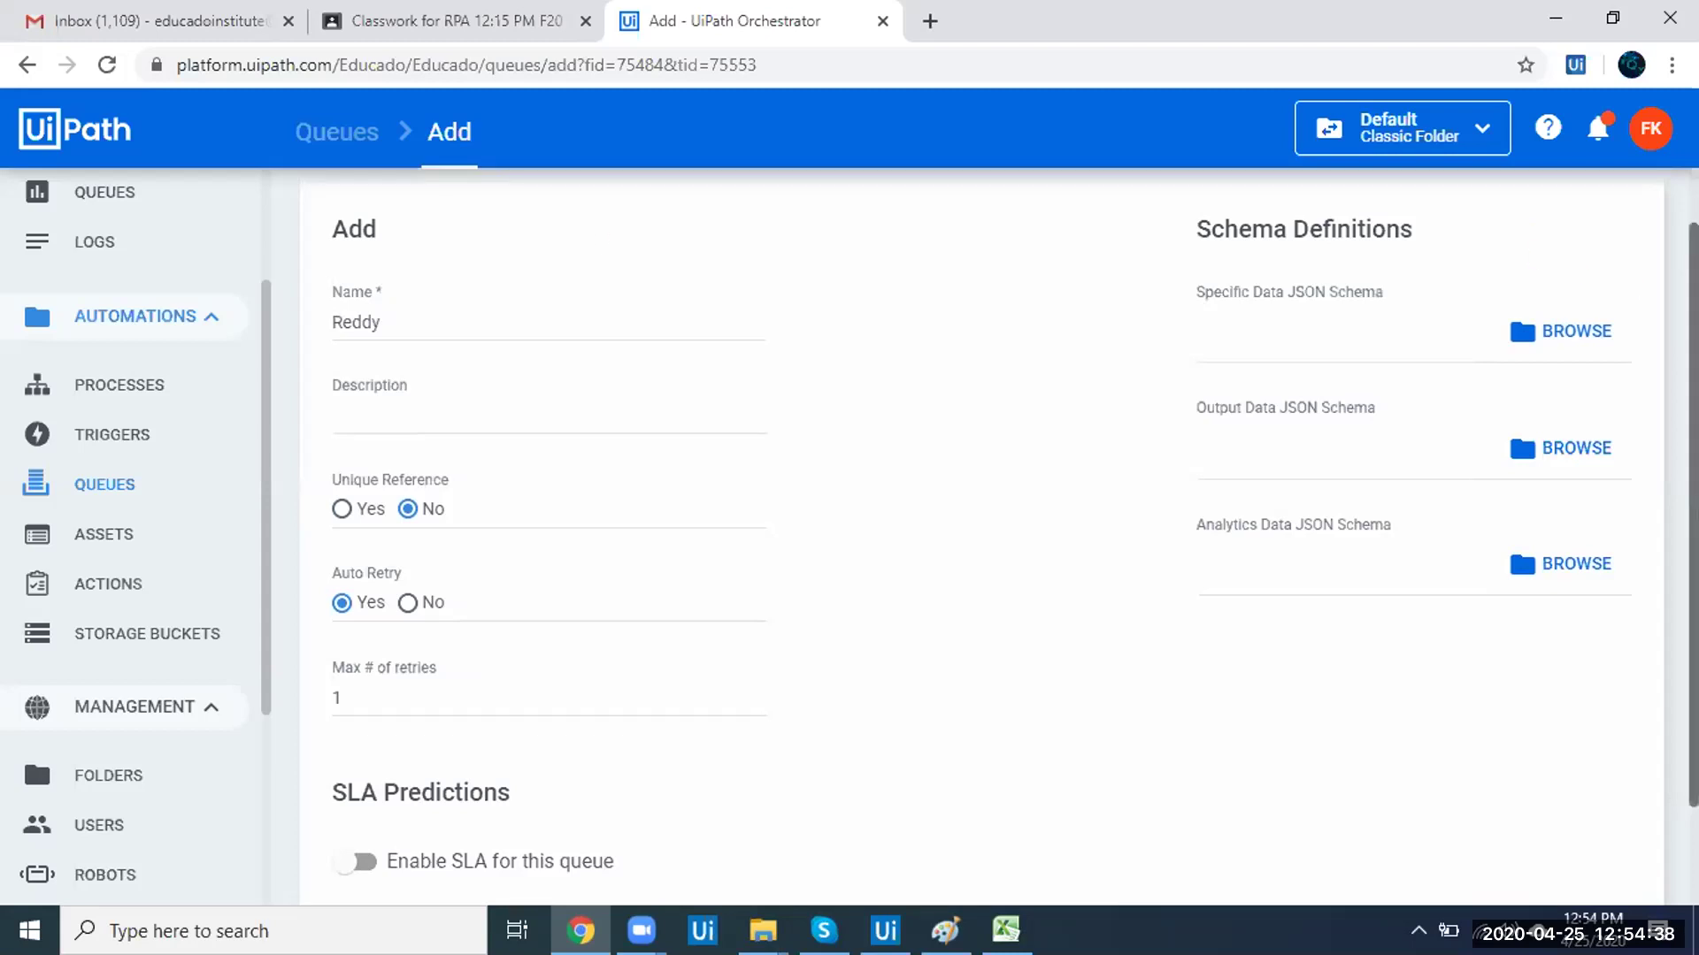
pyautogui.scroll(-2, 1681, 301)
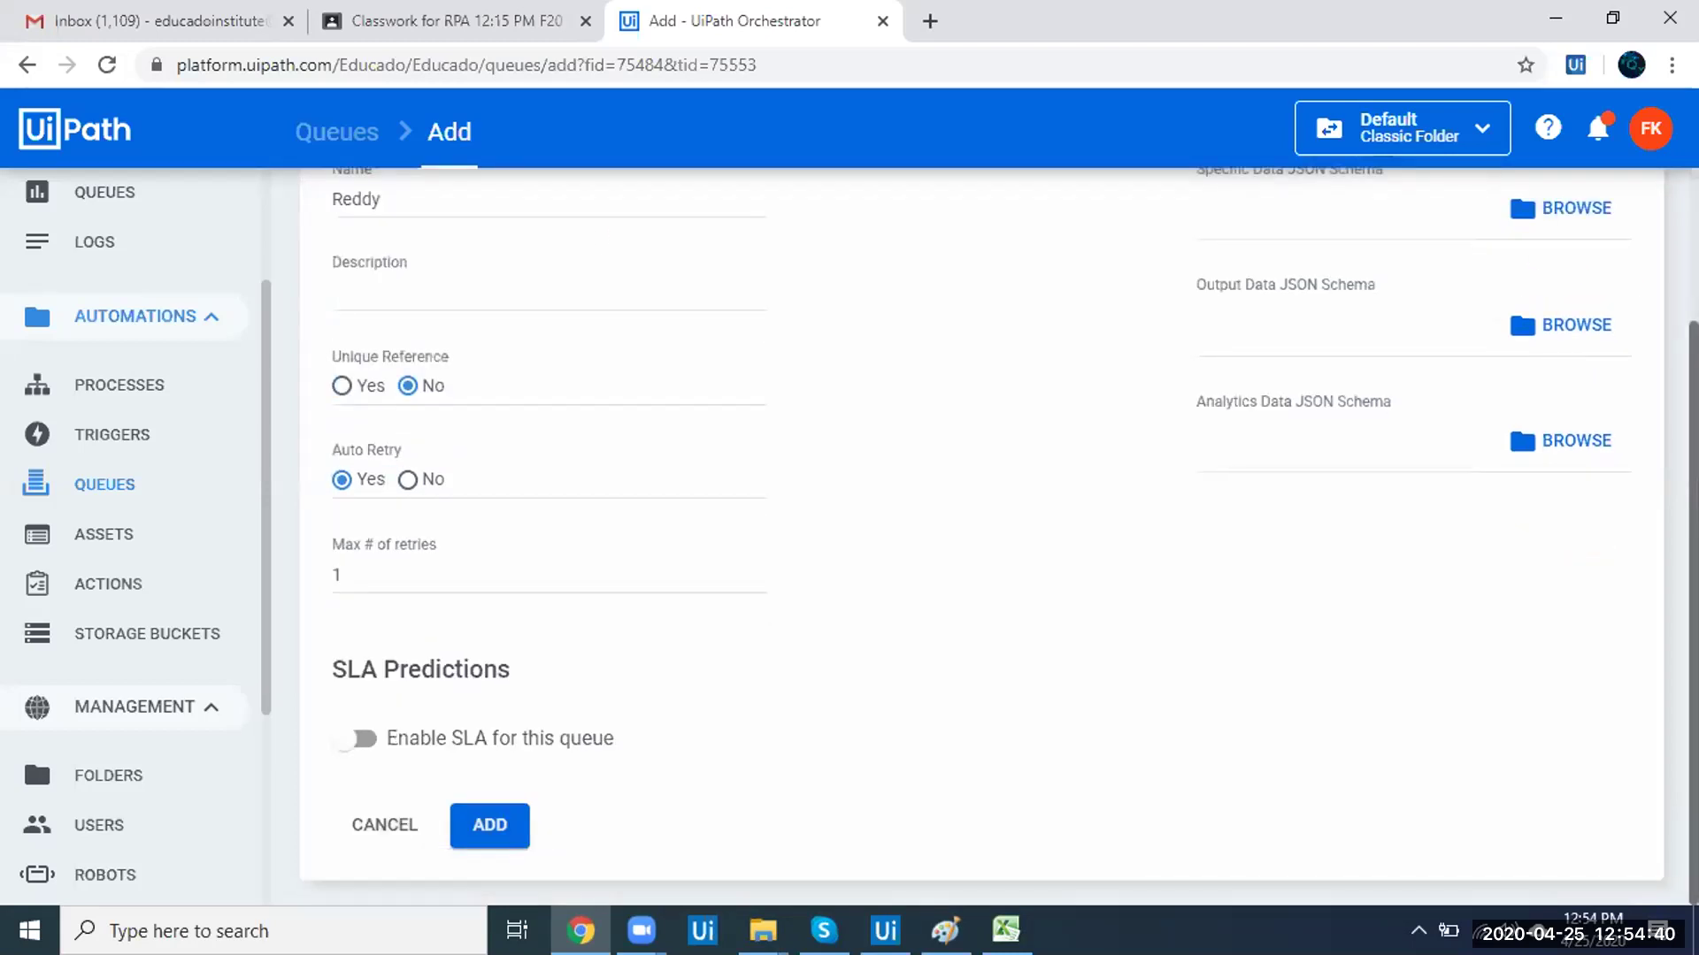
pyautogui.scroll(2, 1520, 414)
pyautogui.scroll(1, 1520, 347)
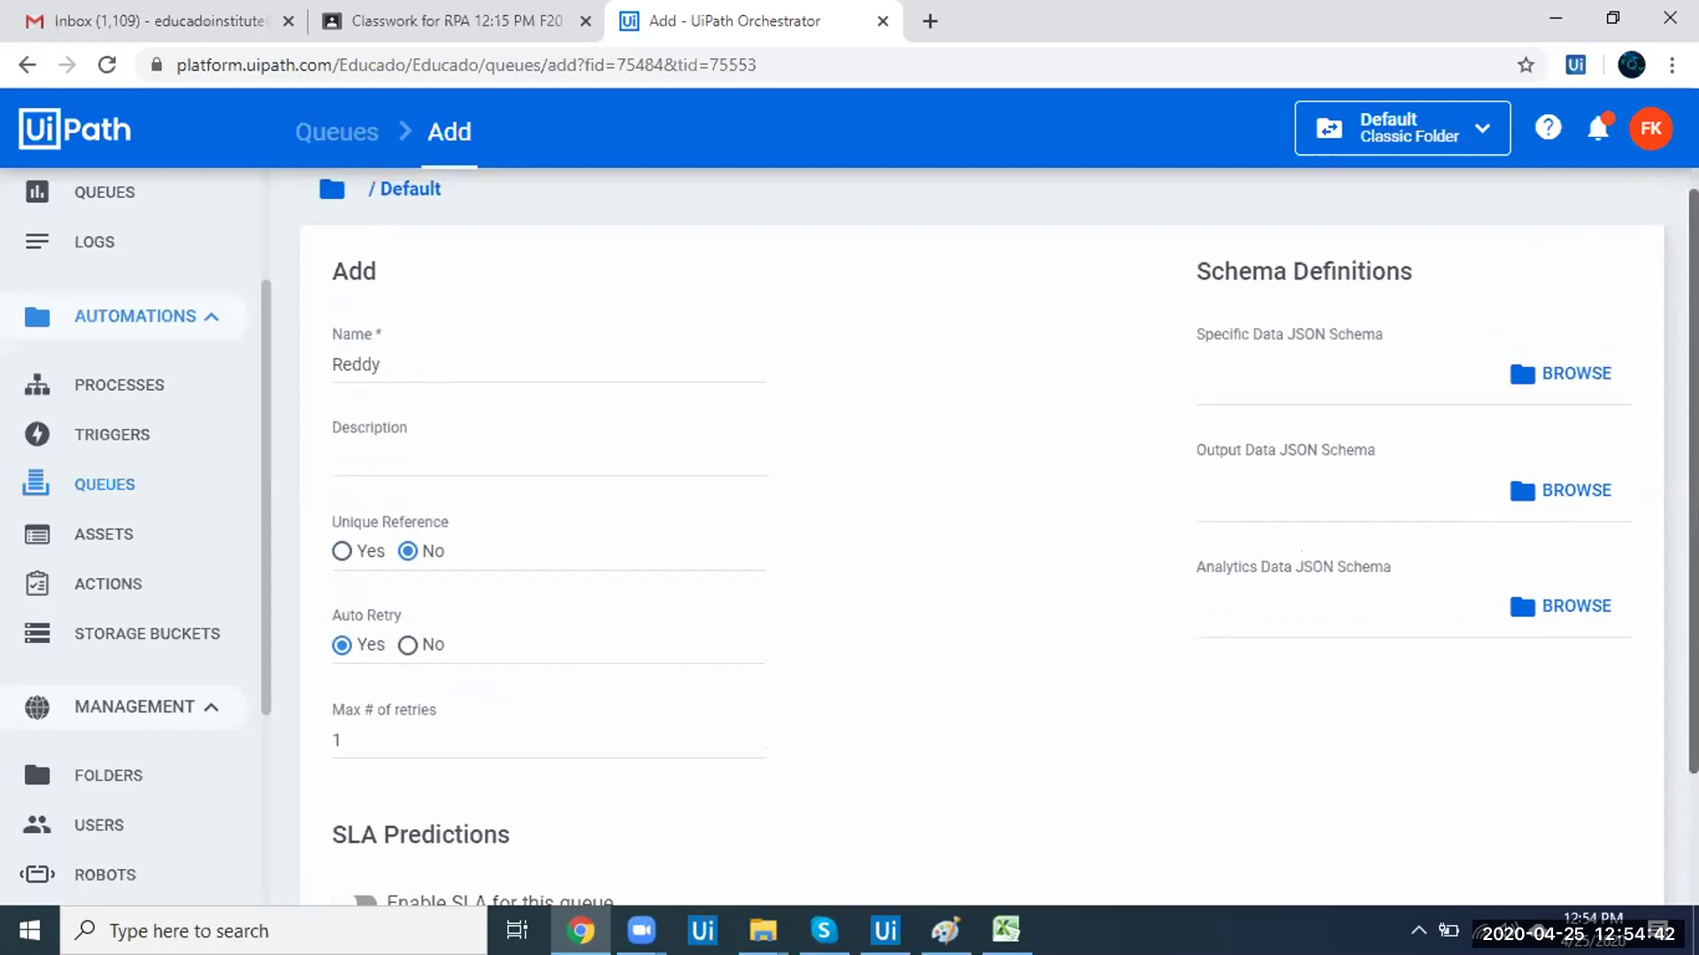
pyautogui.scroll(-3, 1520, 347)
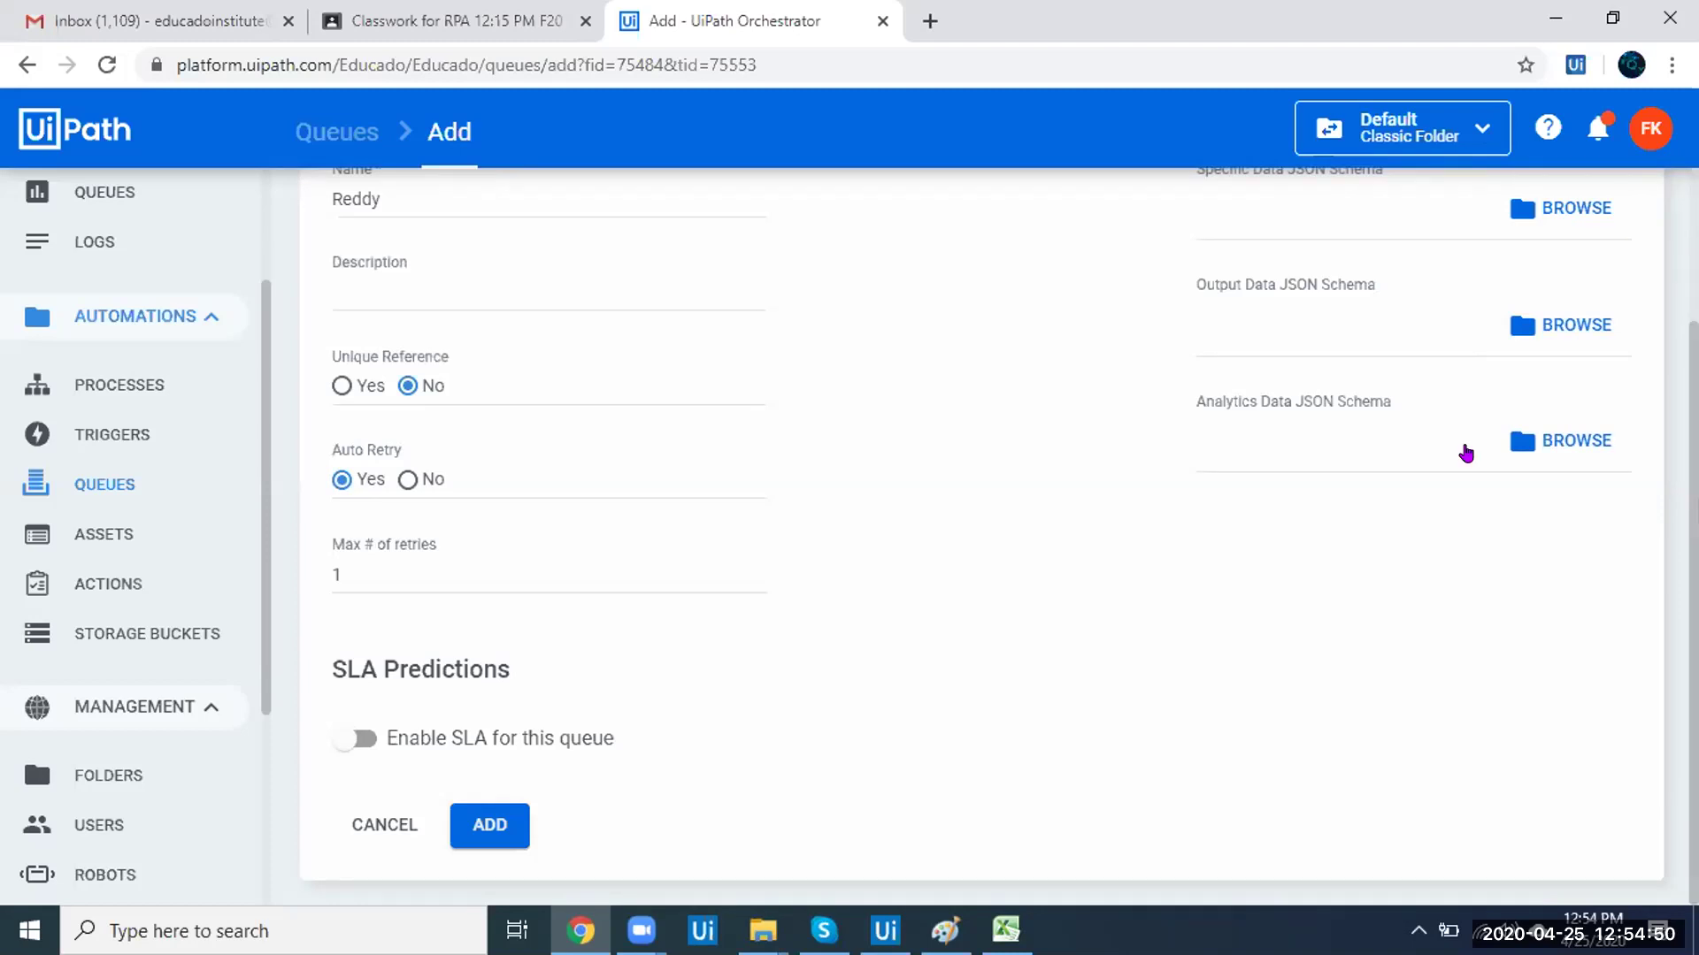
pyautogui.click(365, 743)
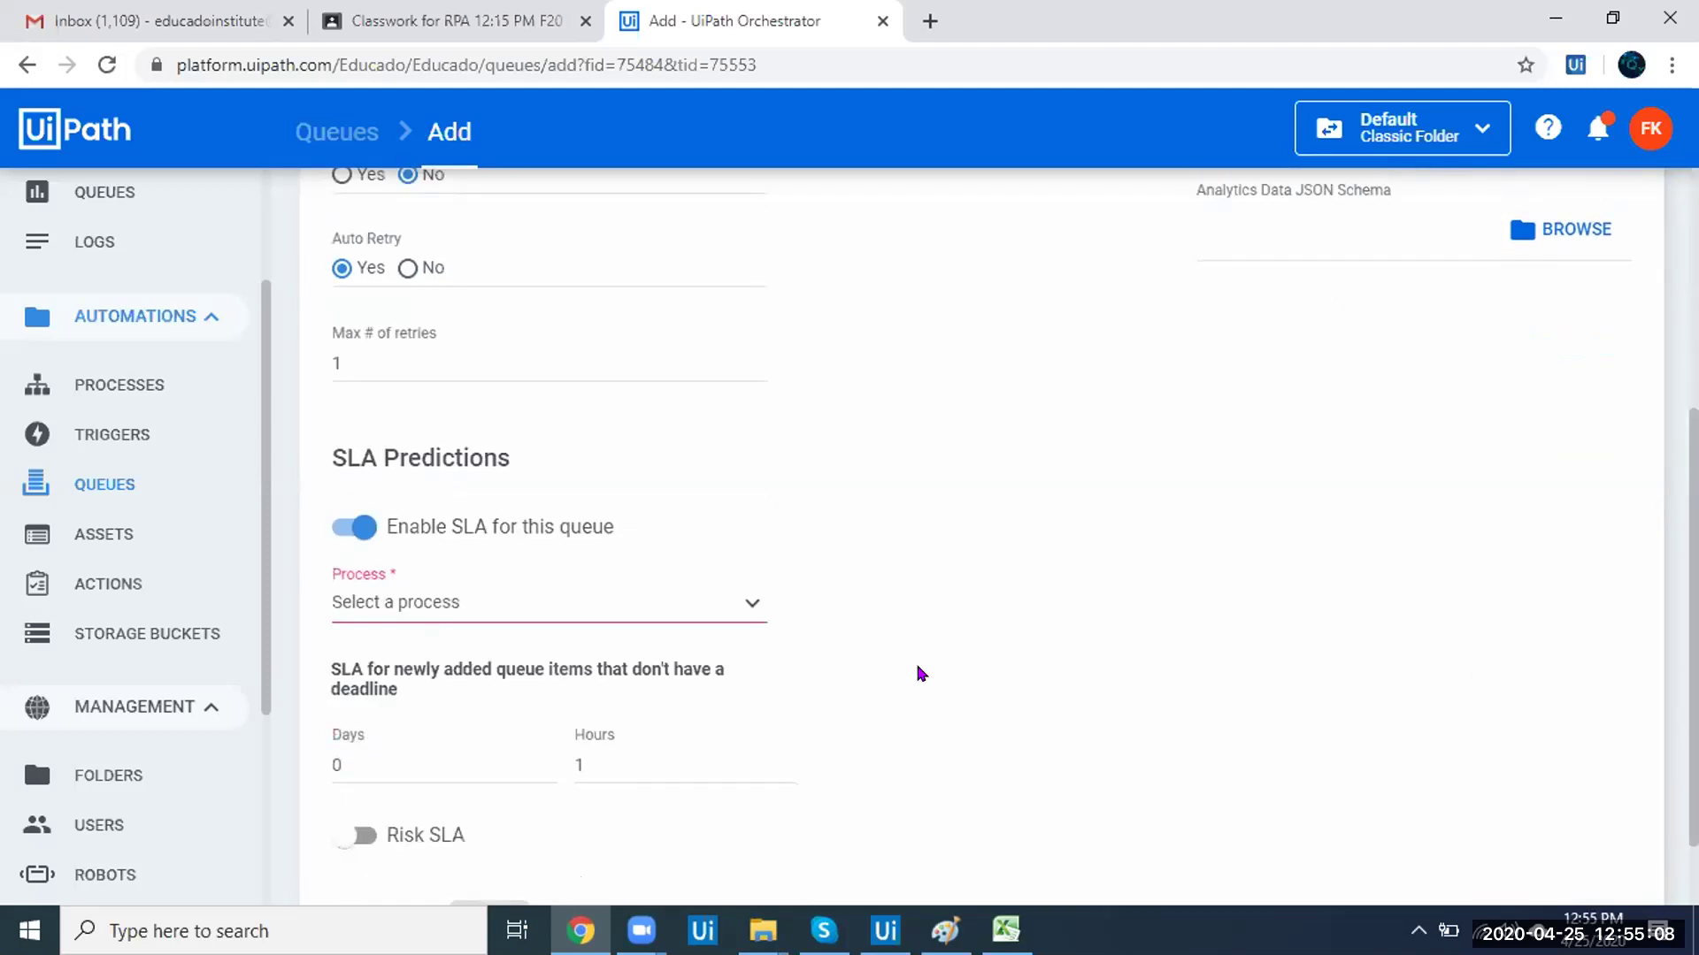
pyautogui.click(346, 529)
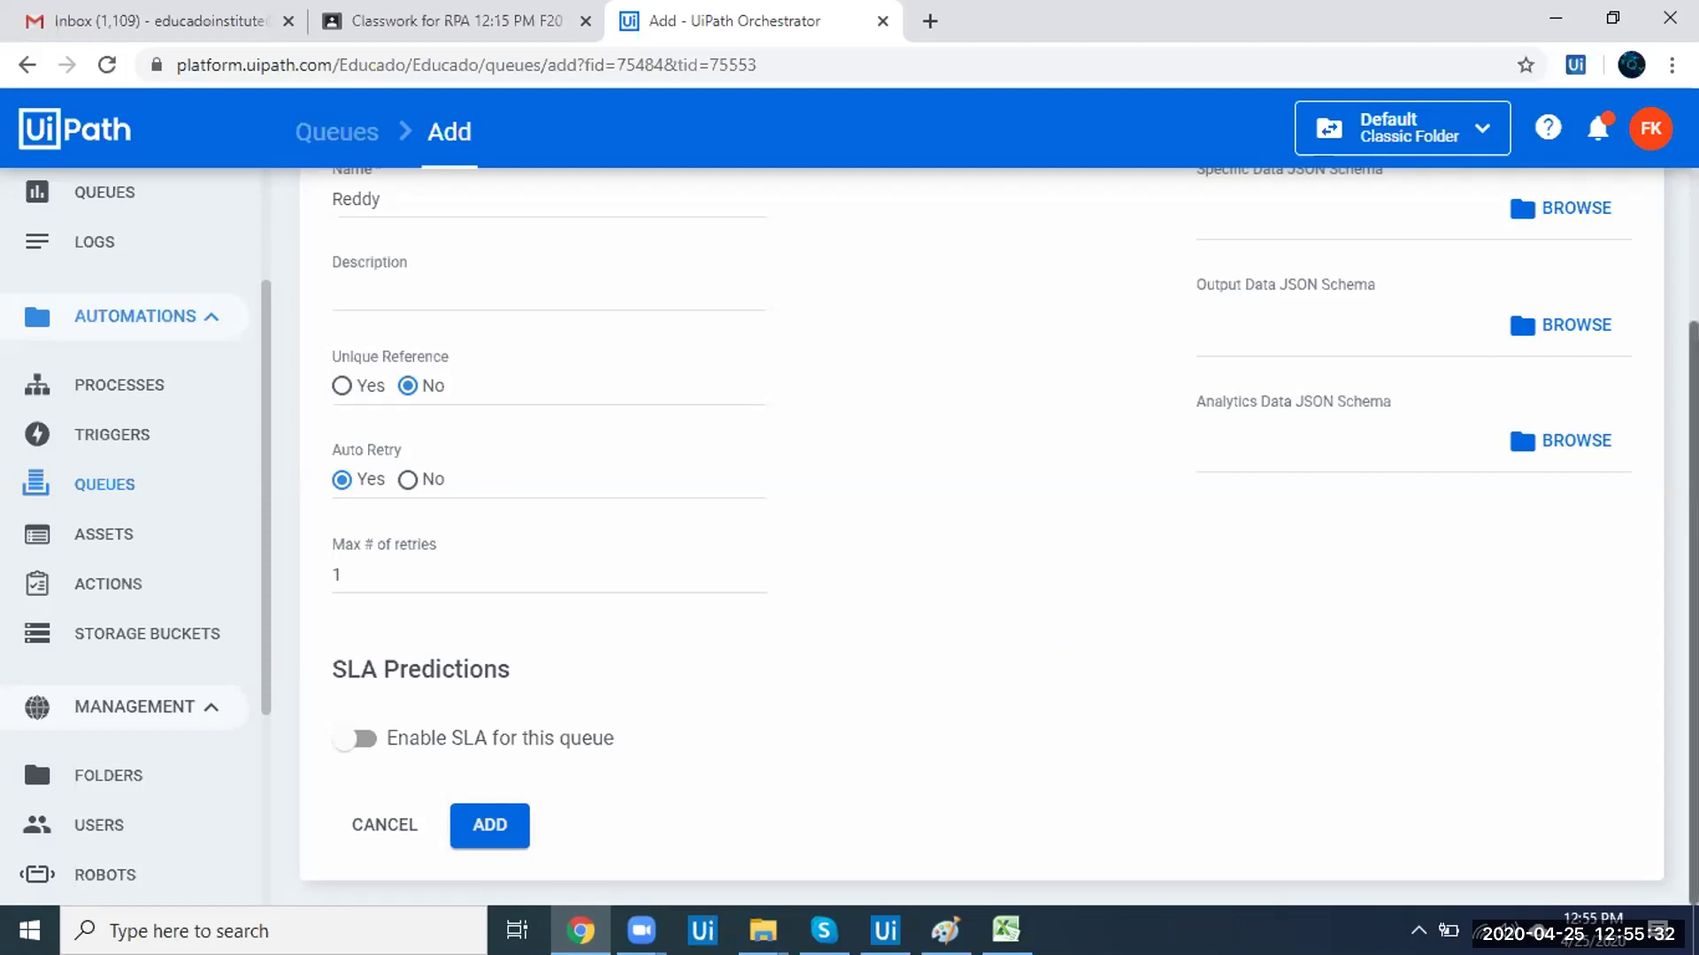
pyautogui.scroll(1, 1520, 299)
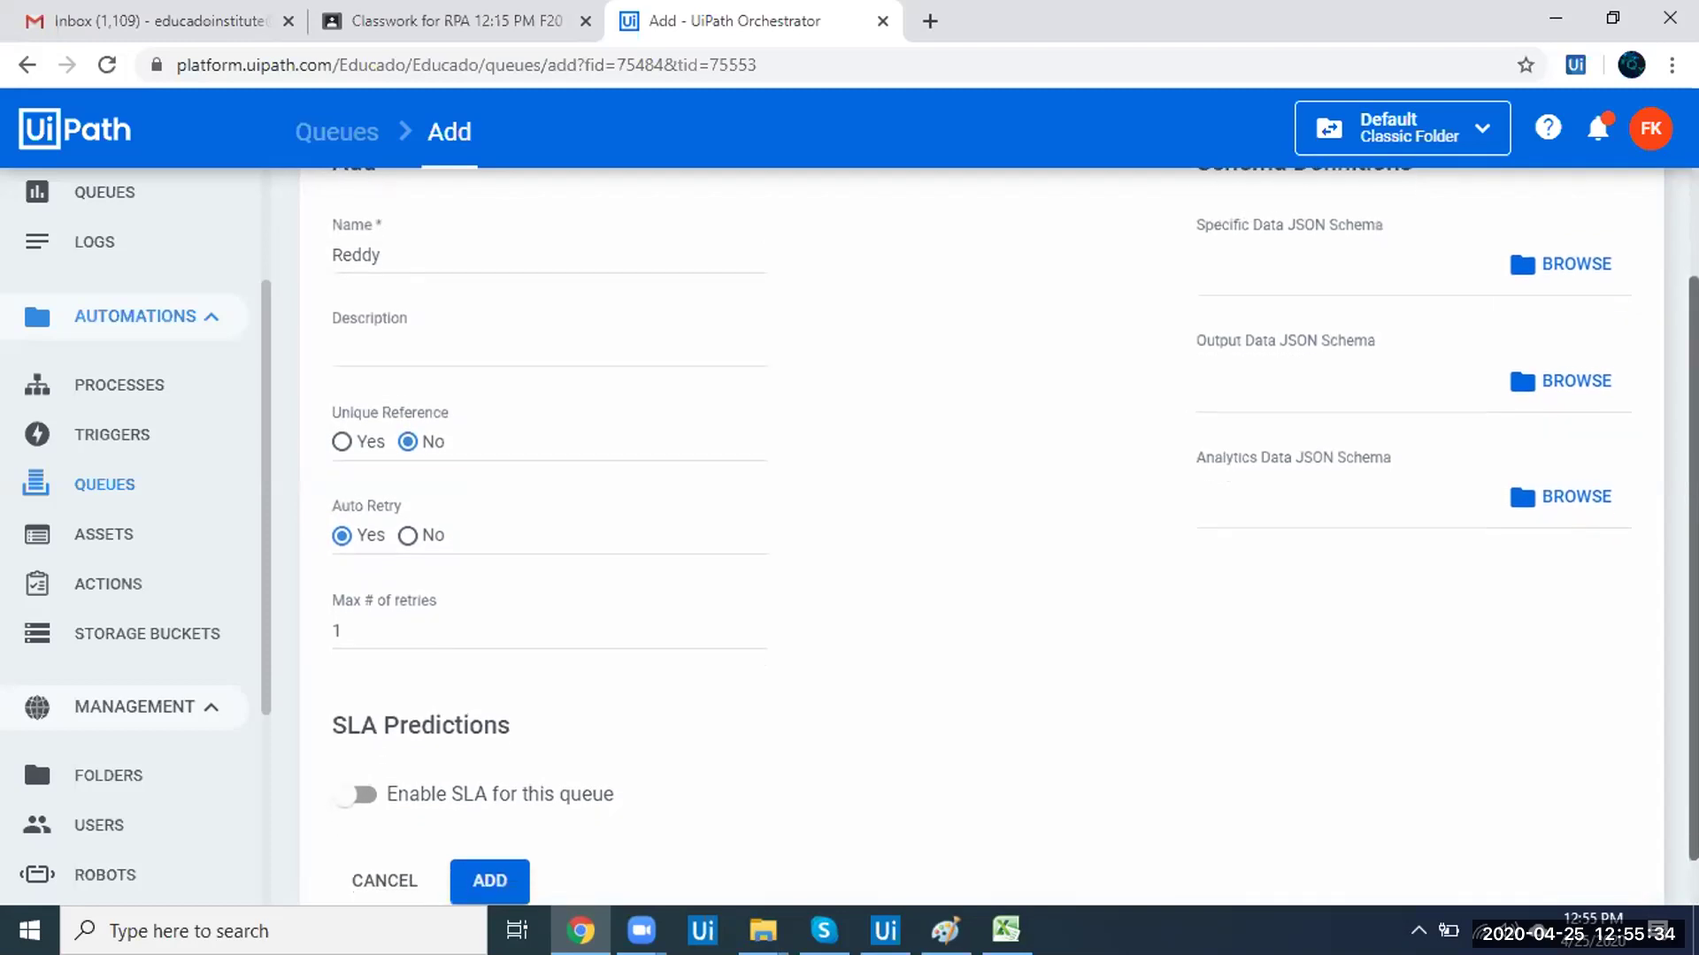
pyautogui.scroll(1, 1106, 610)
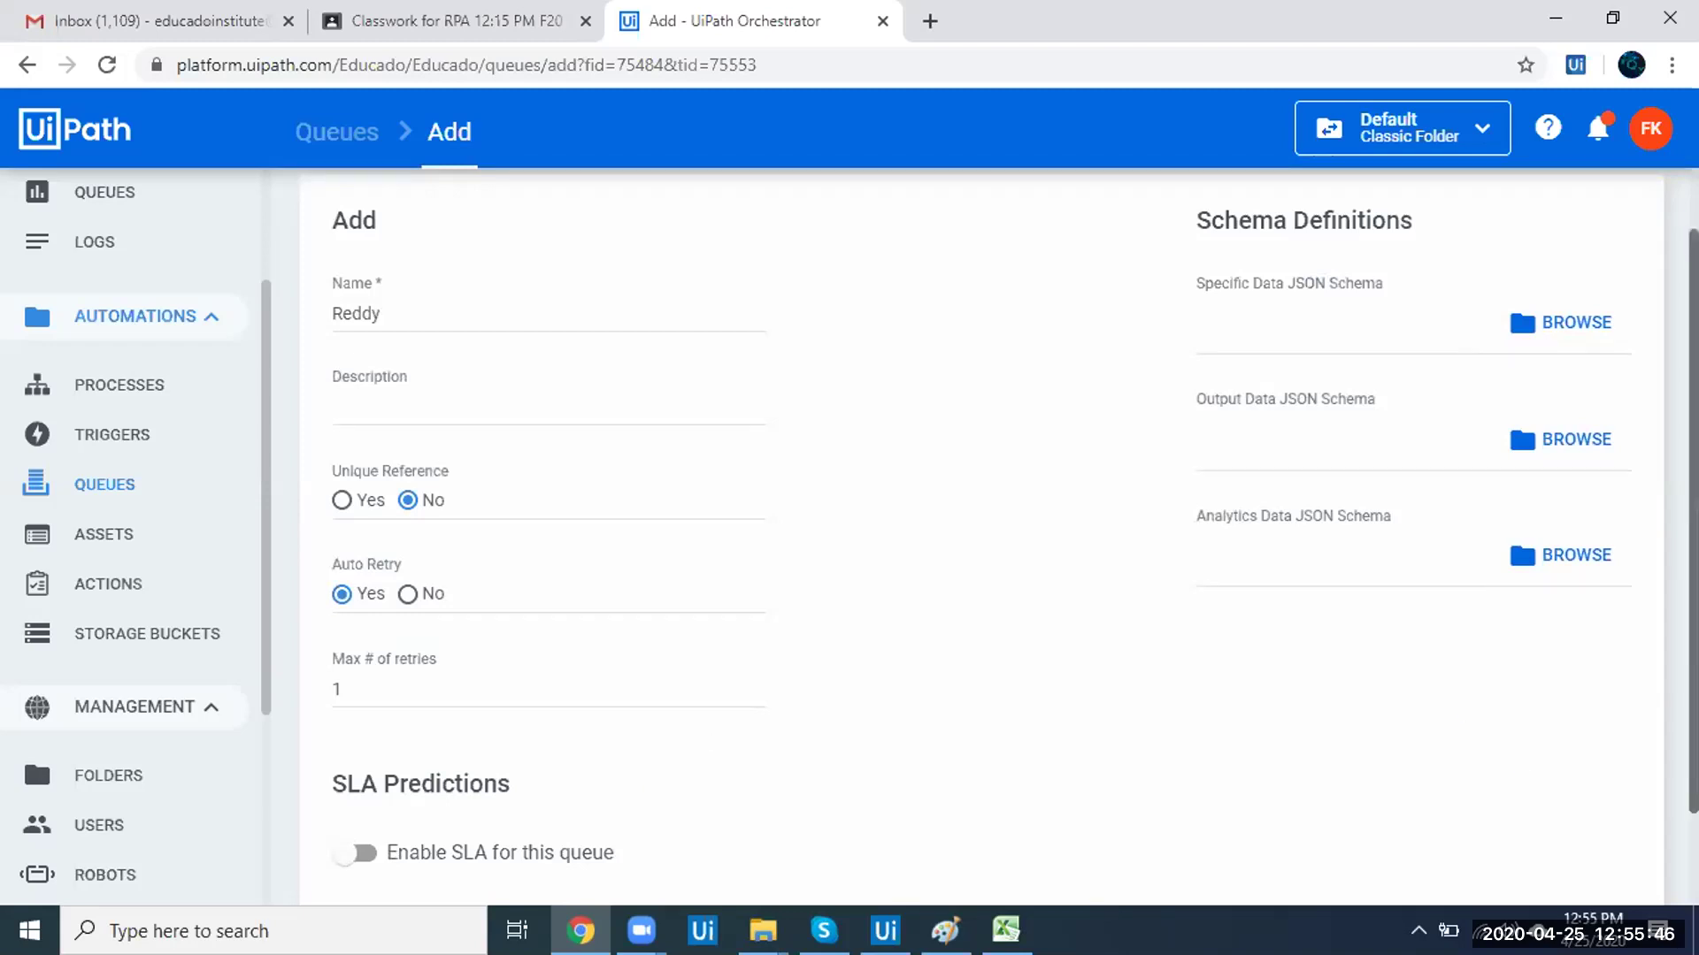
pyautogui.scroll(-1, 1520, 412)
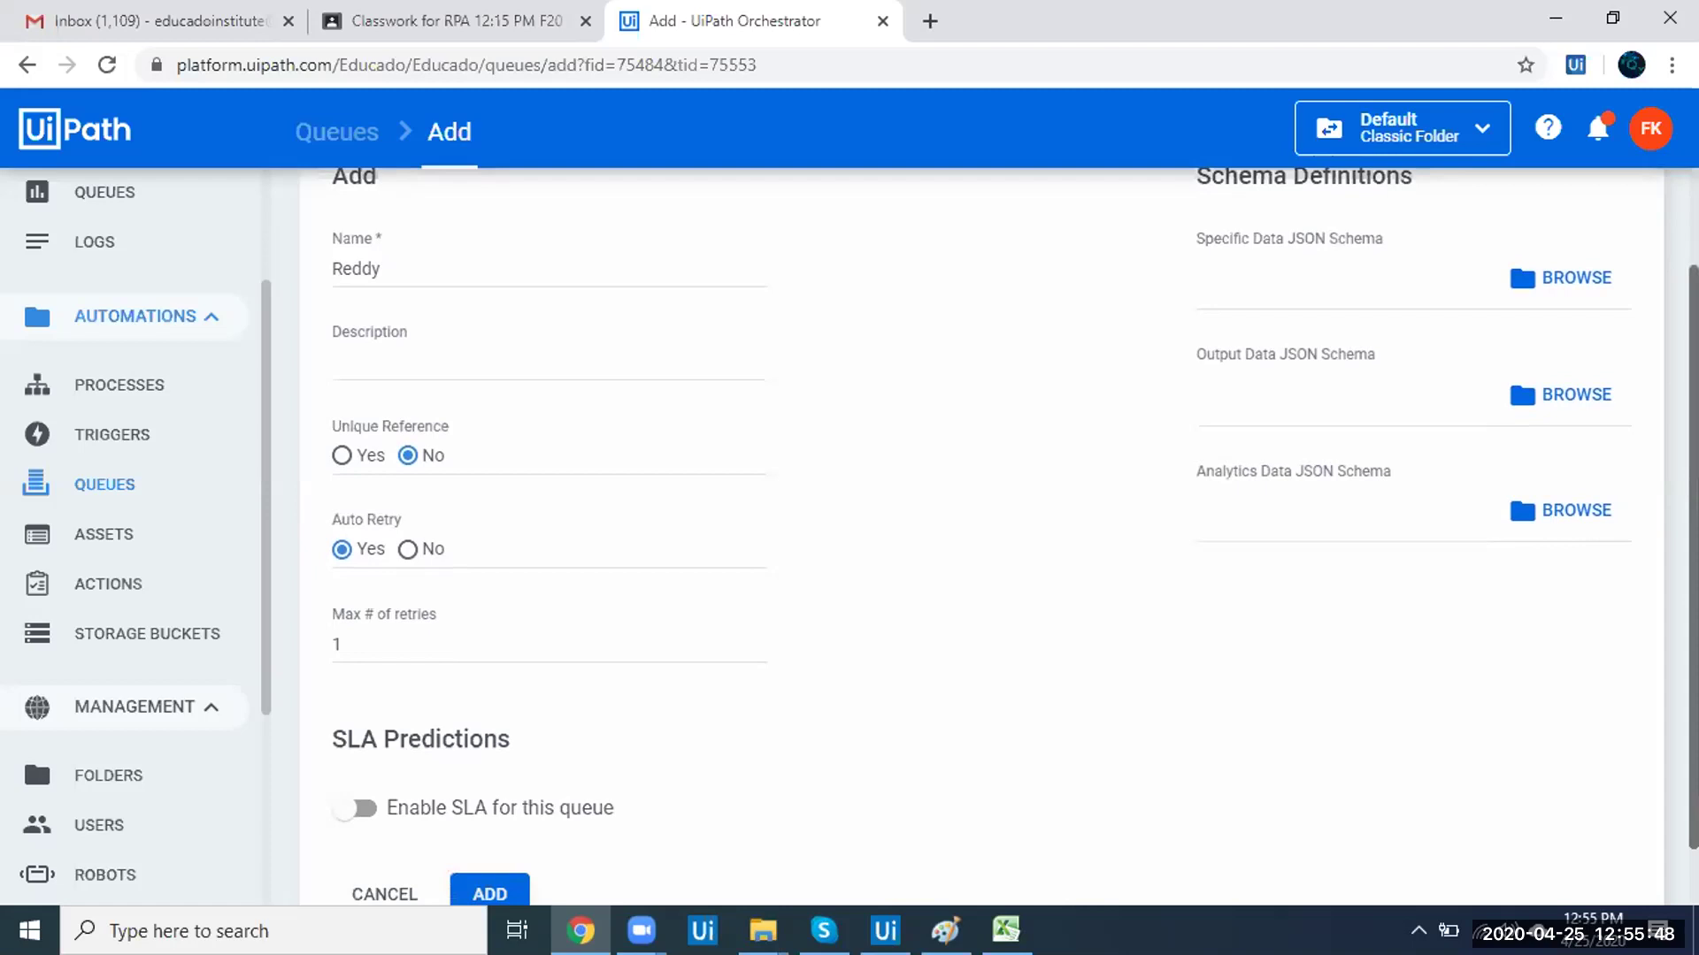
pyautogui.scroll(-1, 1504, 443)
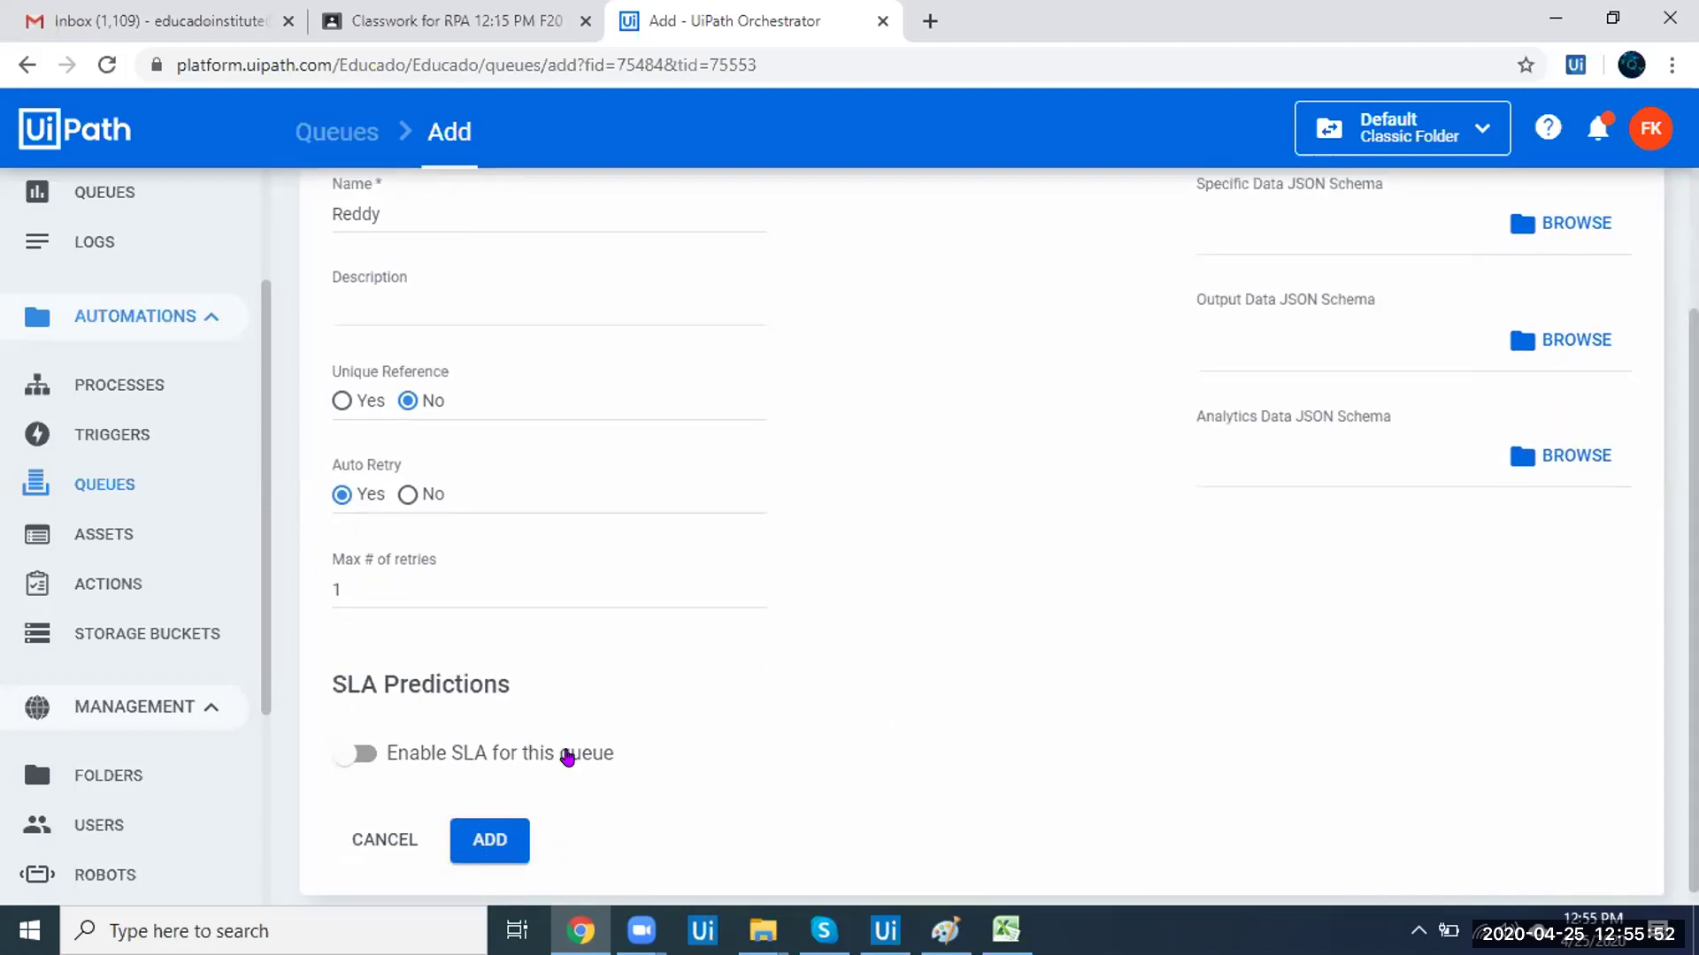
# - Save the Reddy queue and page forward to find it in the queues list
pyautogui.click(495, 834)
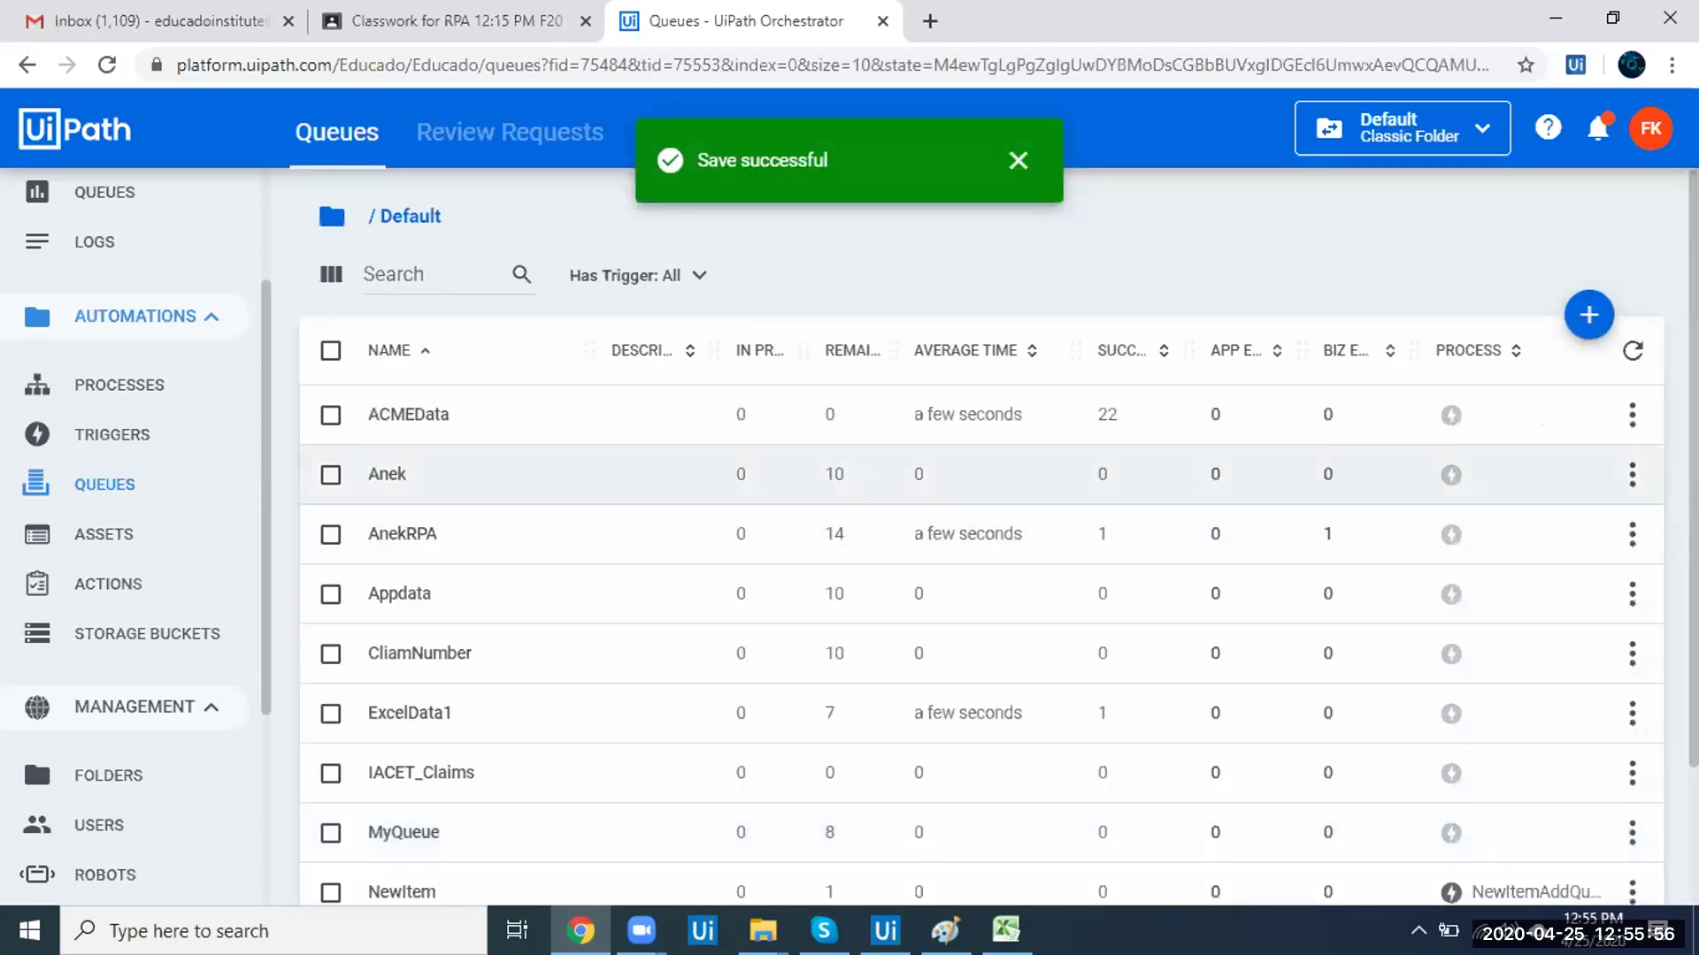
pyautogui.scroll(-2, 493, 834)
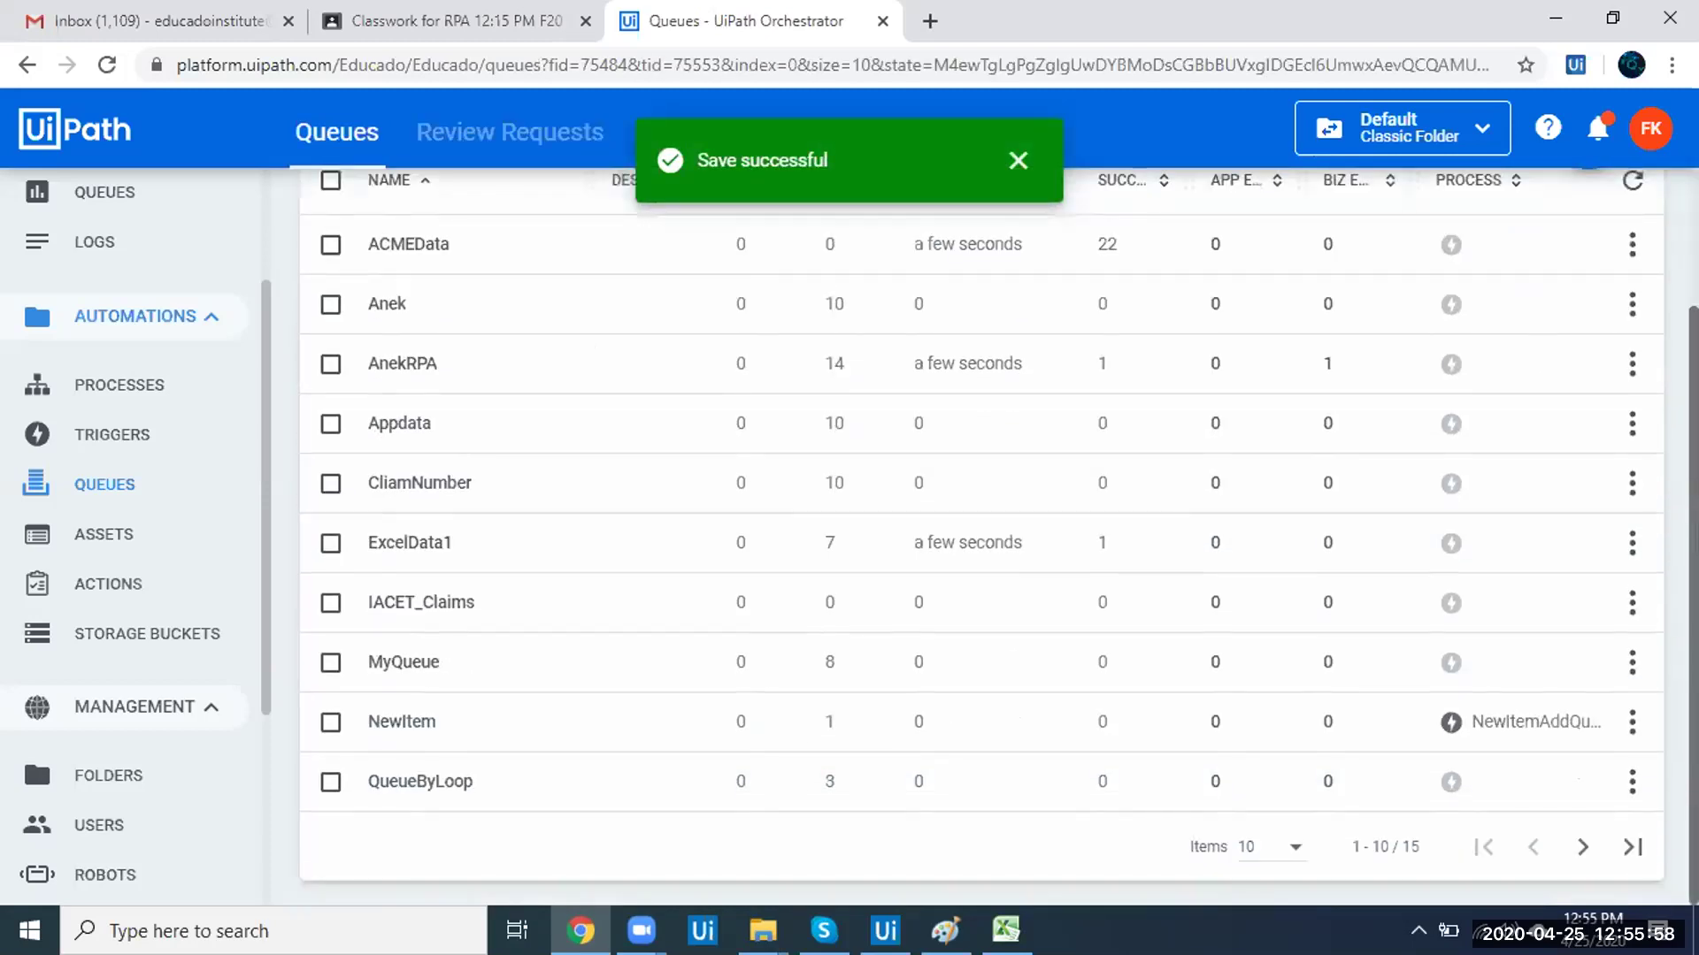
pyautogui.scroll(2, 982, 531)
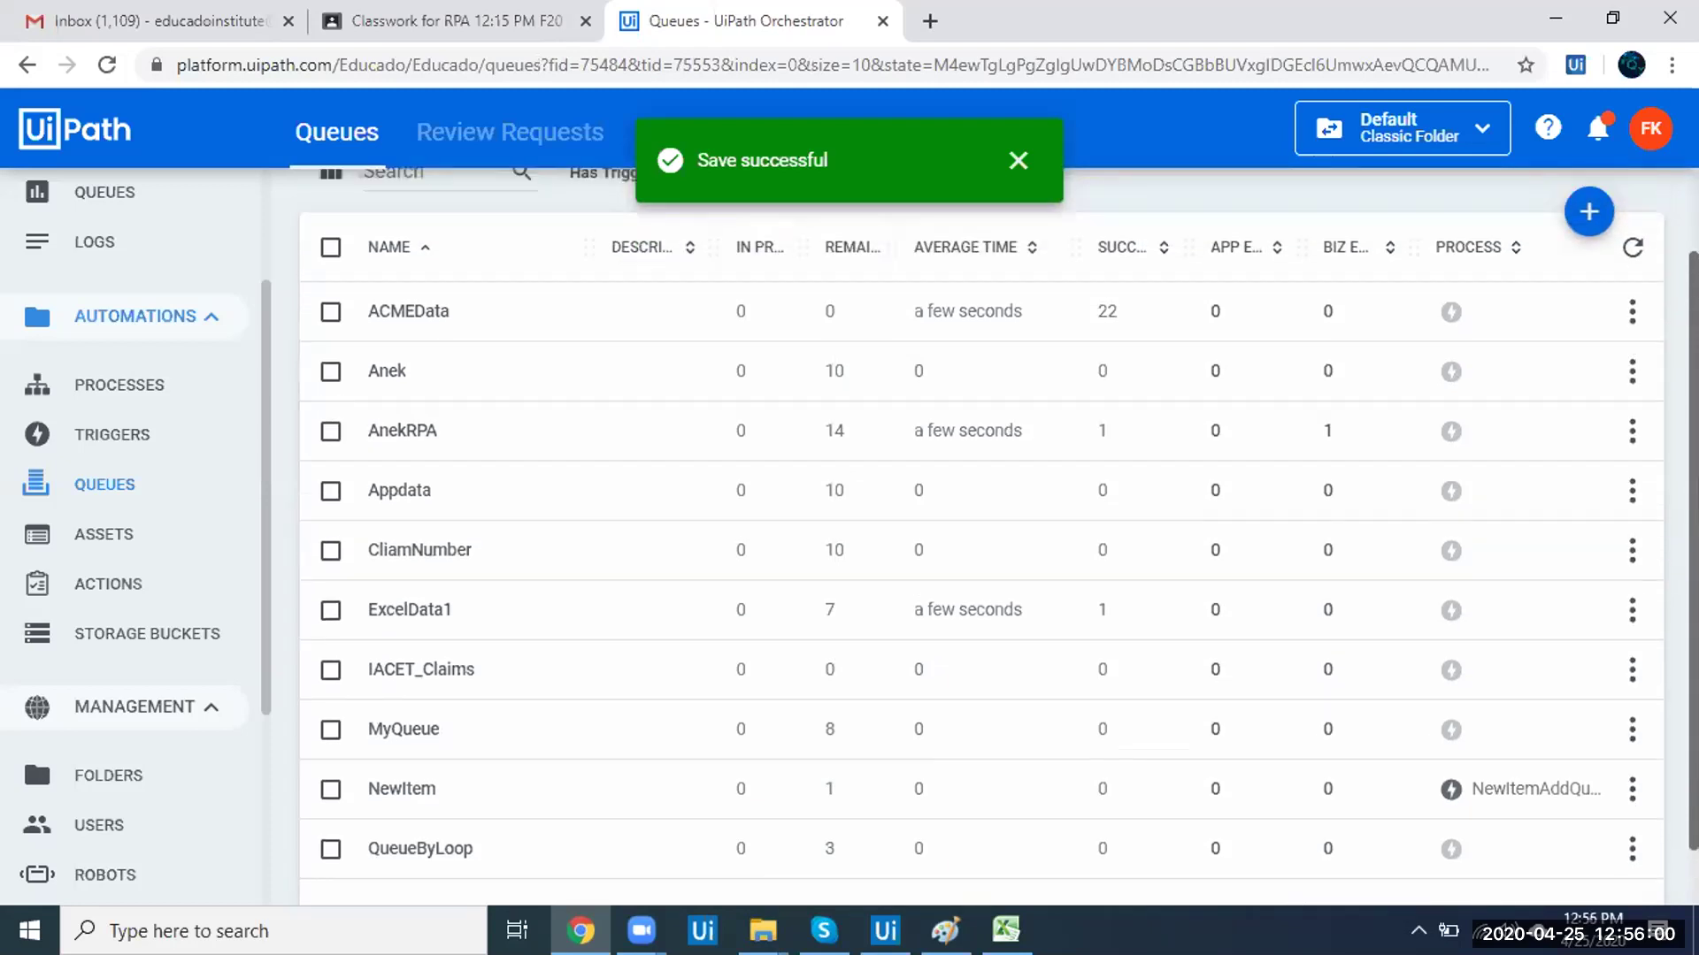
pyautogui.scroll(-2, 982, 531)
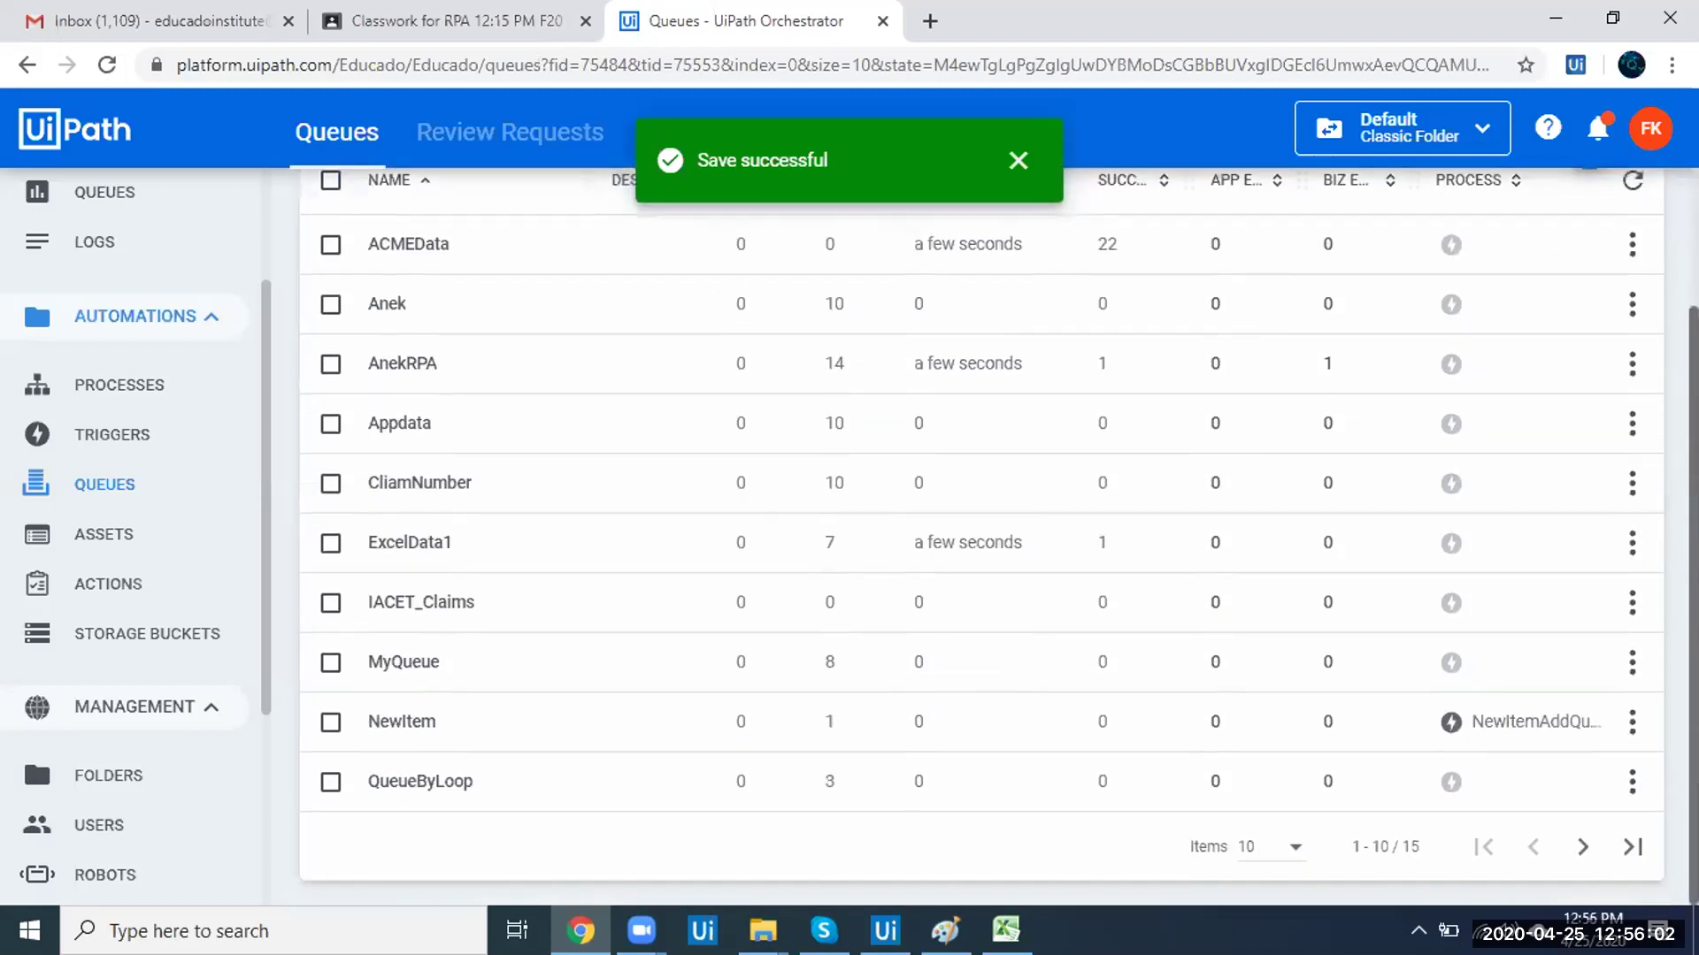
pyautogui.click(1583, 847)
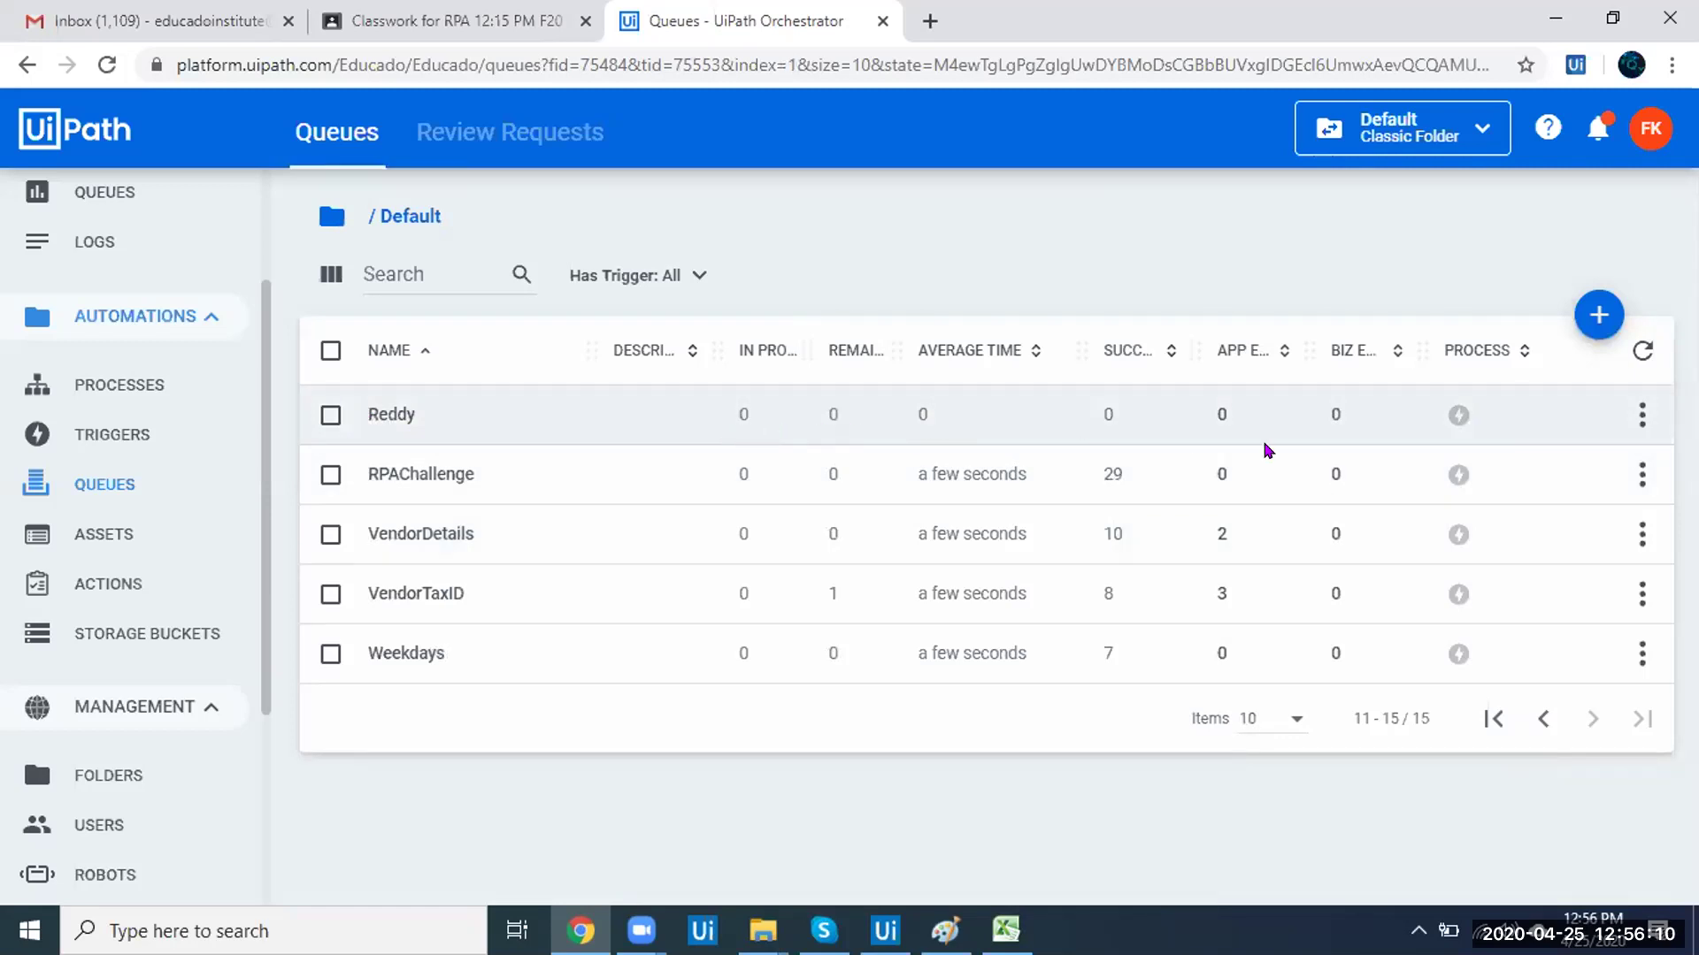
# - Widen the Description, Remaining and Successful columns of the queues list
pyautogui.moveTo(712, 350)
pyautogui.mouseDown()
pyautogui.moveTo(778, 366)
pyautogui.moveTo(854, 352)
pyautogui.moveTo(819, 352)
pyautogui.mouseUp()
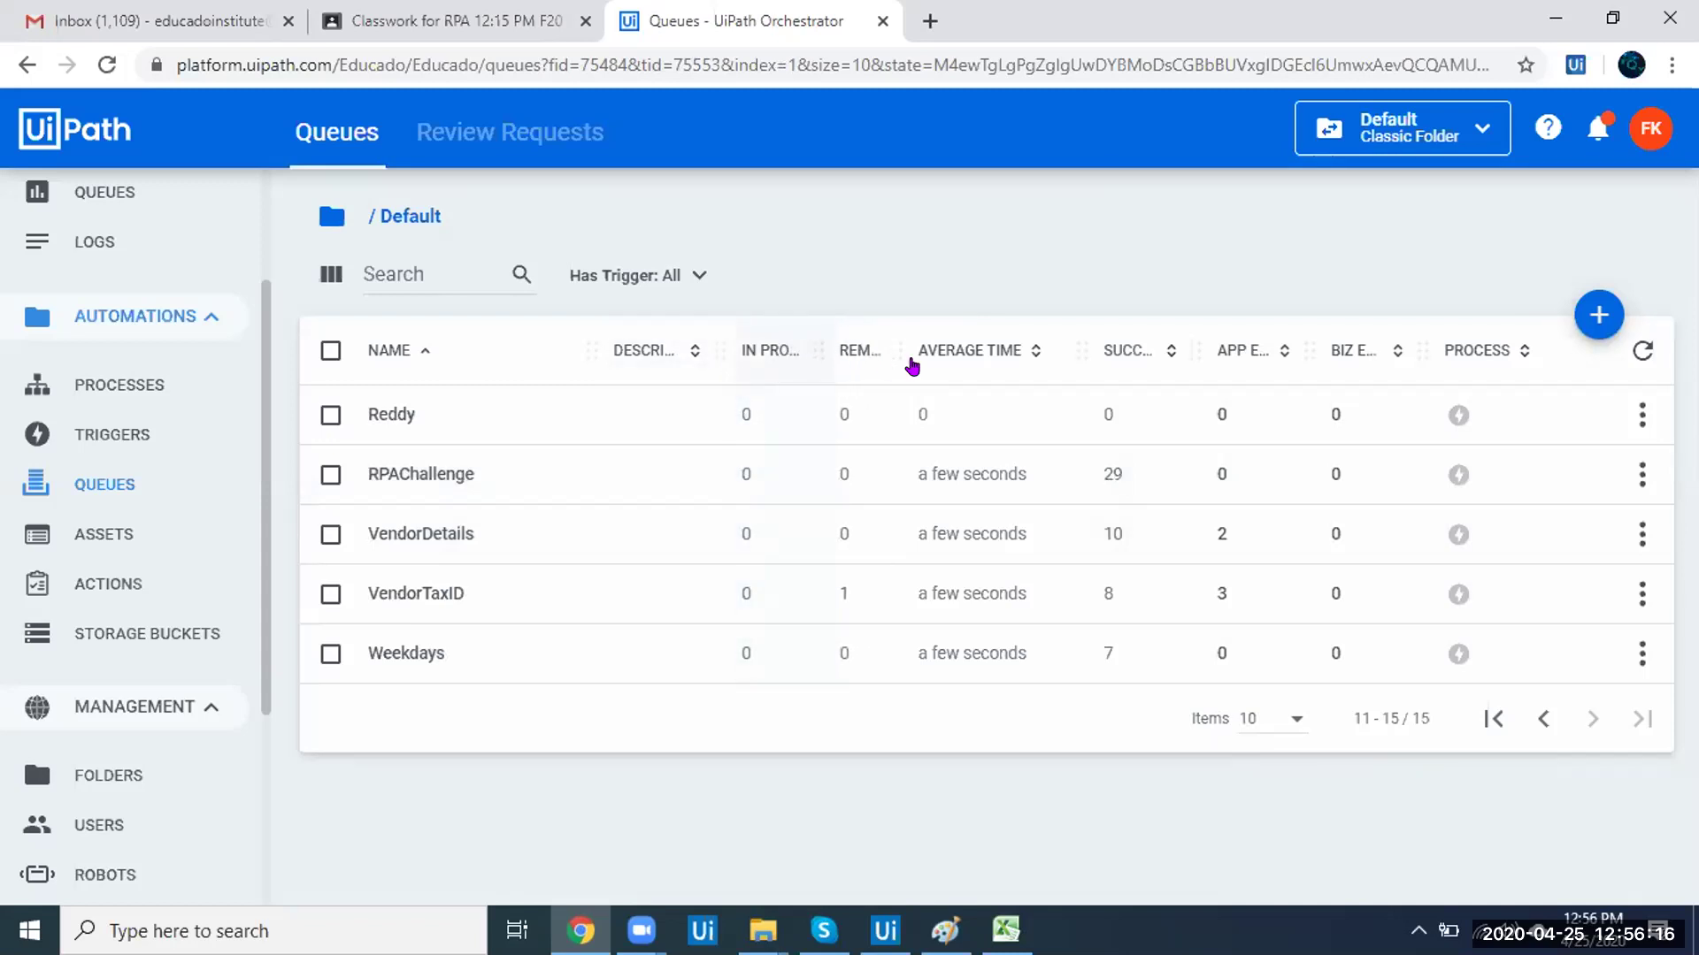
pyautogui.moveTo(950, 354); pyautogui.dragTo(936, 352)
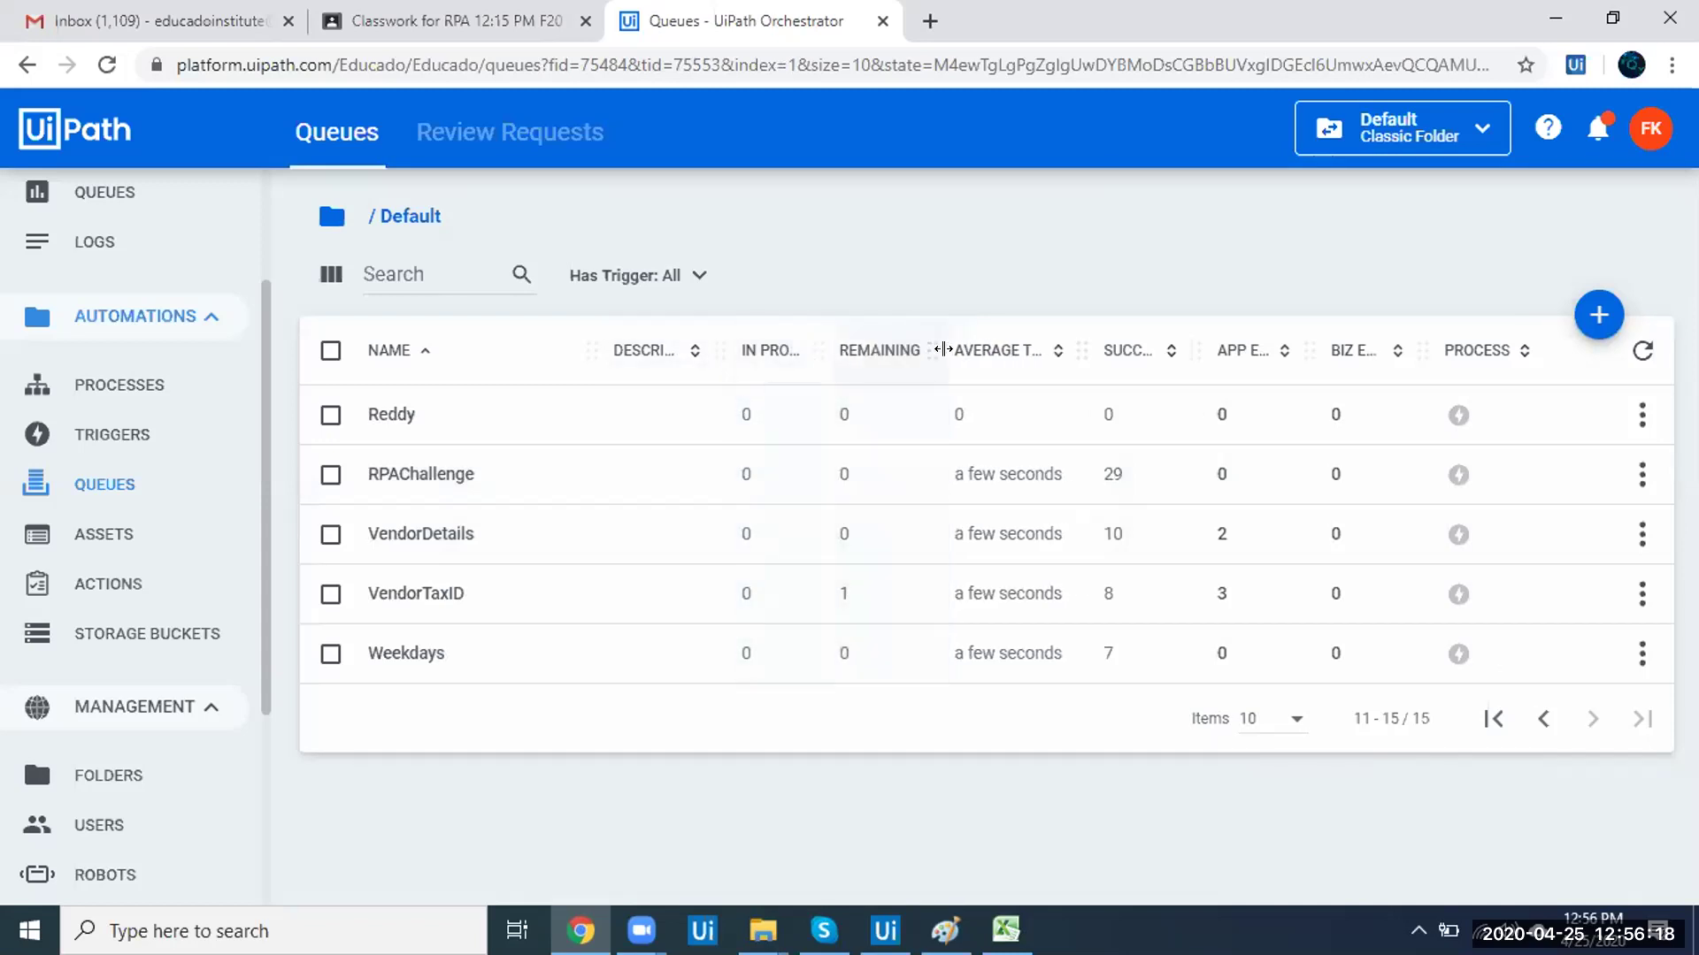
pyautogui.moveTo(1099, 350)
pyautogui.mouseDown()
pyautogui.moveTo(1117, 363)
pyautogui.moveTo(1083, 352)
pyautogui.mouseUp()
pyautogui.moveTo(1201, 355)
pyautogui.mouseDown()
pyautogui.moveTo(1243, 345)
pyautogui.moveTo(1221, 357)
pyautogui.mouseUp()
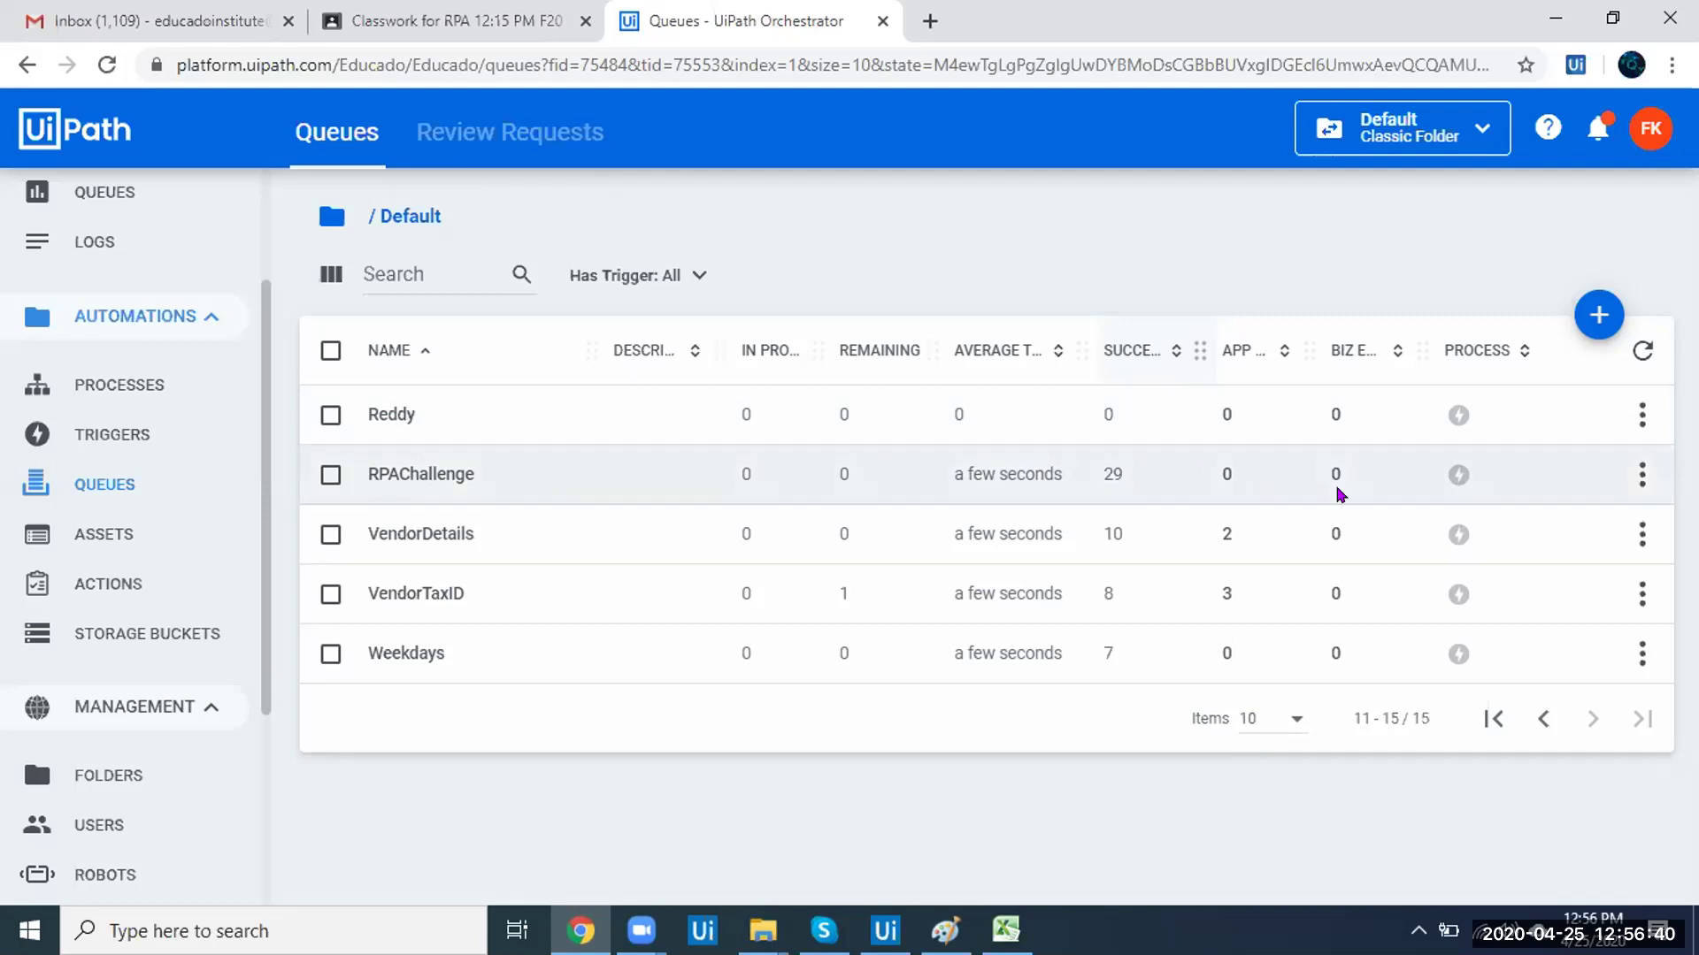
pyautogui.click(1629, 431)
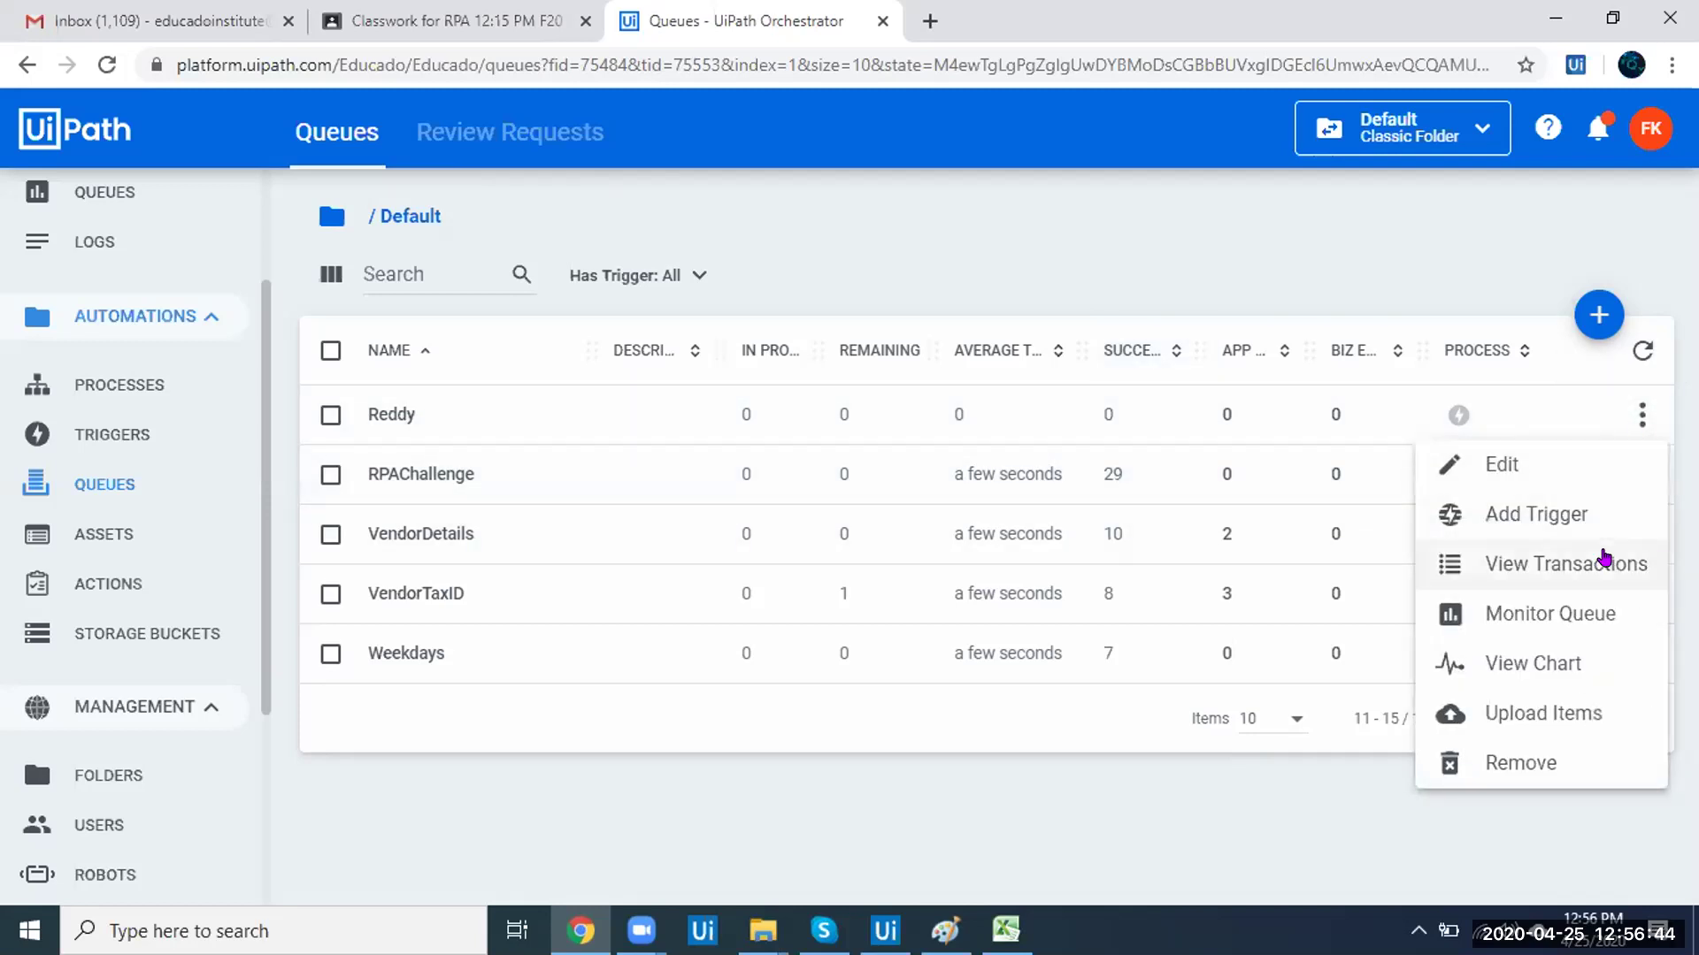
pyautogui.click(1604, 561)
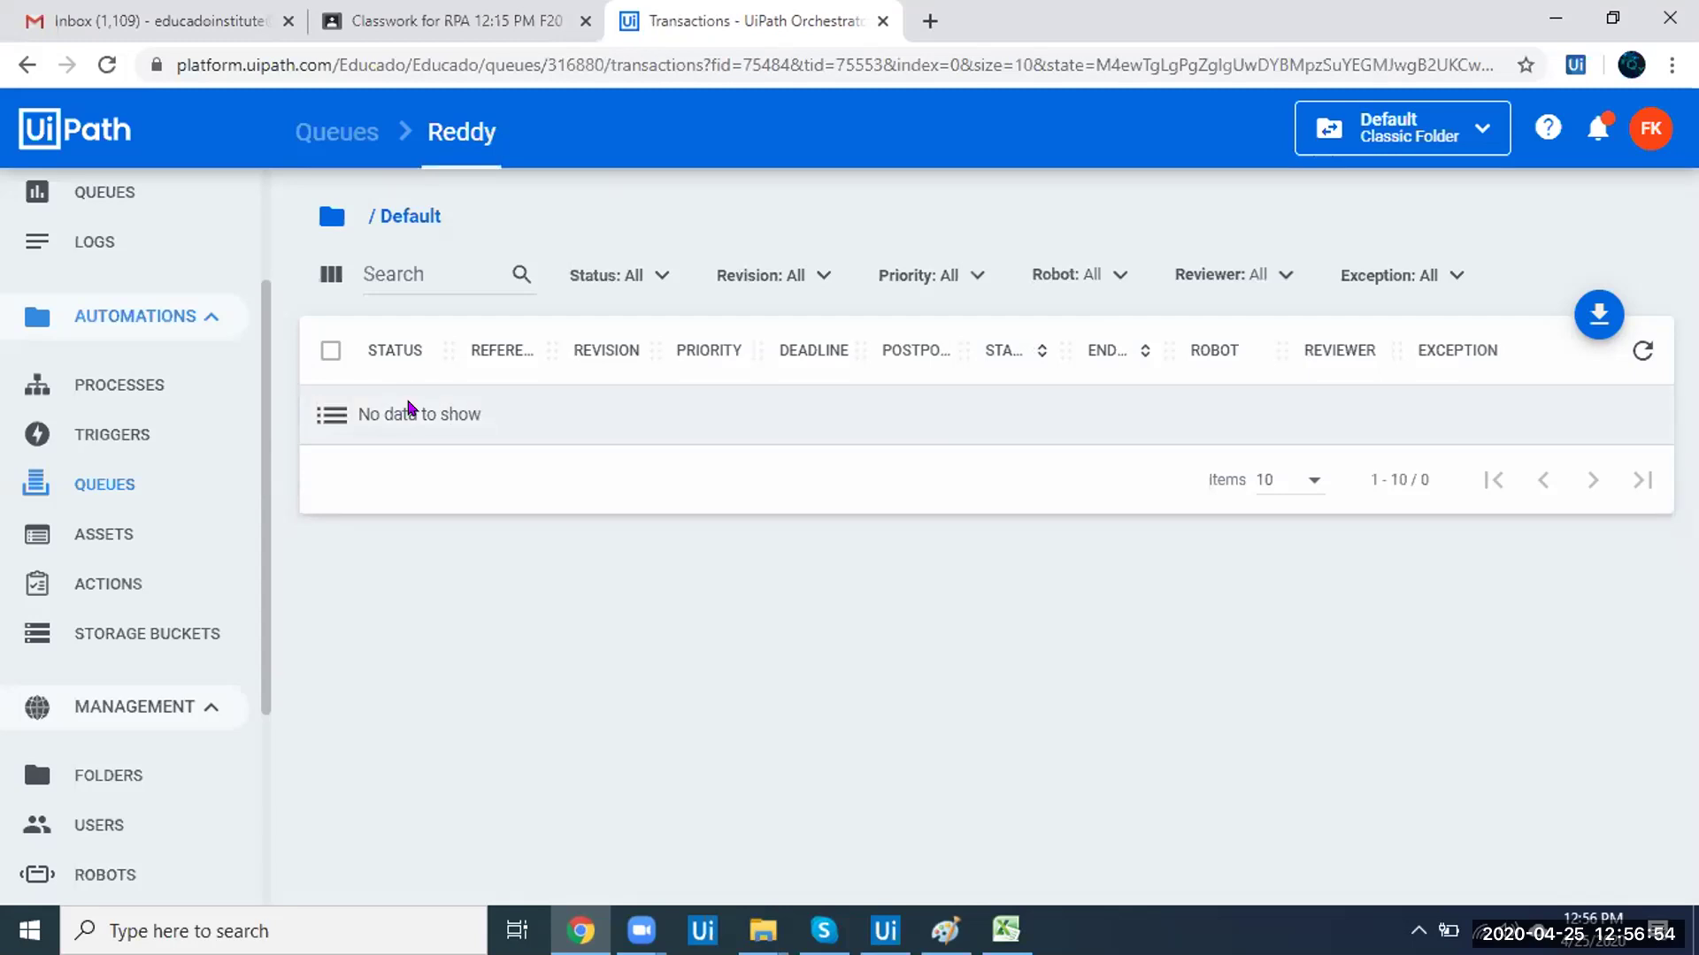
pyautogui.click(26, 67)
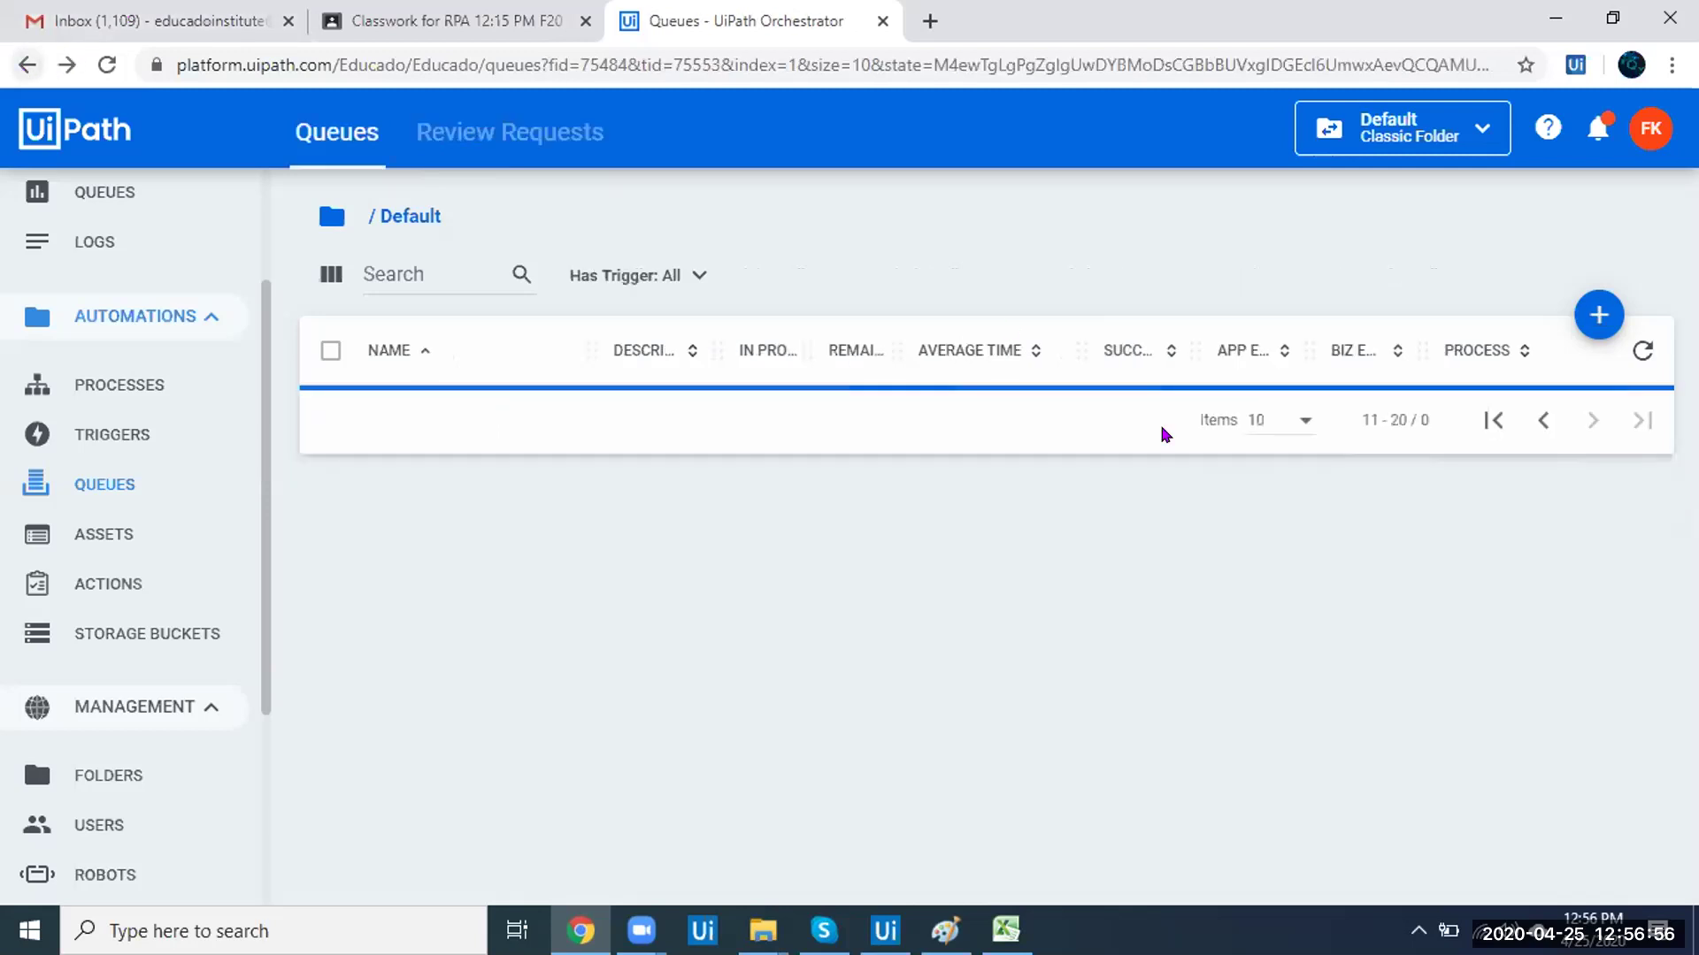
pyautogui.click(1631, 428)
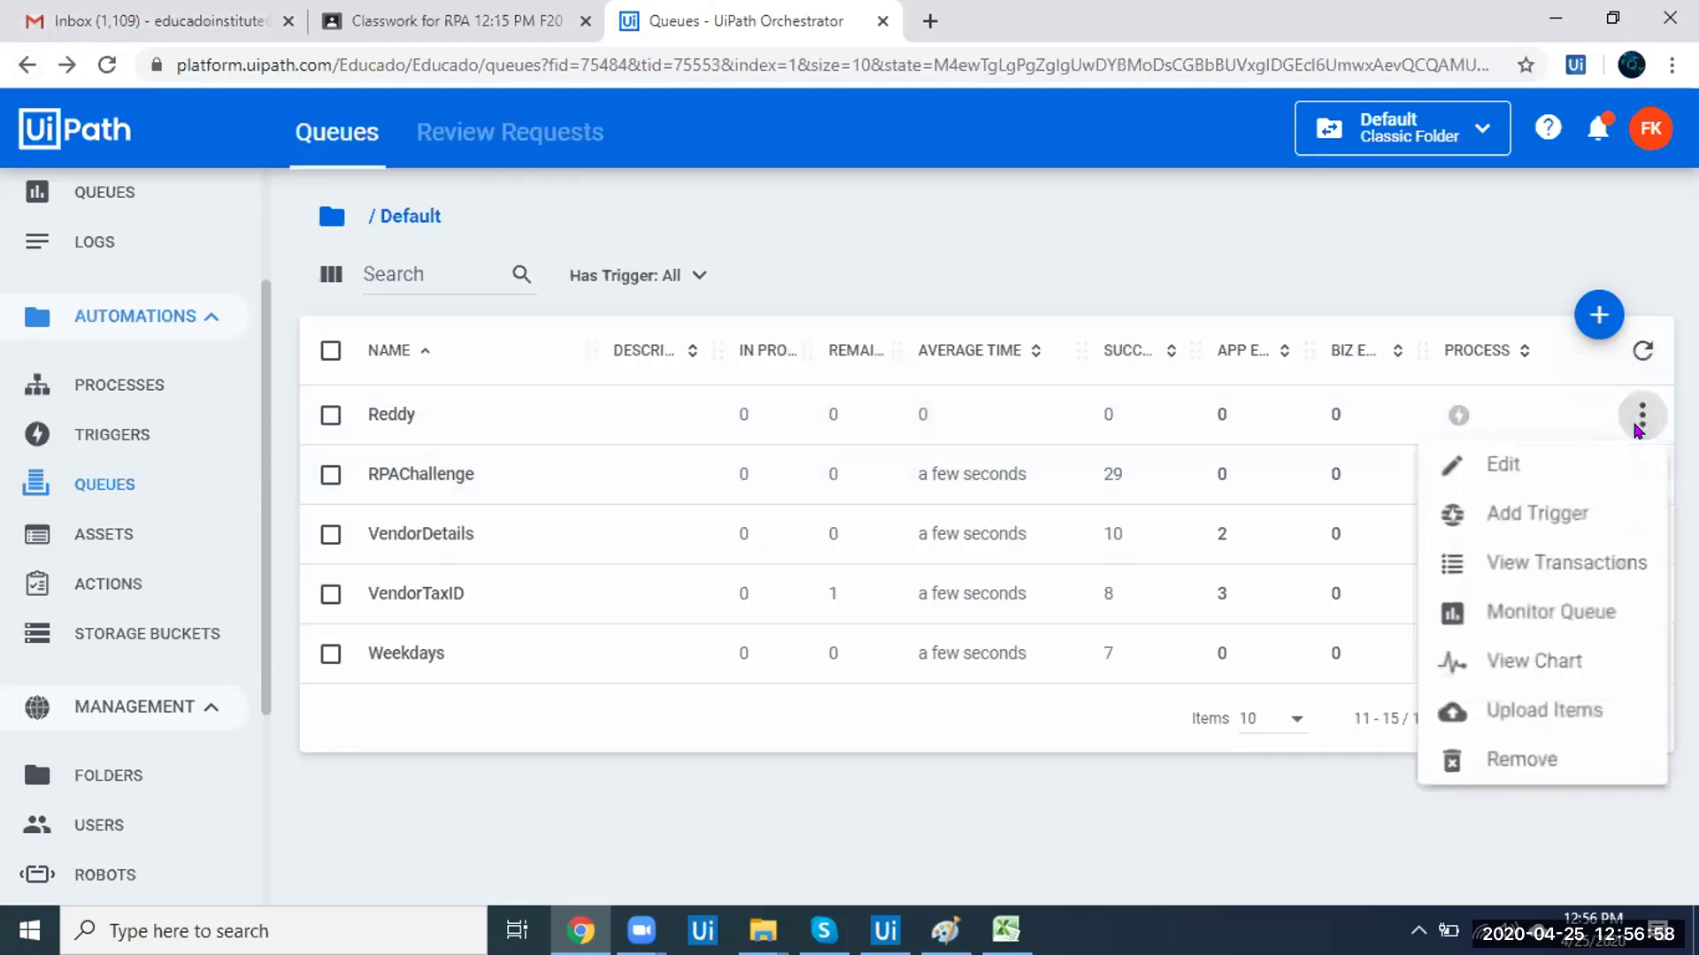
pyautogui.click(1563, 558)
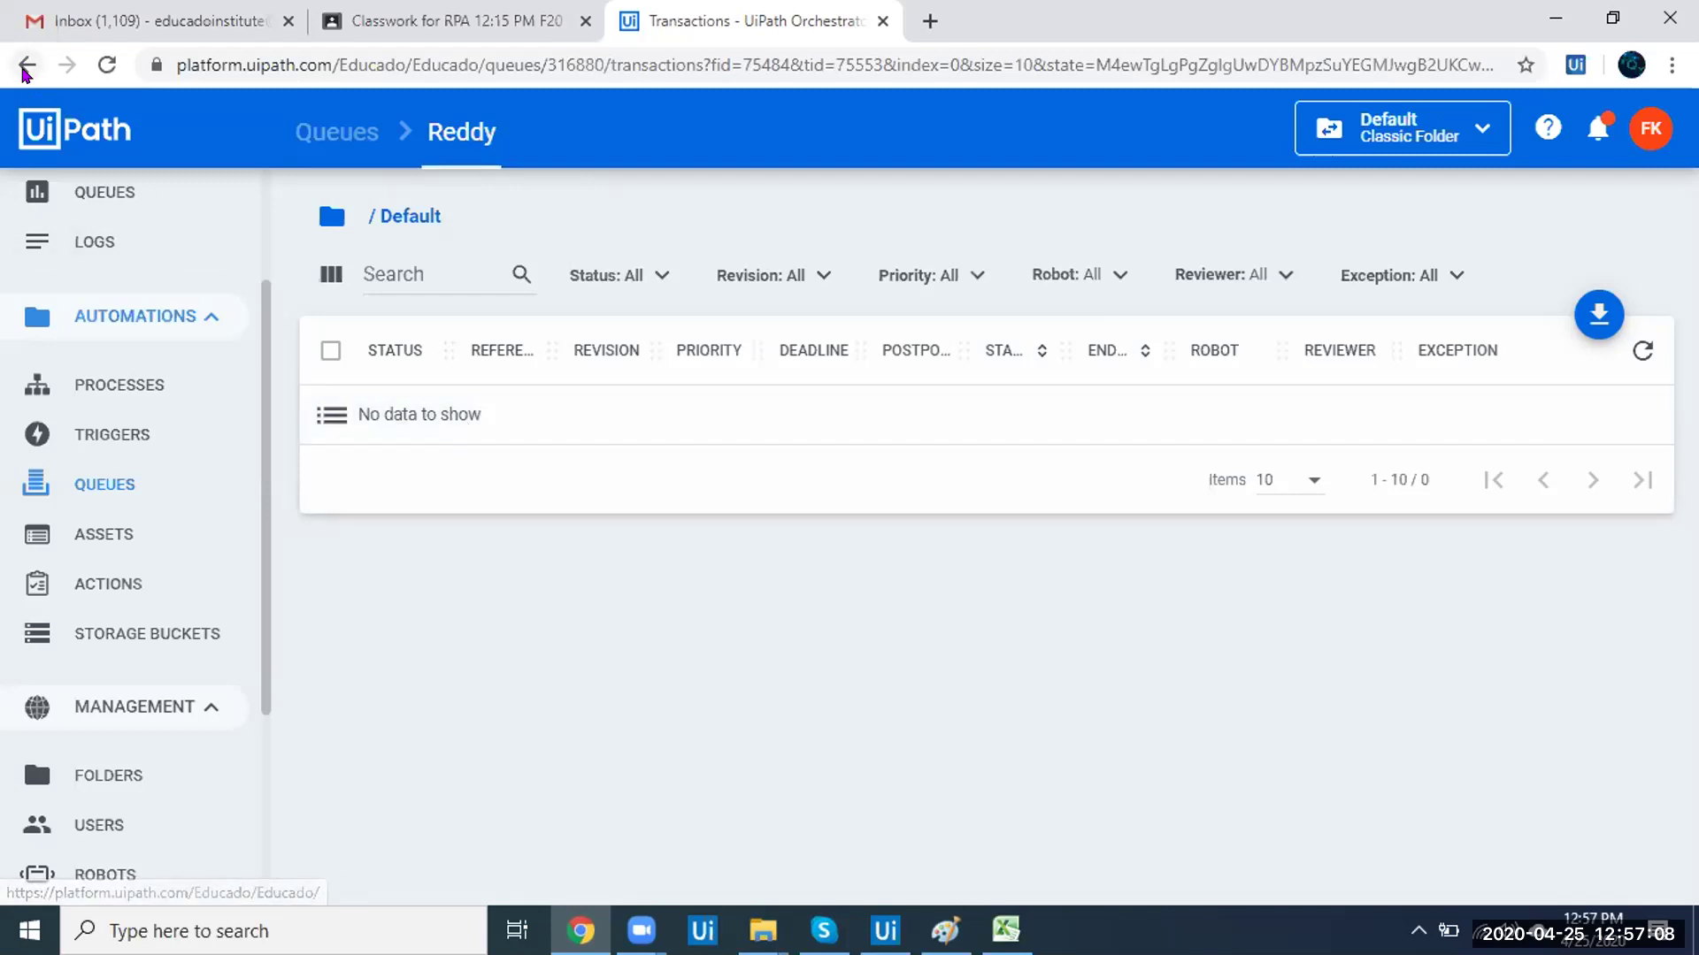
pyautogui.click(25, 68)
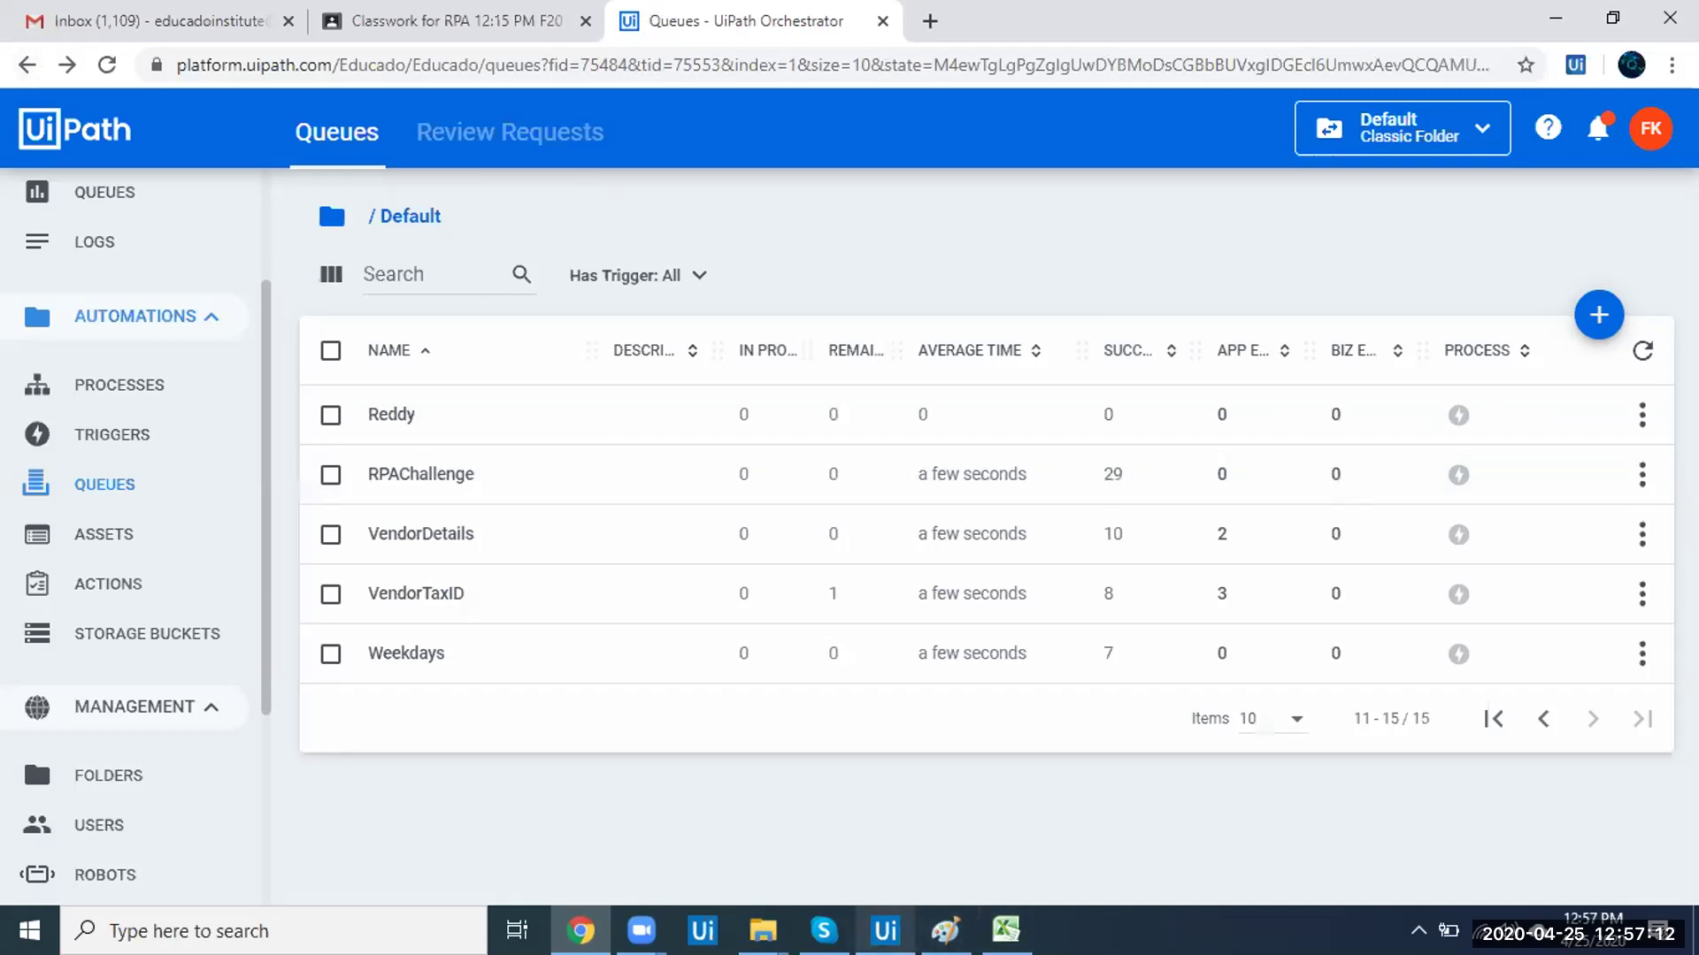
# - Bring the Paint diagram of bots sharing queue data back to the front
pyautogui.moveTo(945, 931)
pyautogui.click(978, 845)
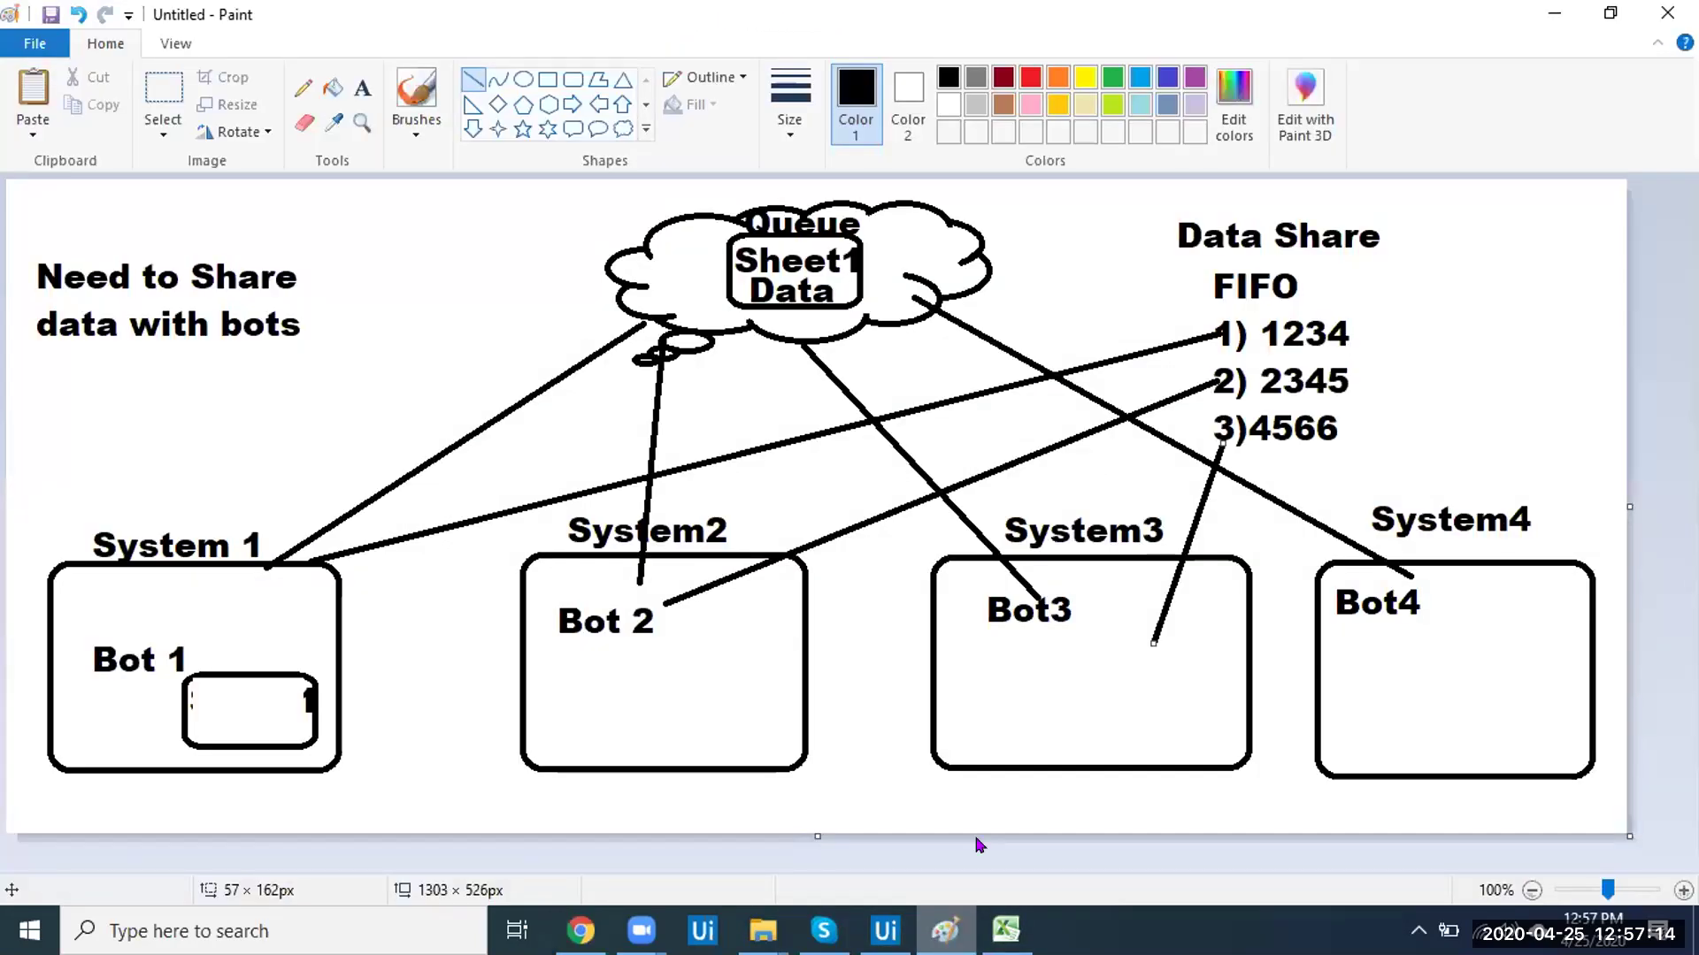